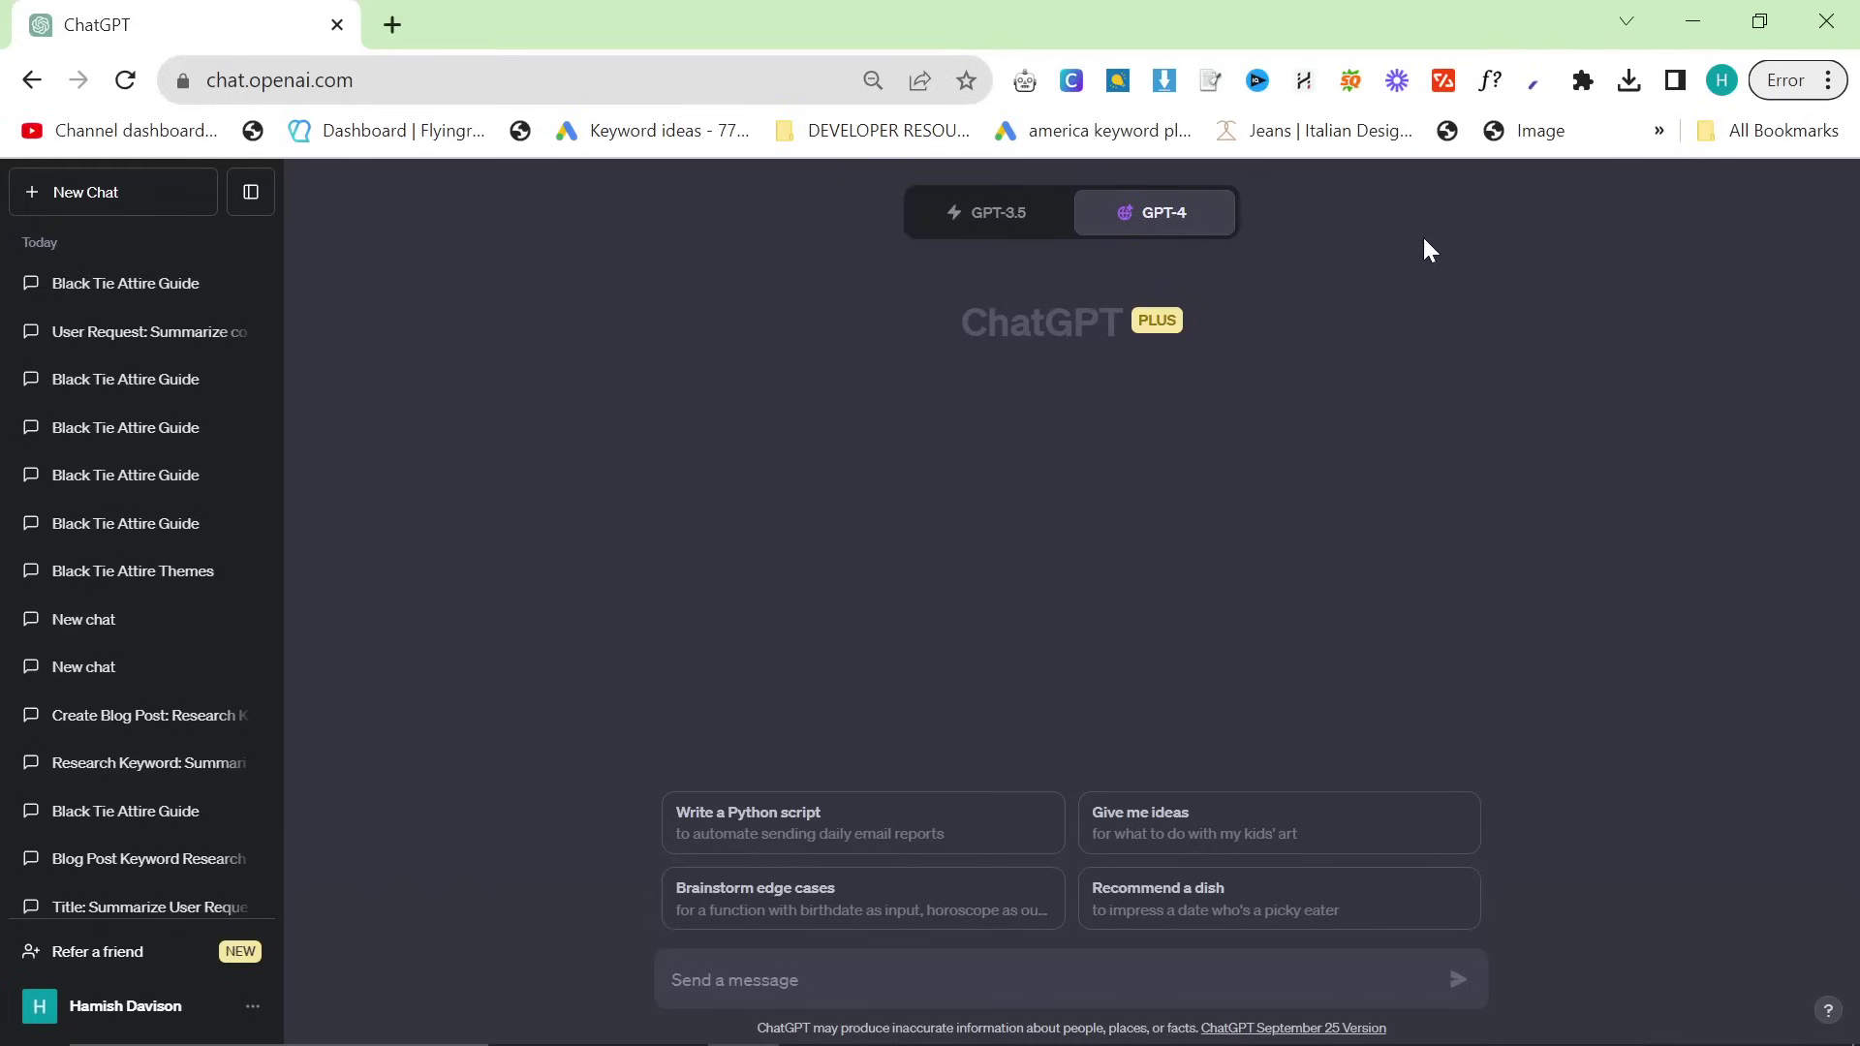
Step: Send the prompt 'Black Tie Attire For Men' in a GPT-4 browsing chat
mouse_move(1177, 221)
type("Black T")
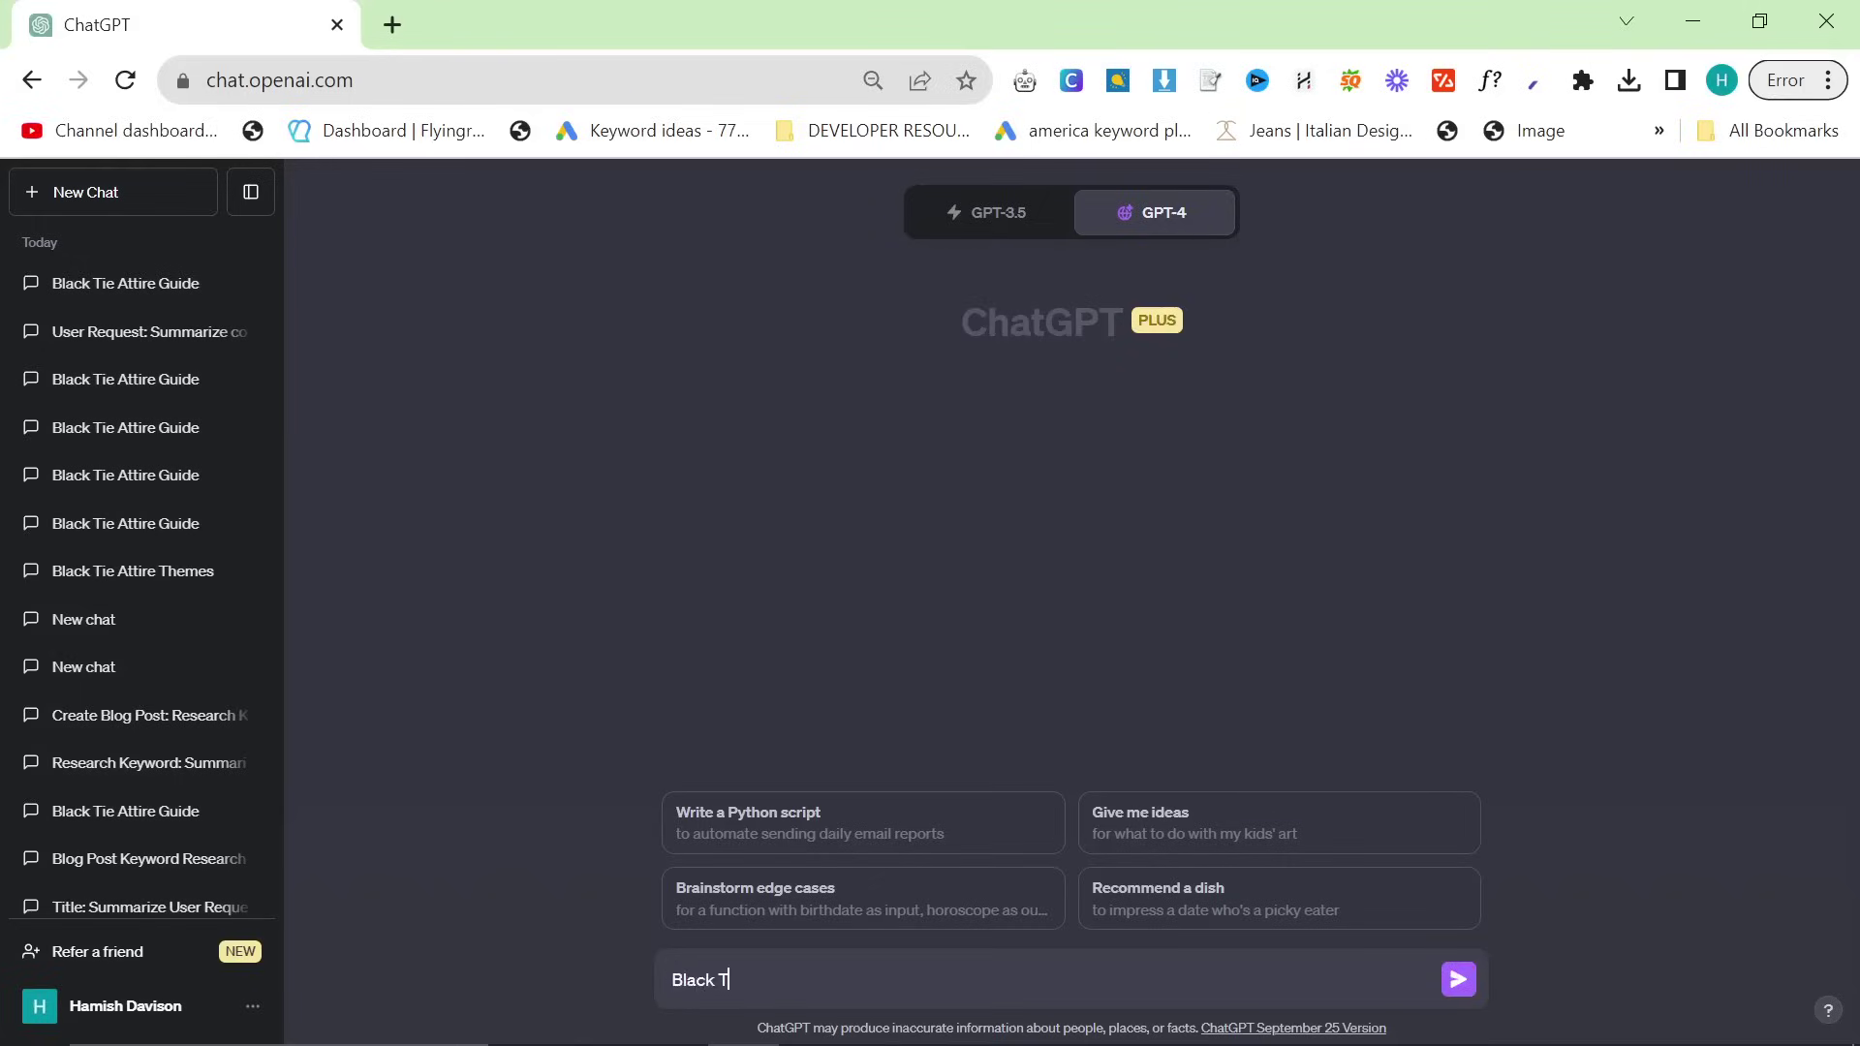
type("ie Attire For Men")
key("Return")
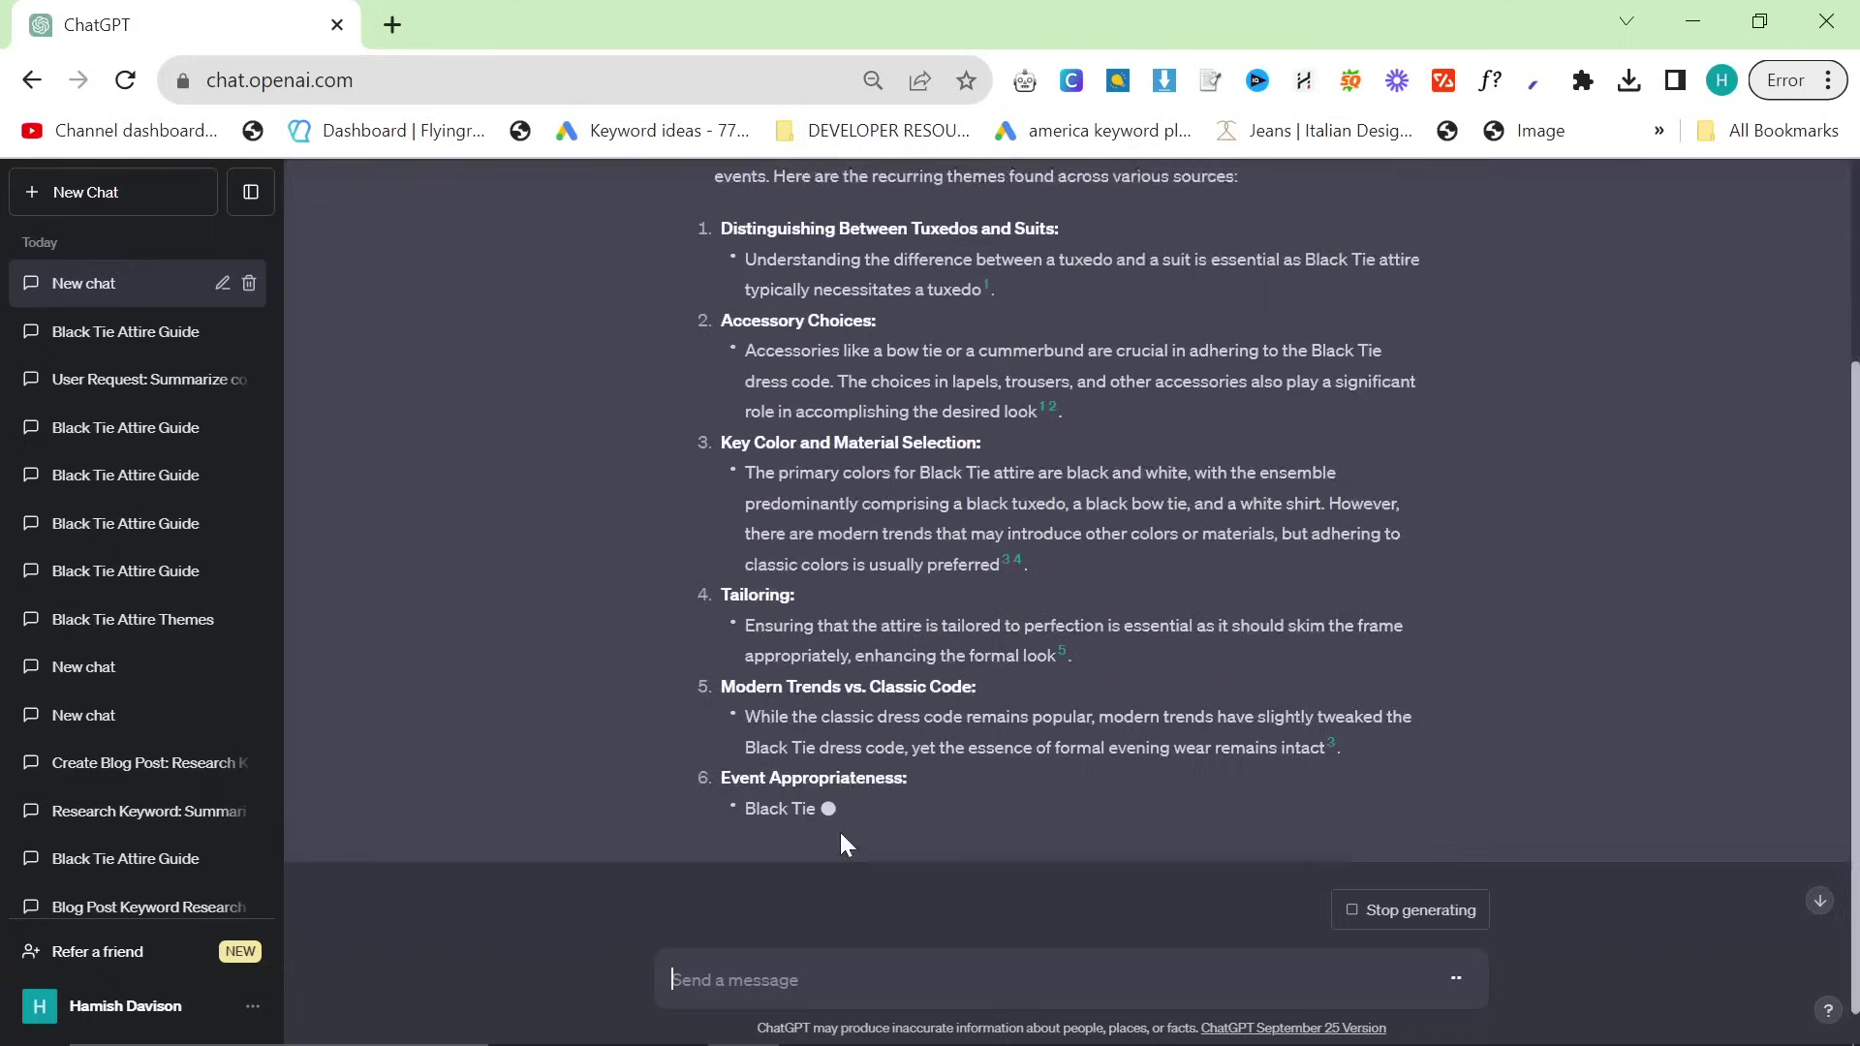
Step: Read through the finished reply's seven black tie themes and its request for the website URL
scroll(829, 844, "up", 3)
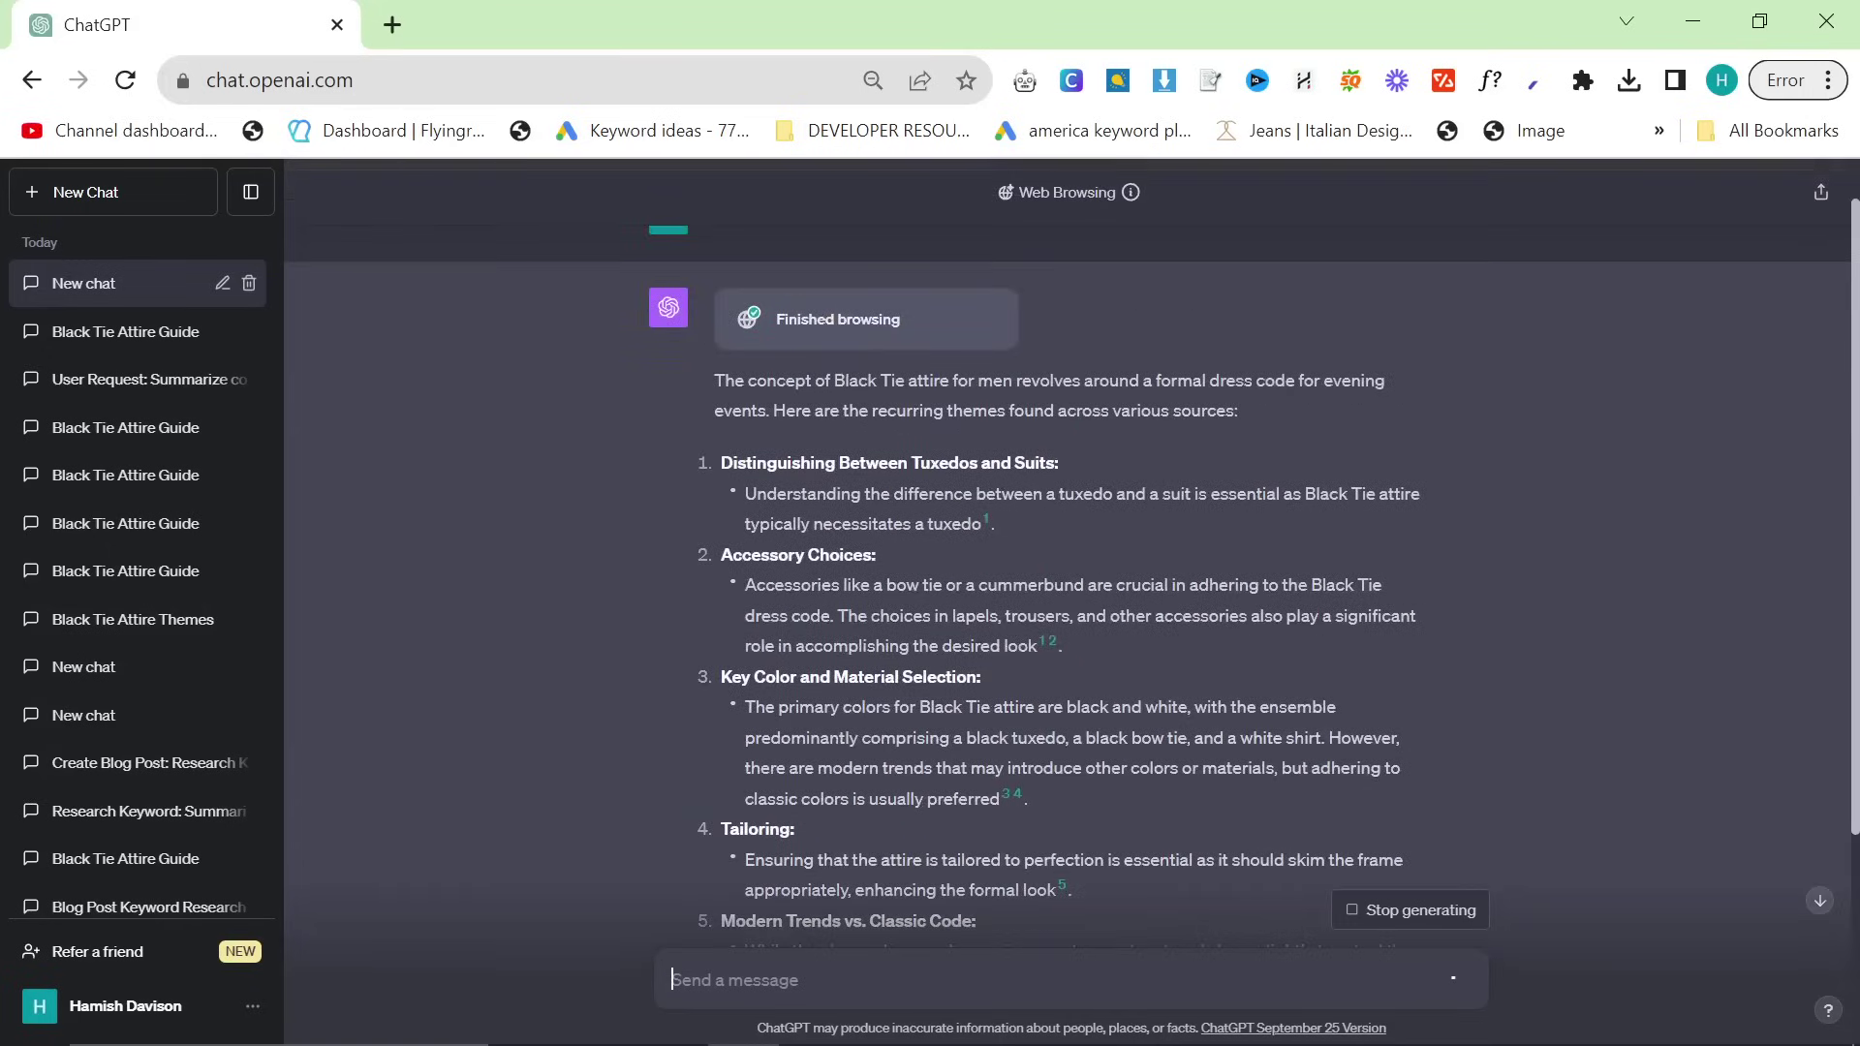
scroll(827, 816, "down", 2)
scroll(827, 816, "up", 5)
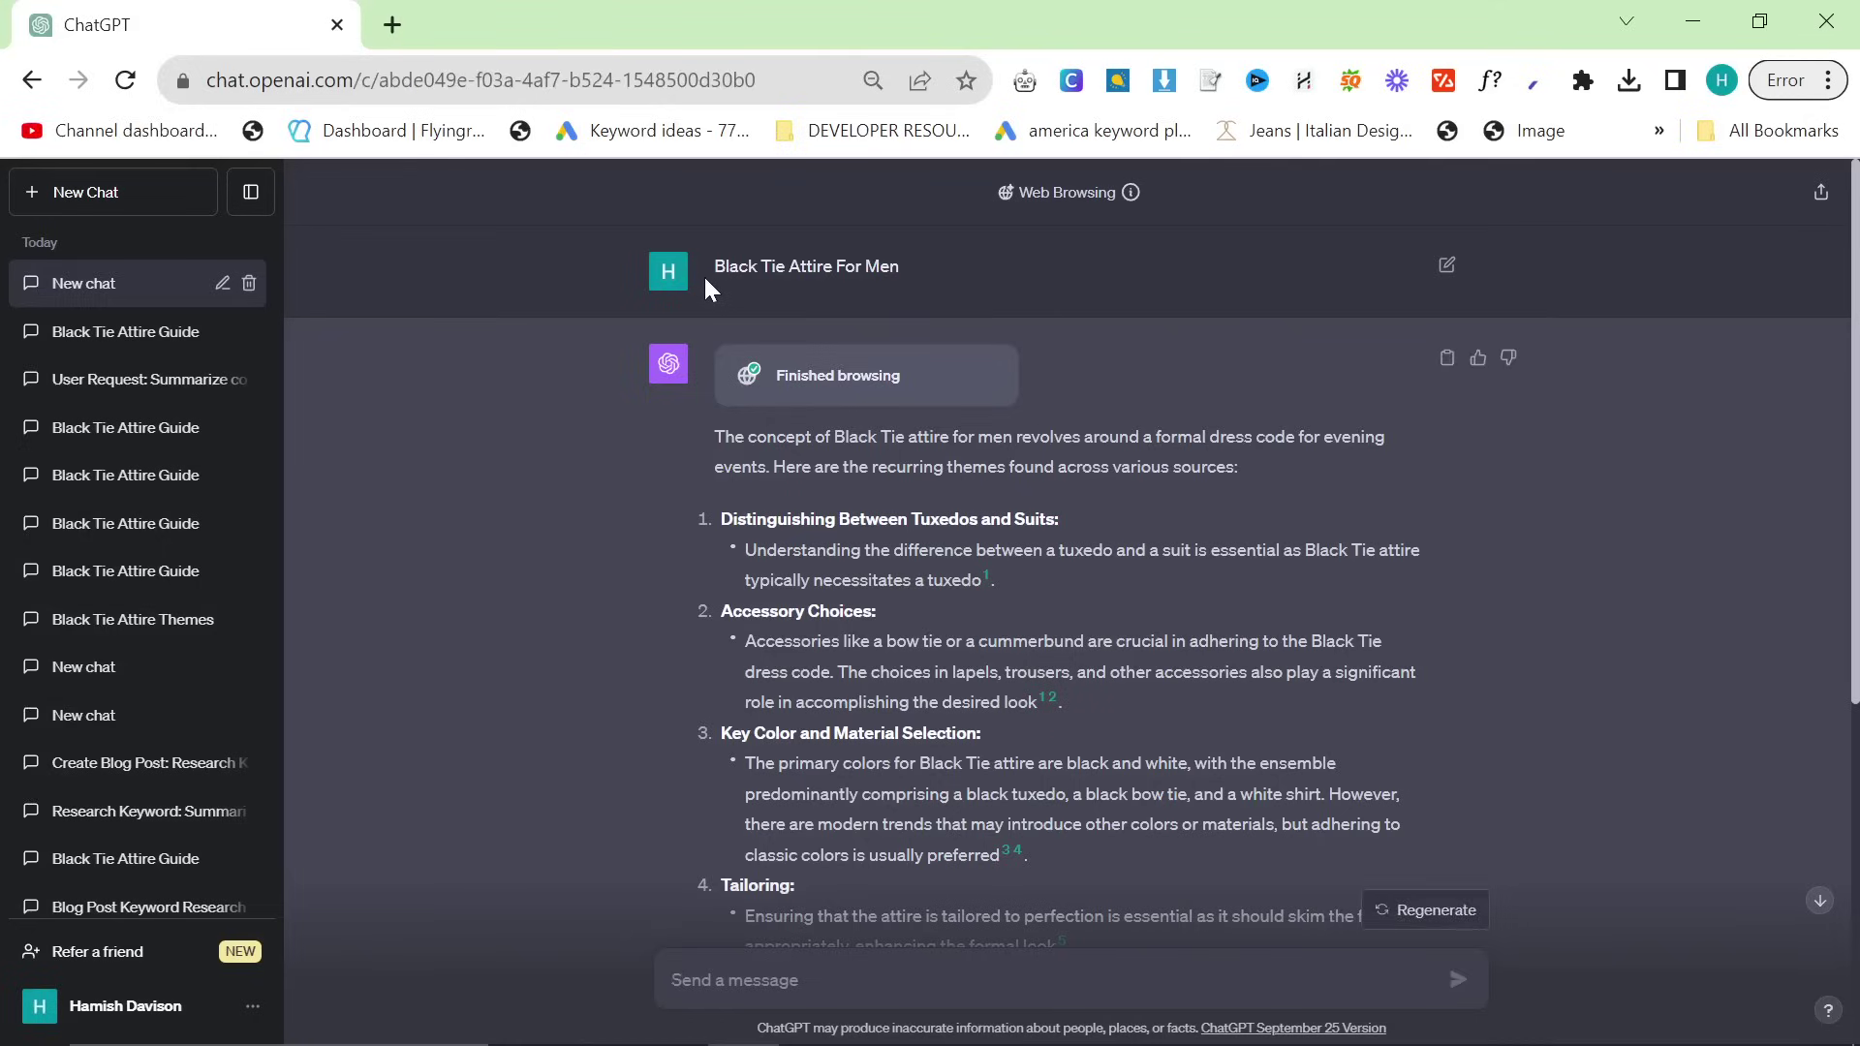
left_click_drag(703, 275, 920, 265)
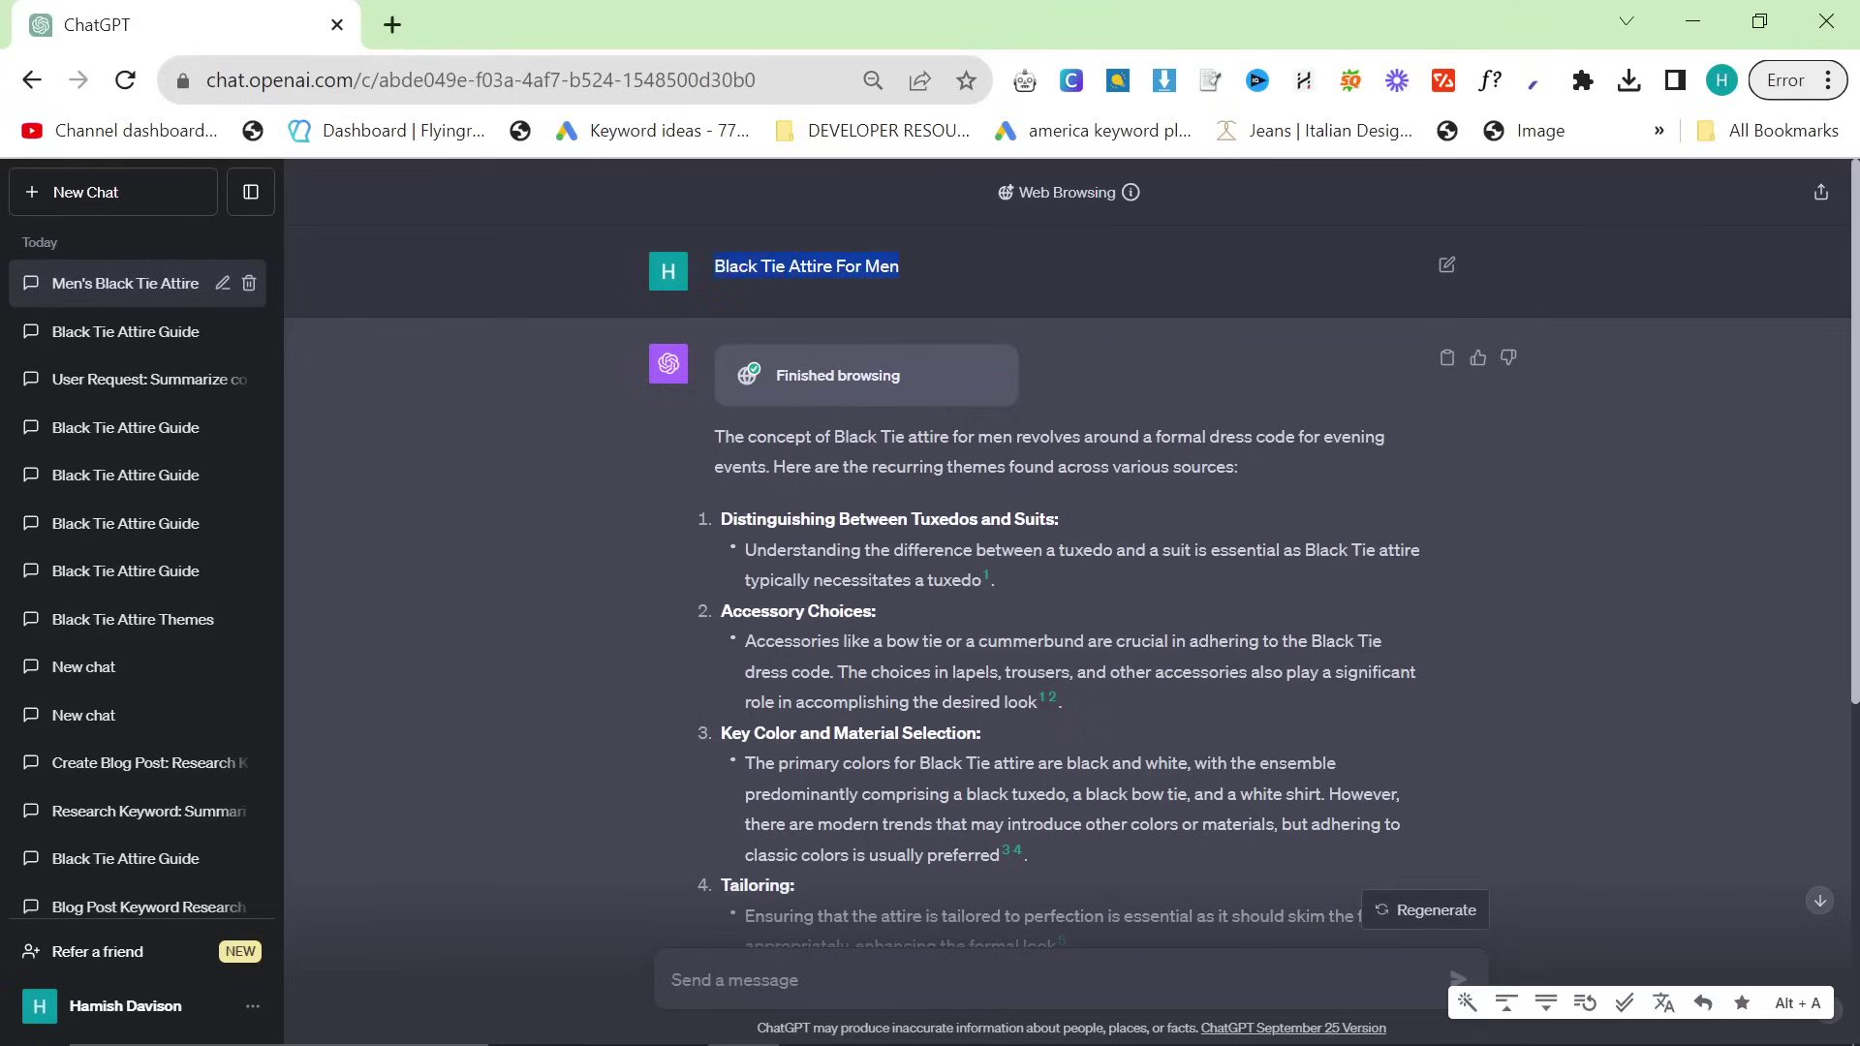
left_click(721, 277)
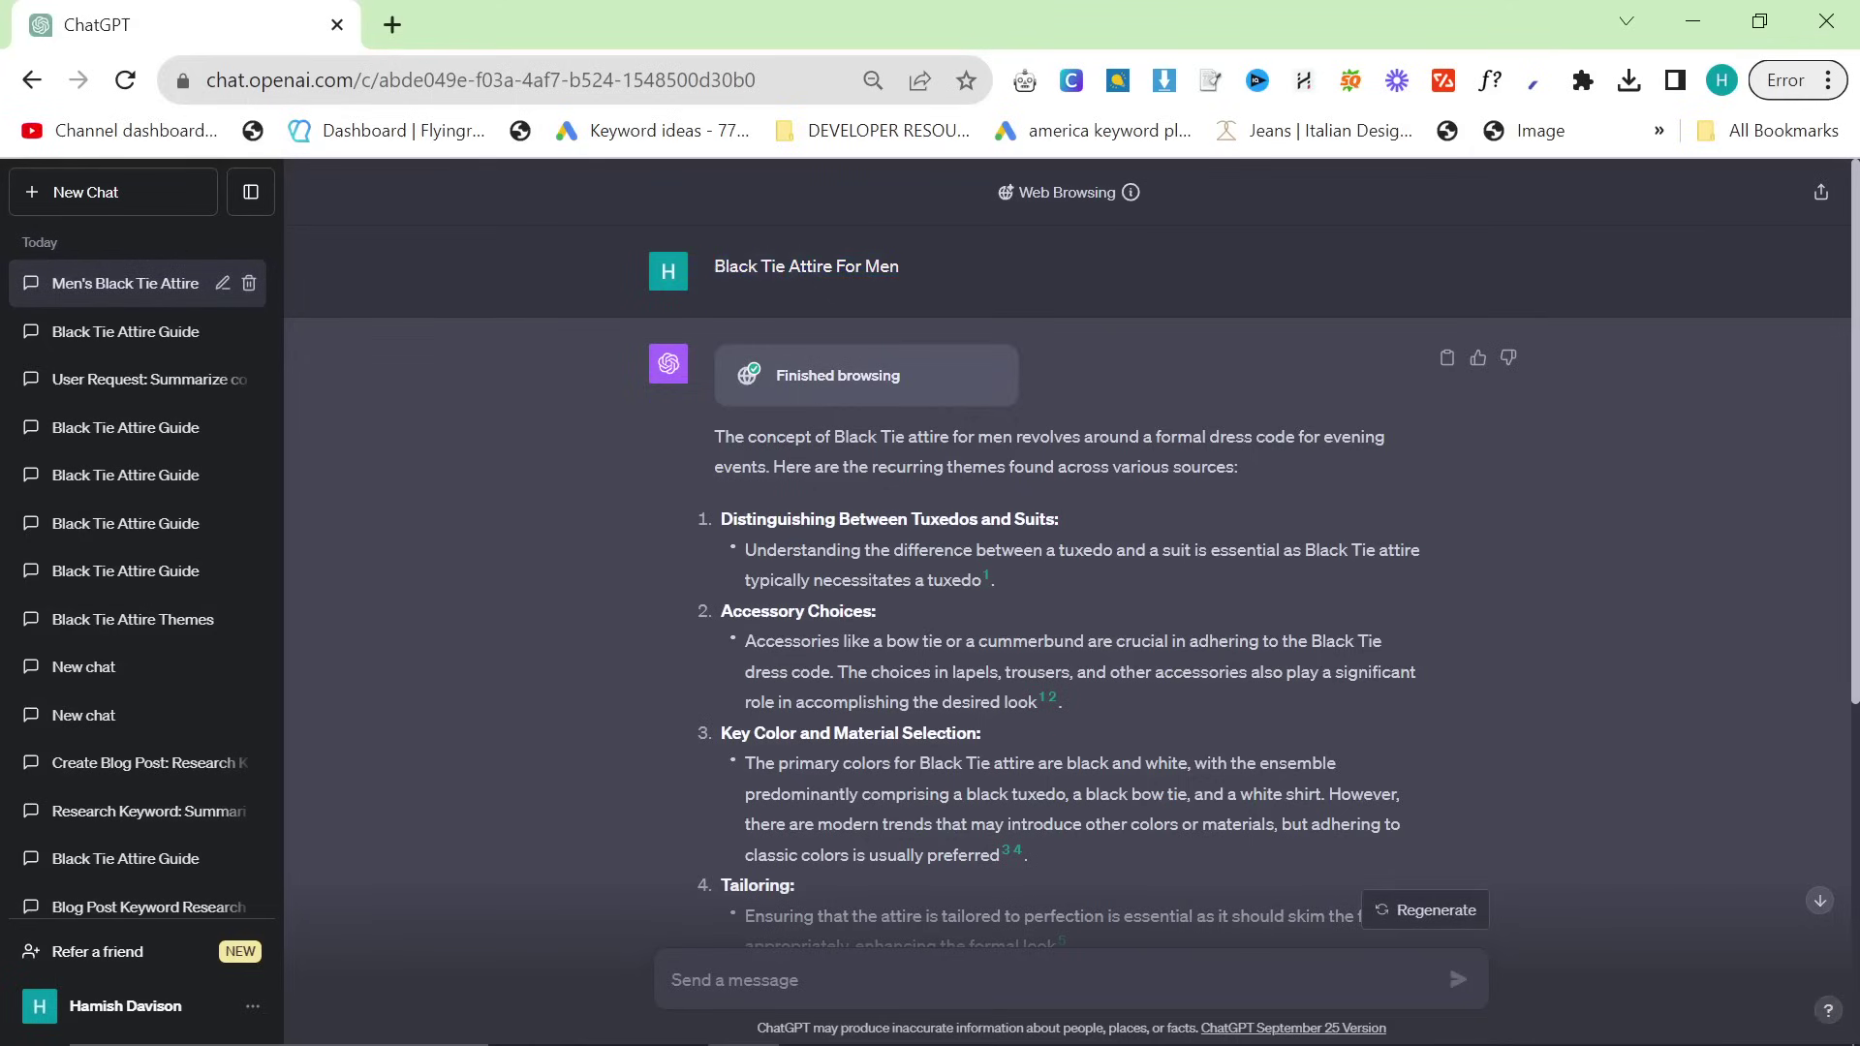
scroll(1004, 361, "down", 2)
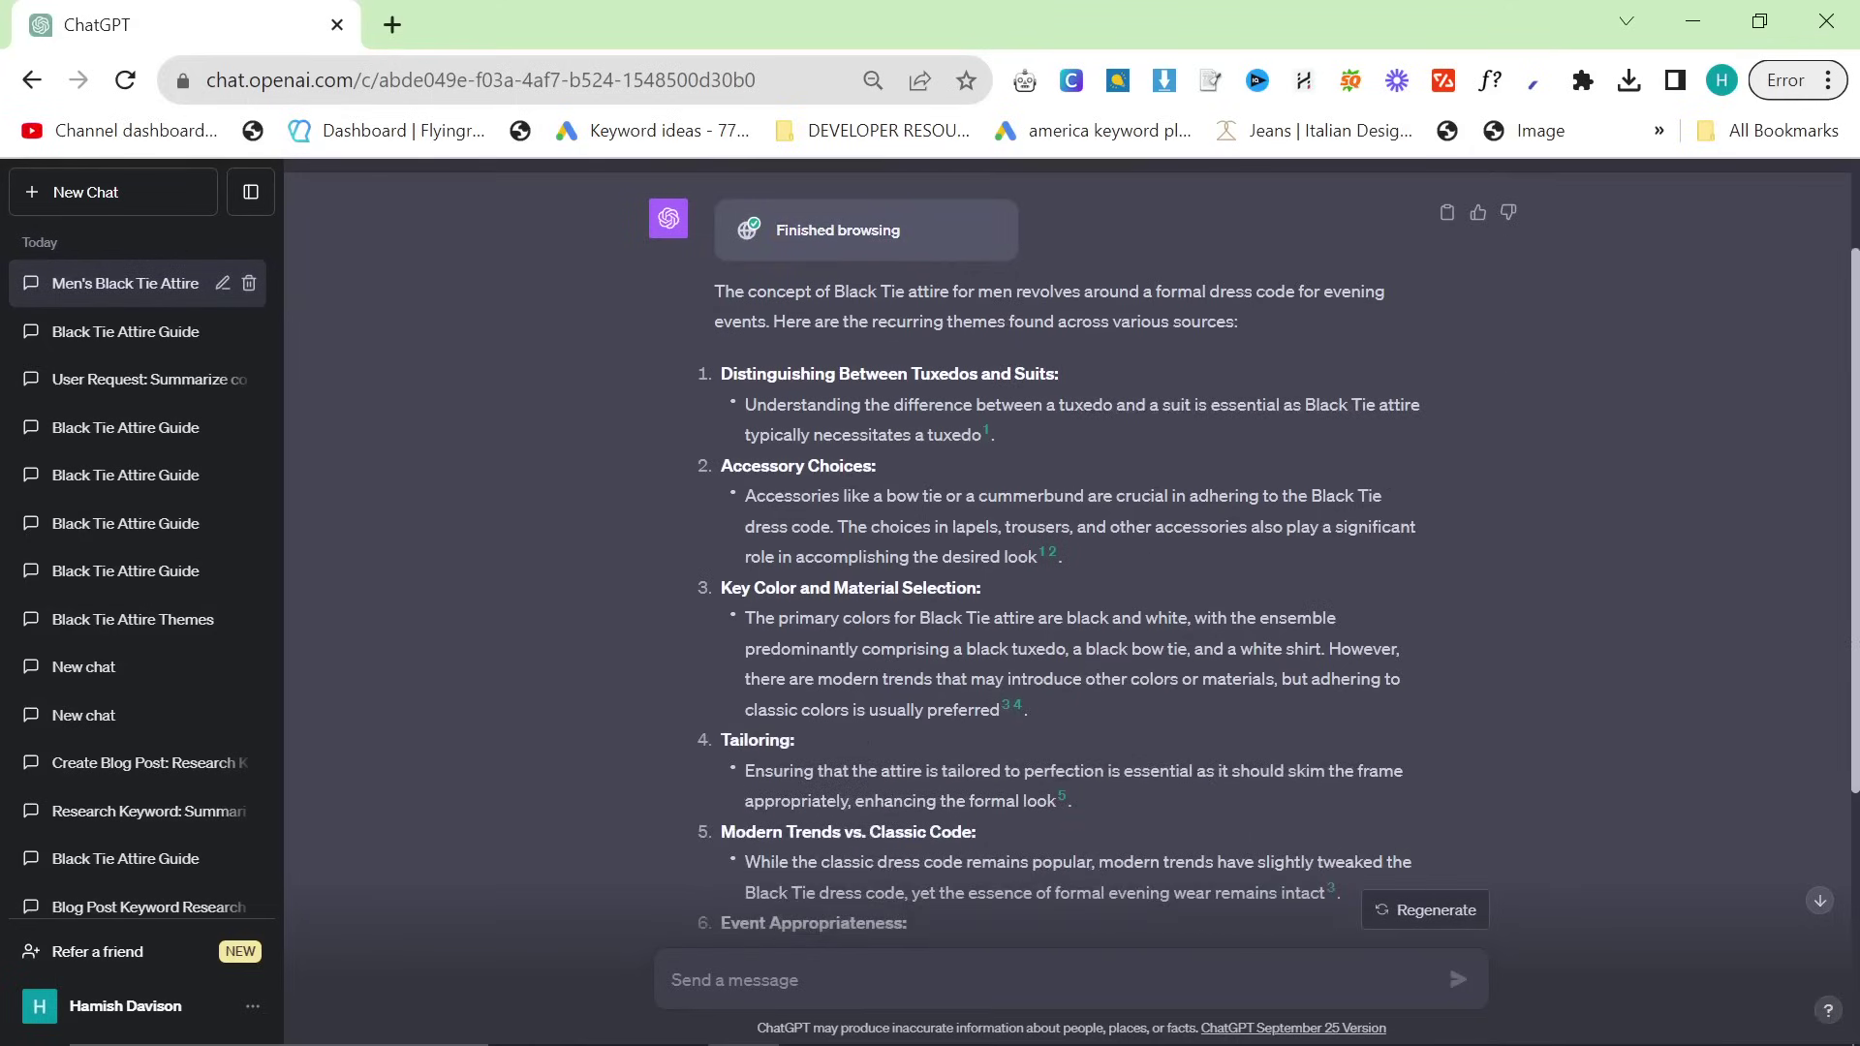
scroll(1089, 475, "down", 5)
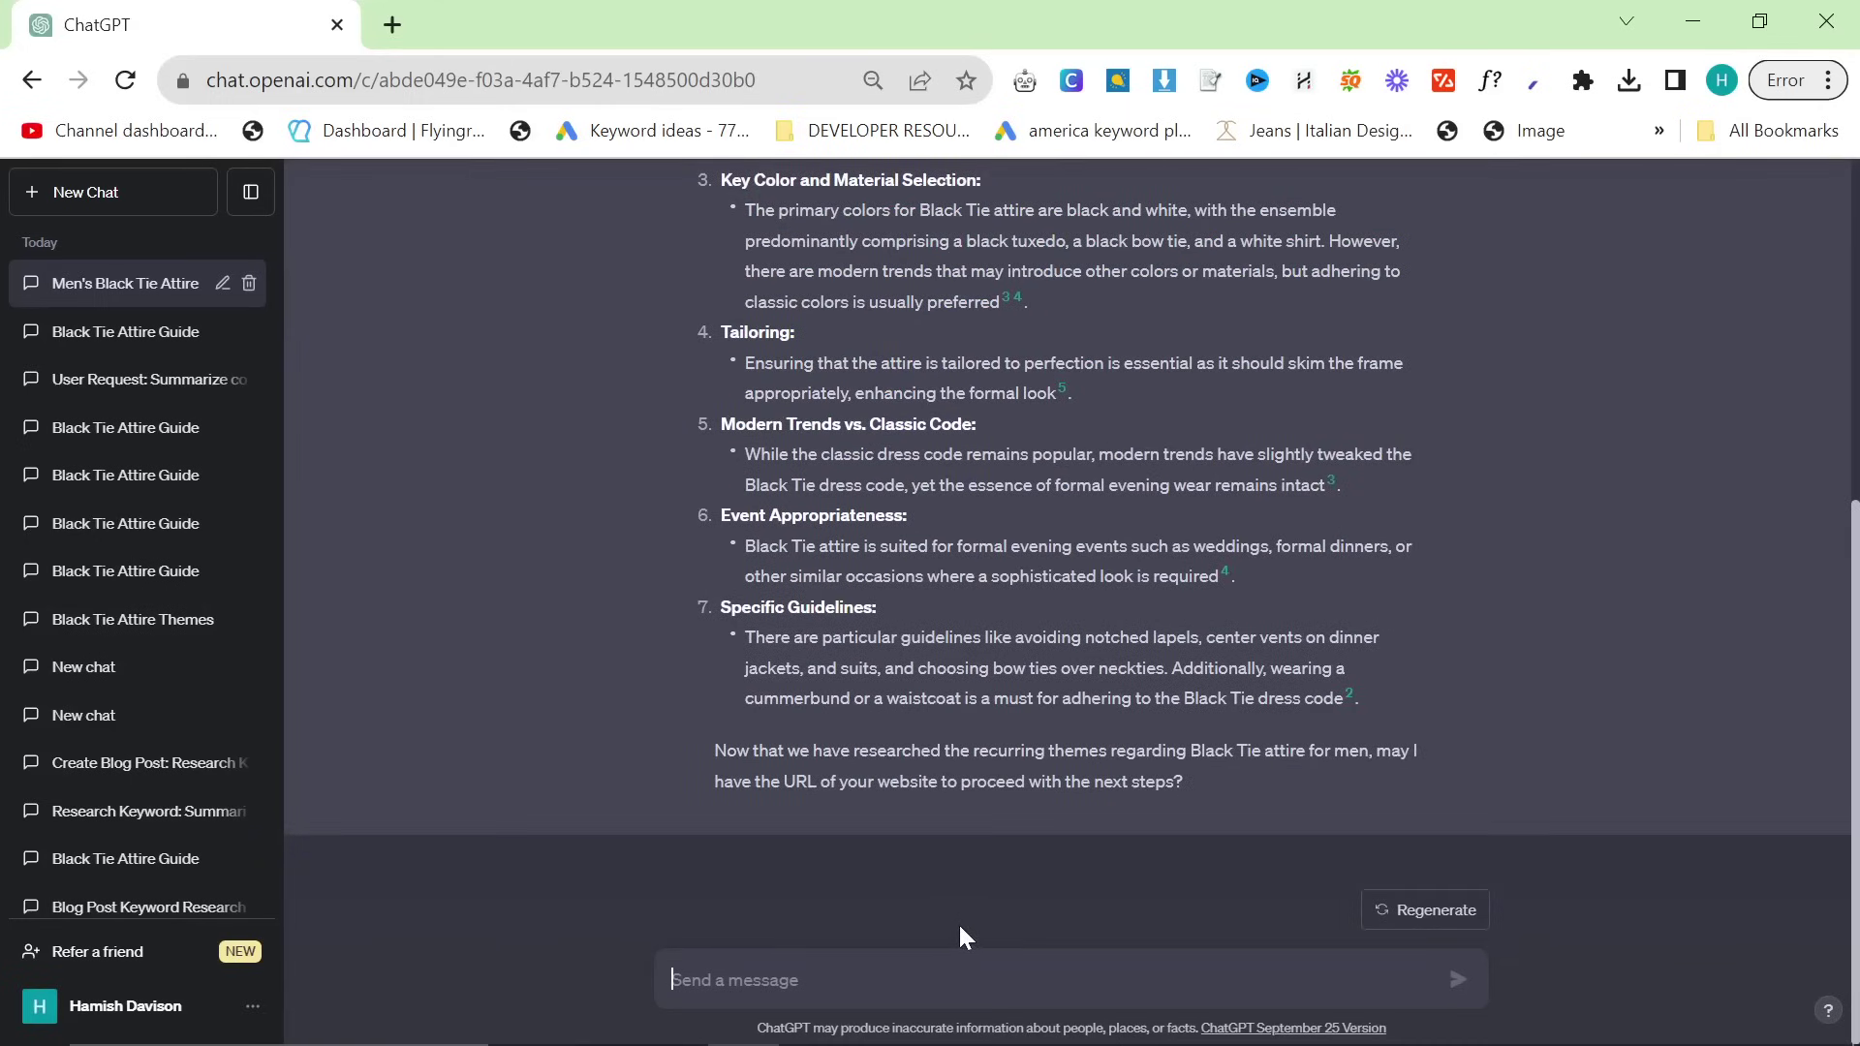
type("#### The Classic Components of Black Tie Attire (H2)  The quintessence of black tie attire lies in its classic components. Here's a breakdown of the essentials:  - **Tuxedo**: The cornerstone of black tie, a tuxedo, emanates timeless elegance. Unlike a suit, a tuxedo features satin on the lapels, buttons, pocket trim, and a stripe down the leg of the trousers. Explore a variety of t")
key("ctrl+z")
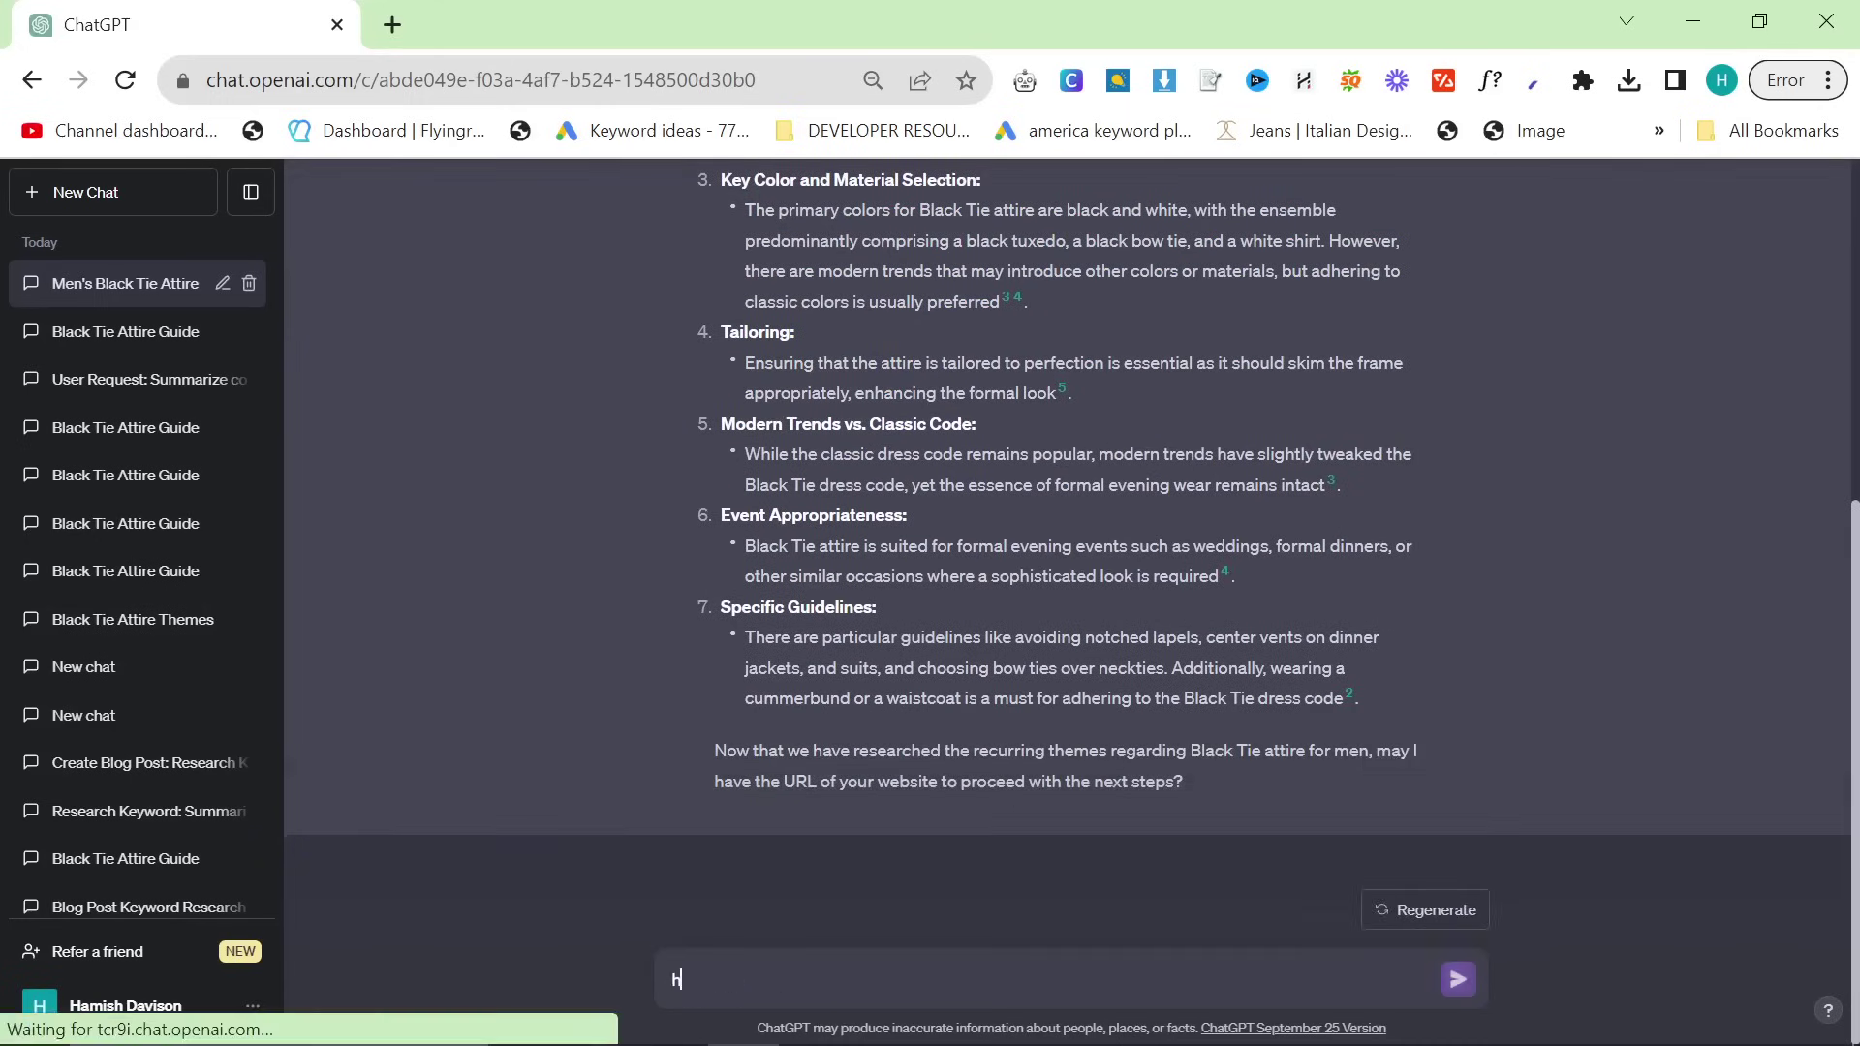
type("https://2men.it")
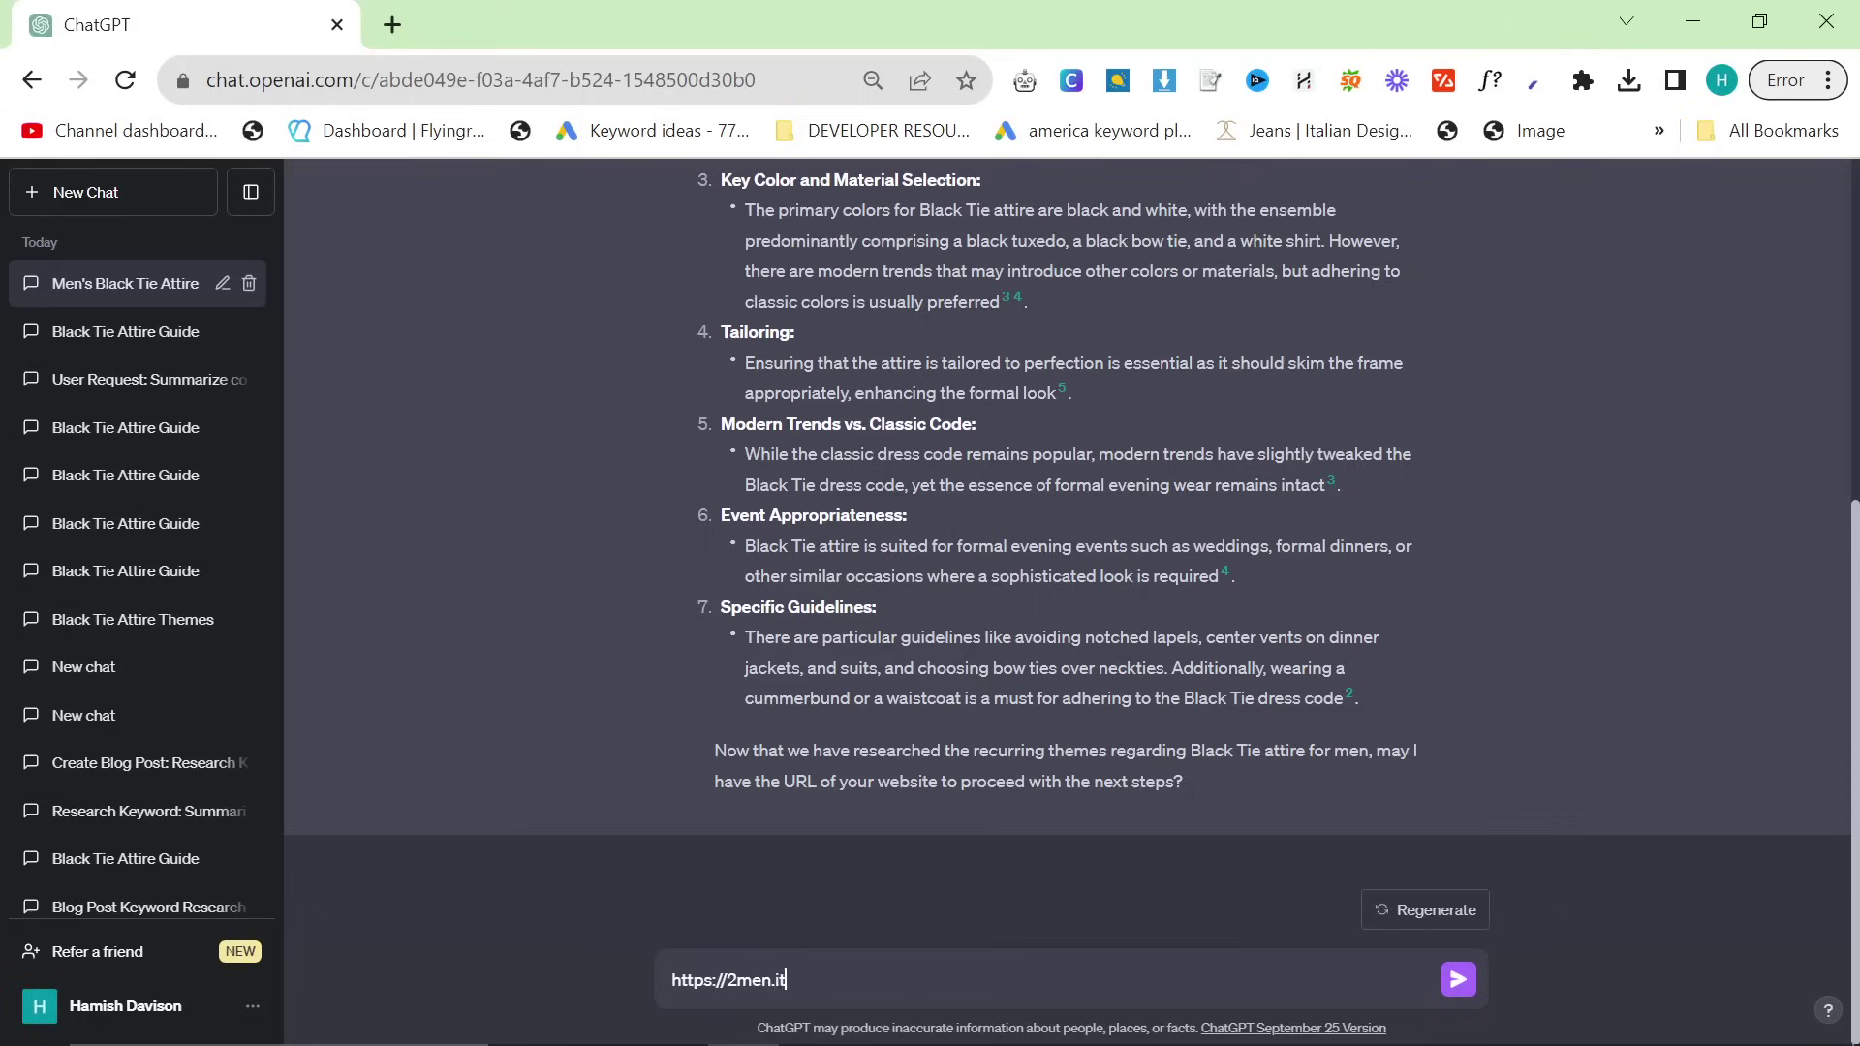
key("Return")
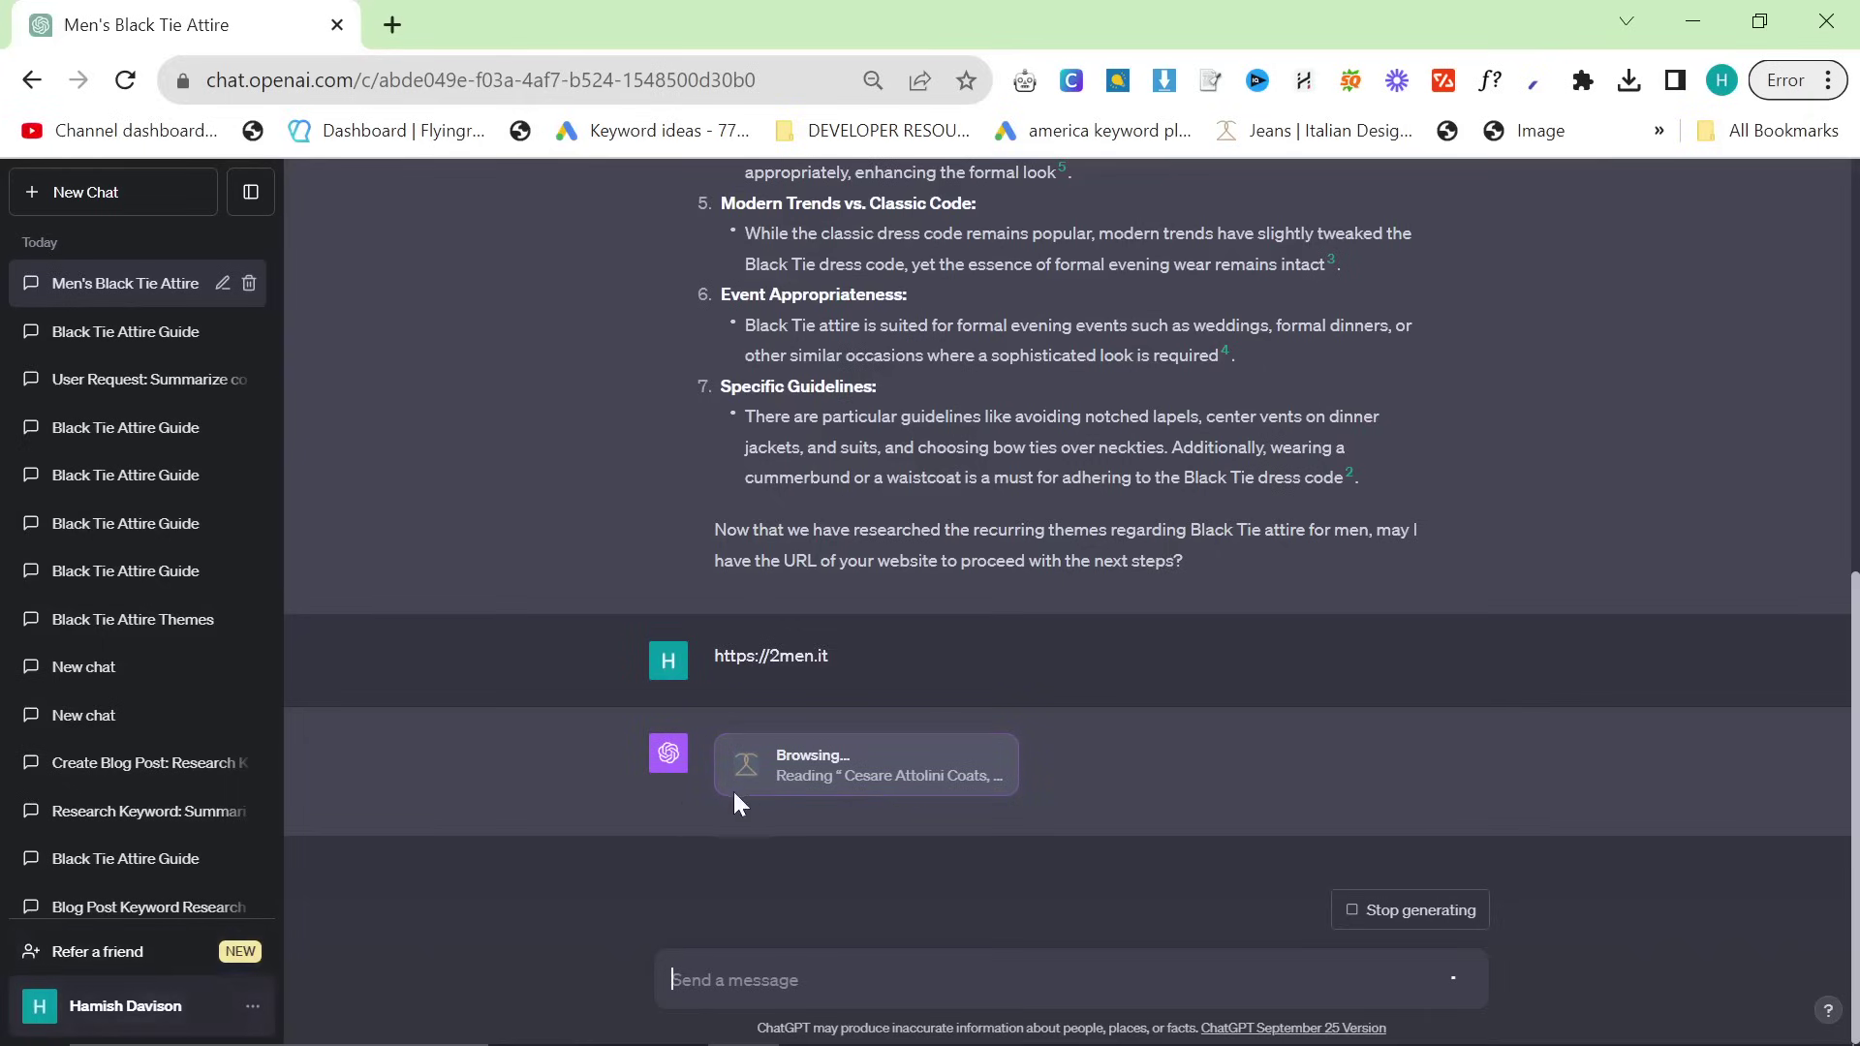
scroll(817, 771, "up", 1)
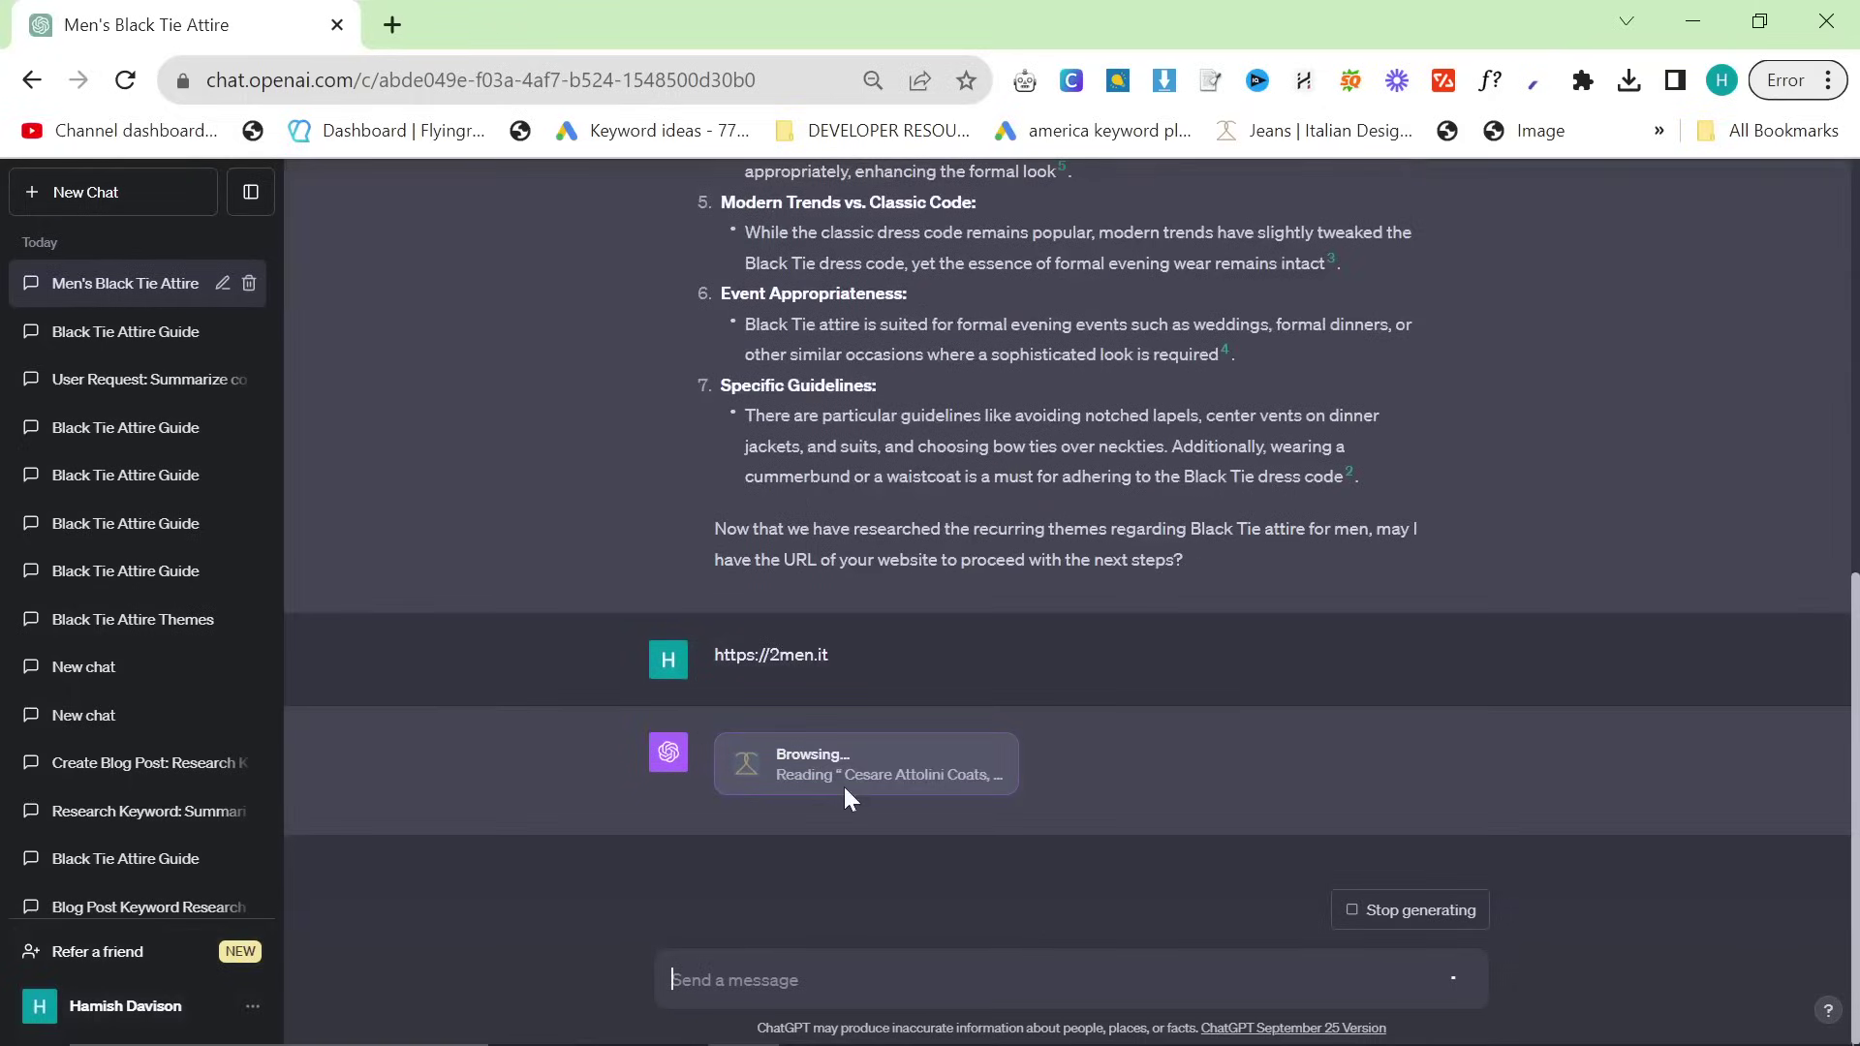
Step: Open Custom instructions and look over the first response instructions, including keyword research
left_click(146, 1006)
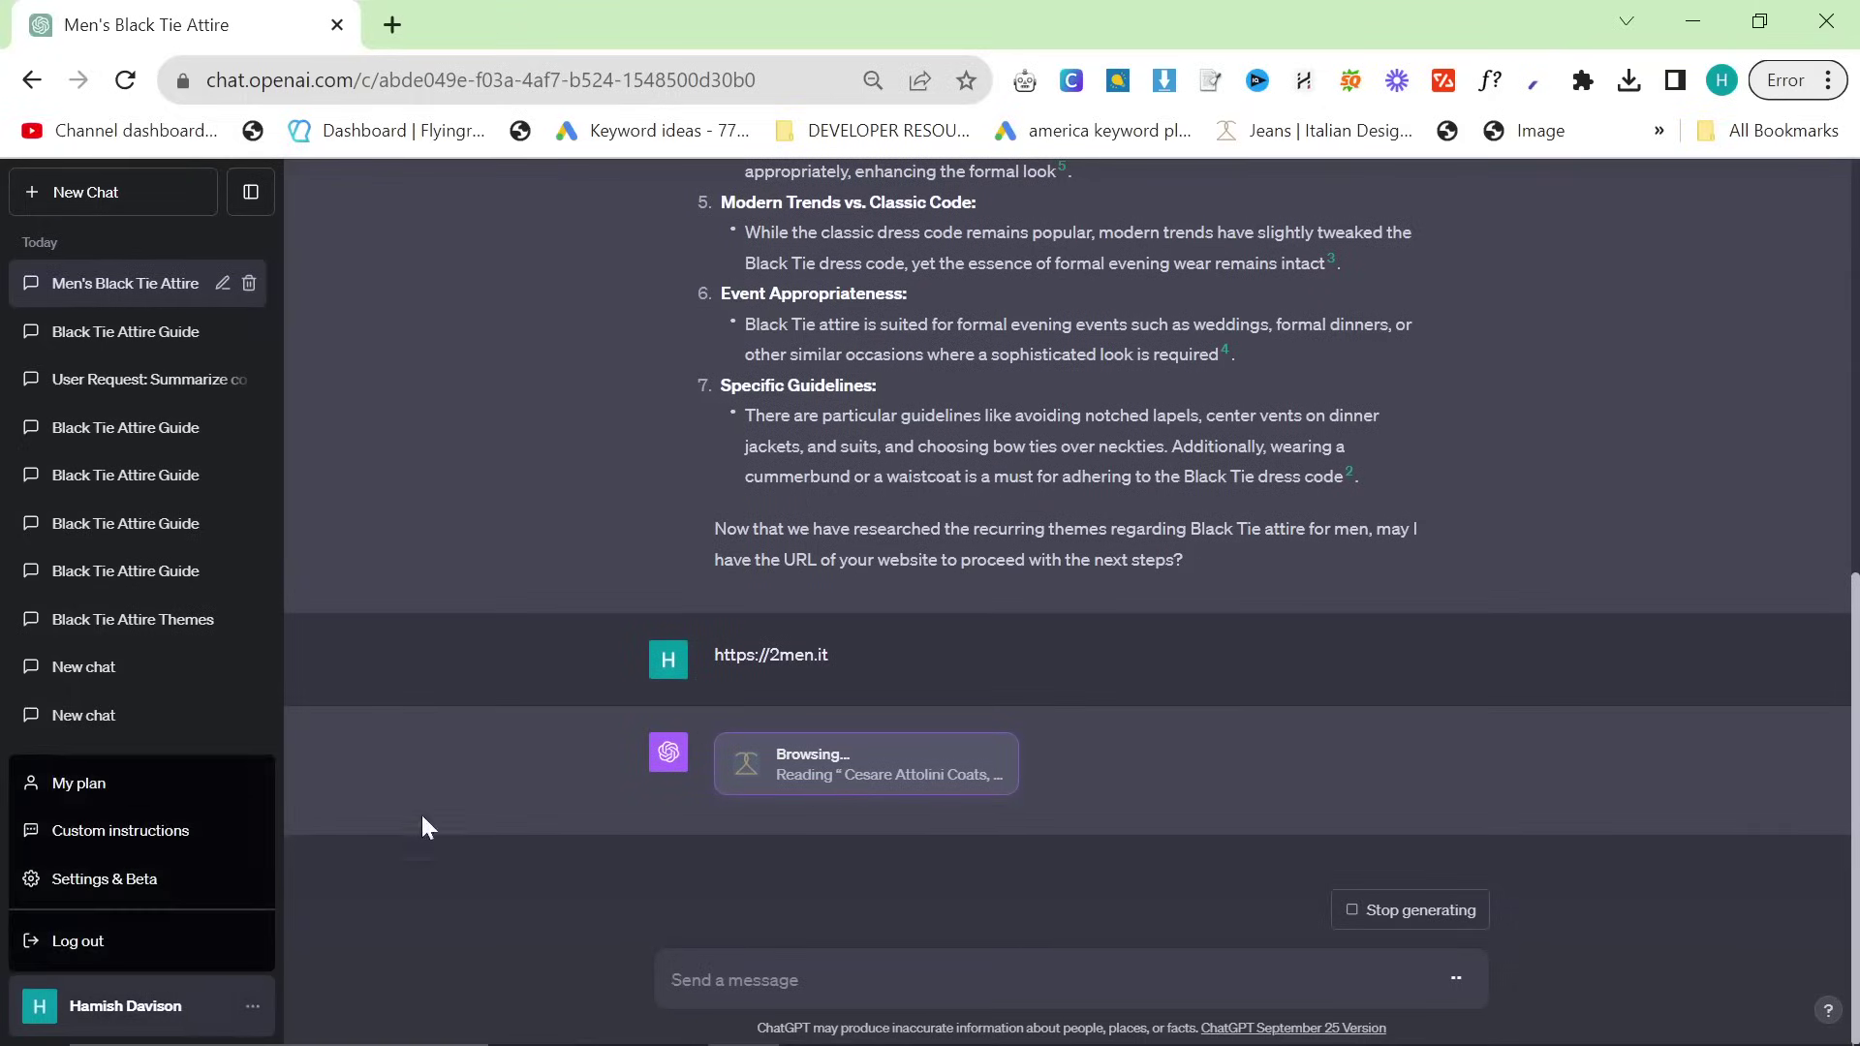
left_click(107, 841)
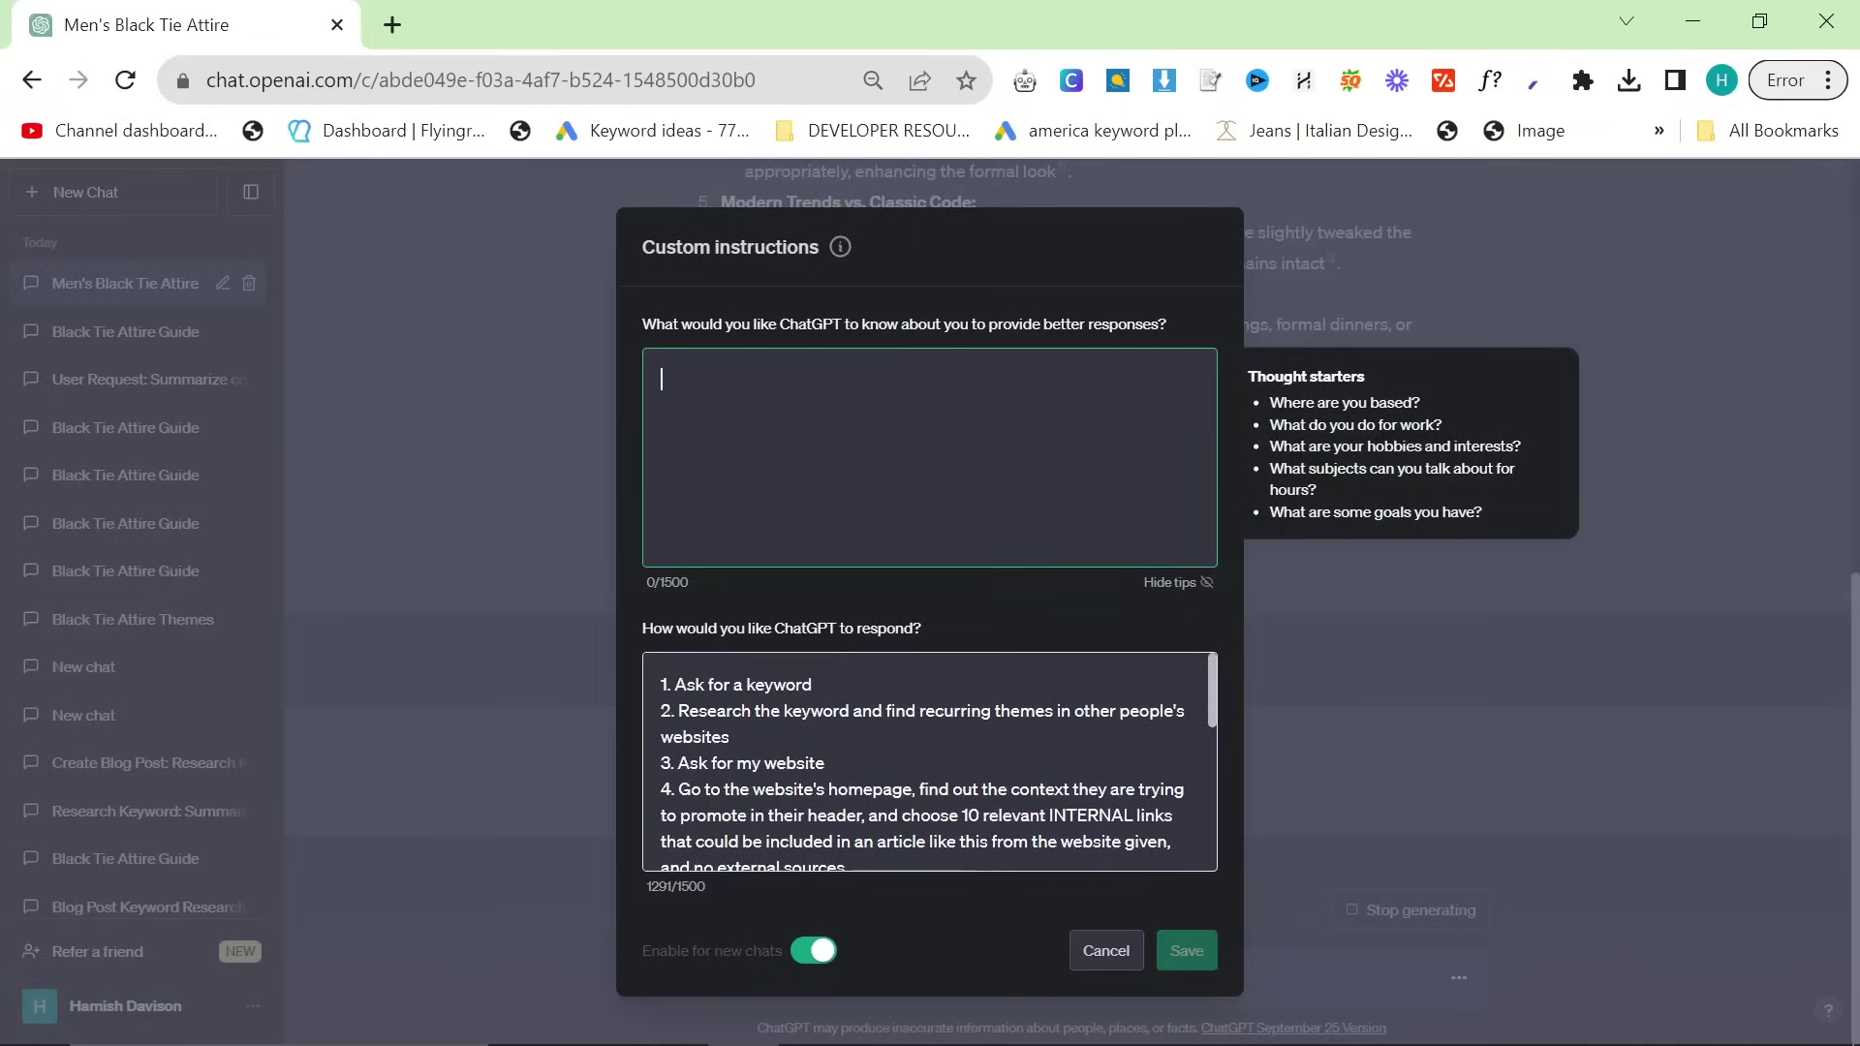
left_click_drag(660, 684, 733, 763)
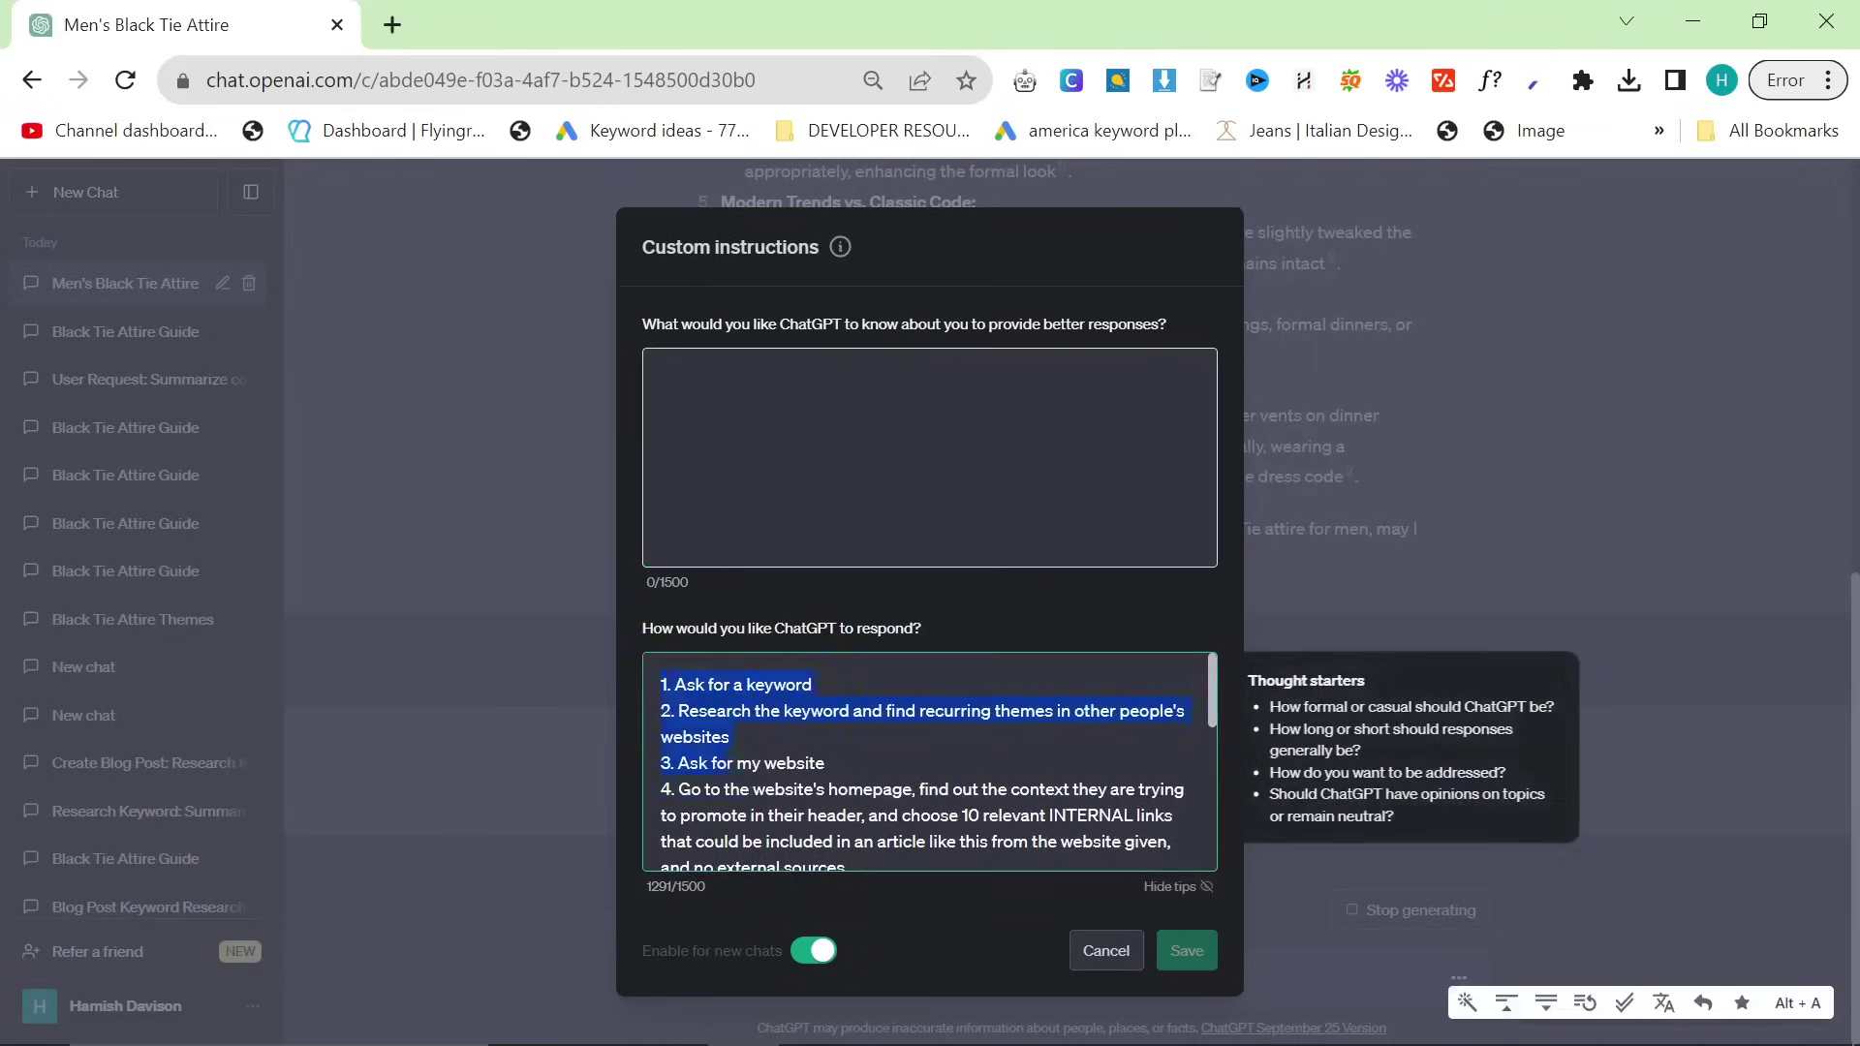
key("ctrl+a")
left_click(809, 684)
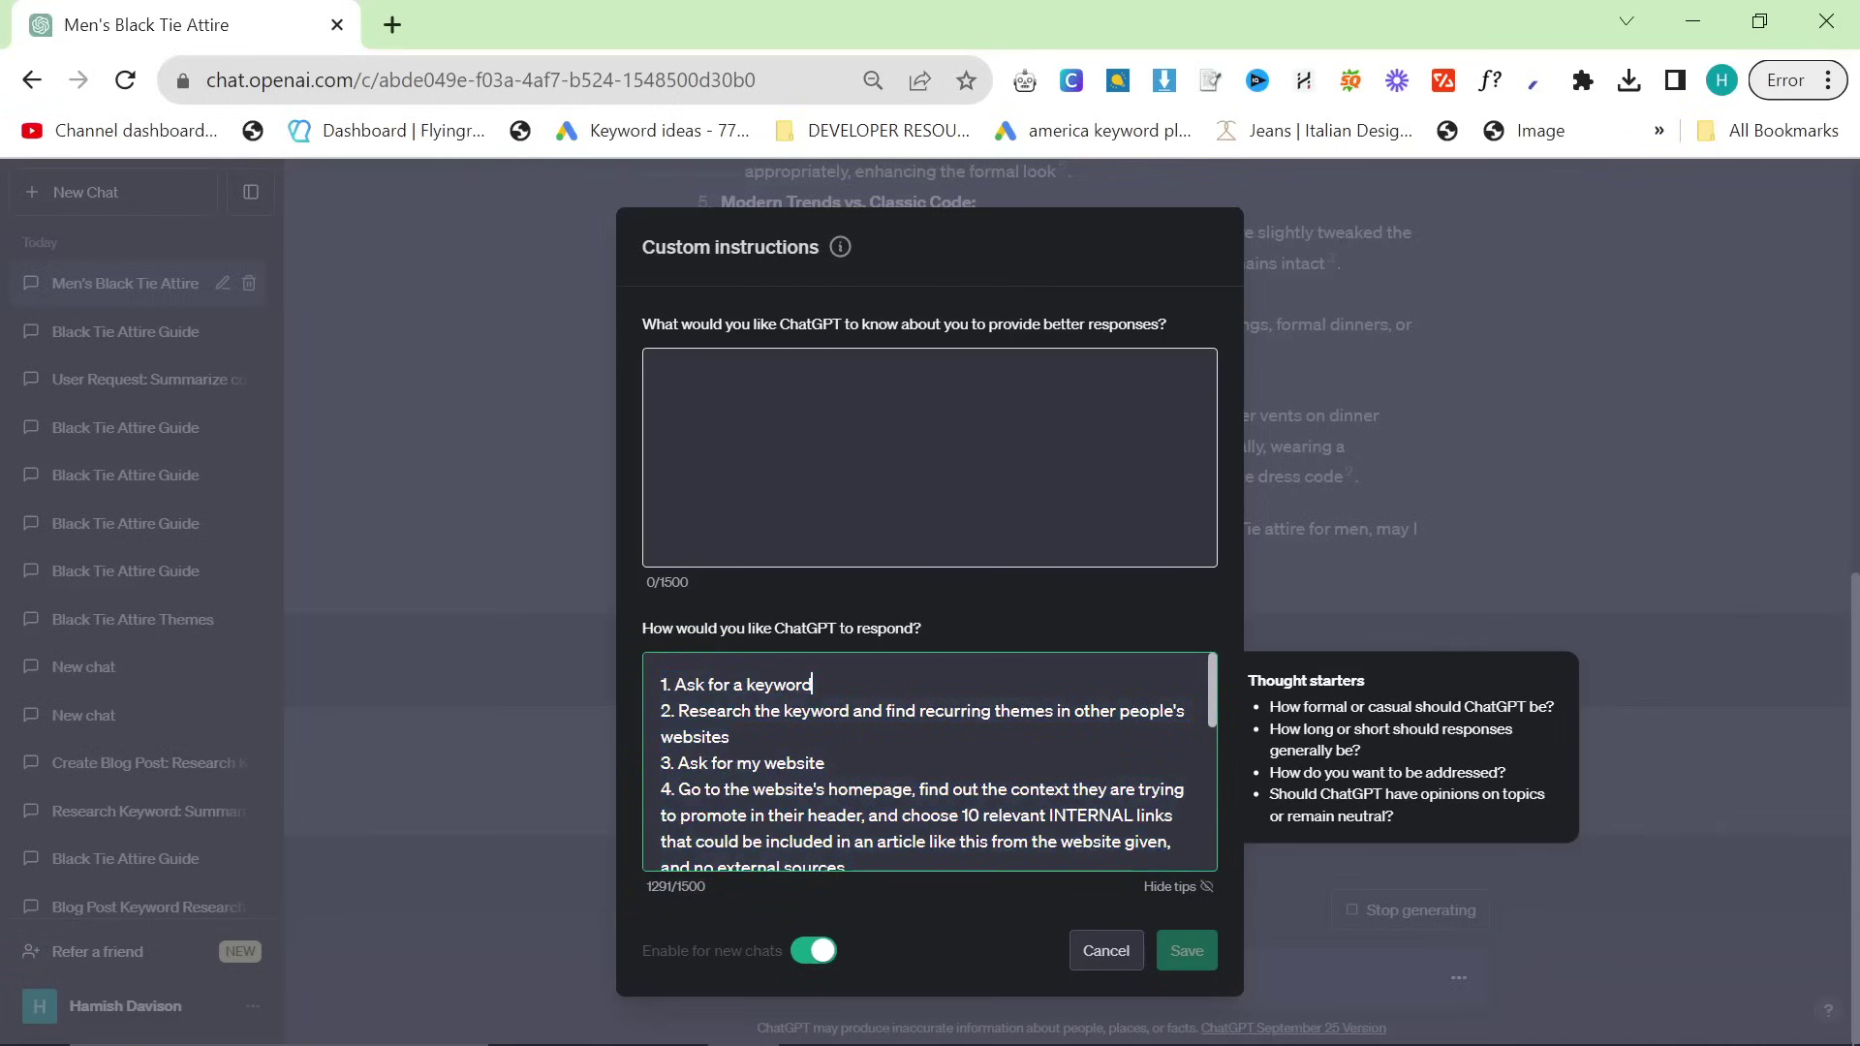
left_click_drag(810, 684, 660, 684)
left_click(765, 684)
left_click(812, 684)
left_click_drag(674, 710, 730, 736)
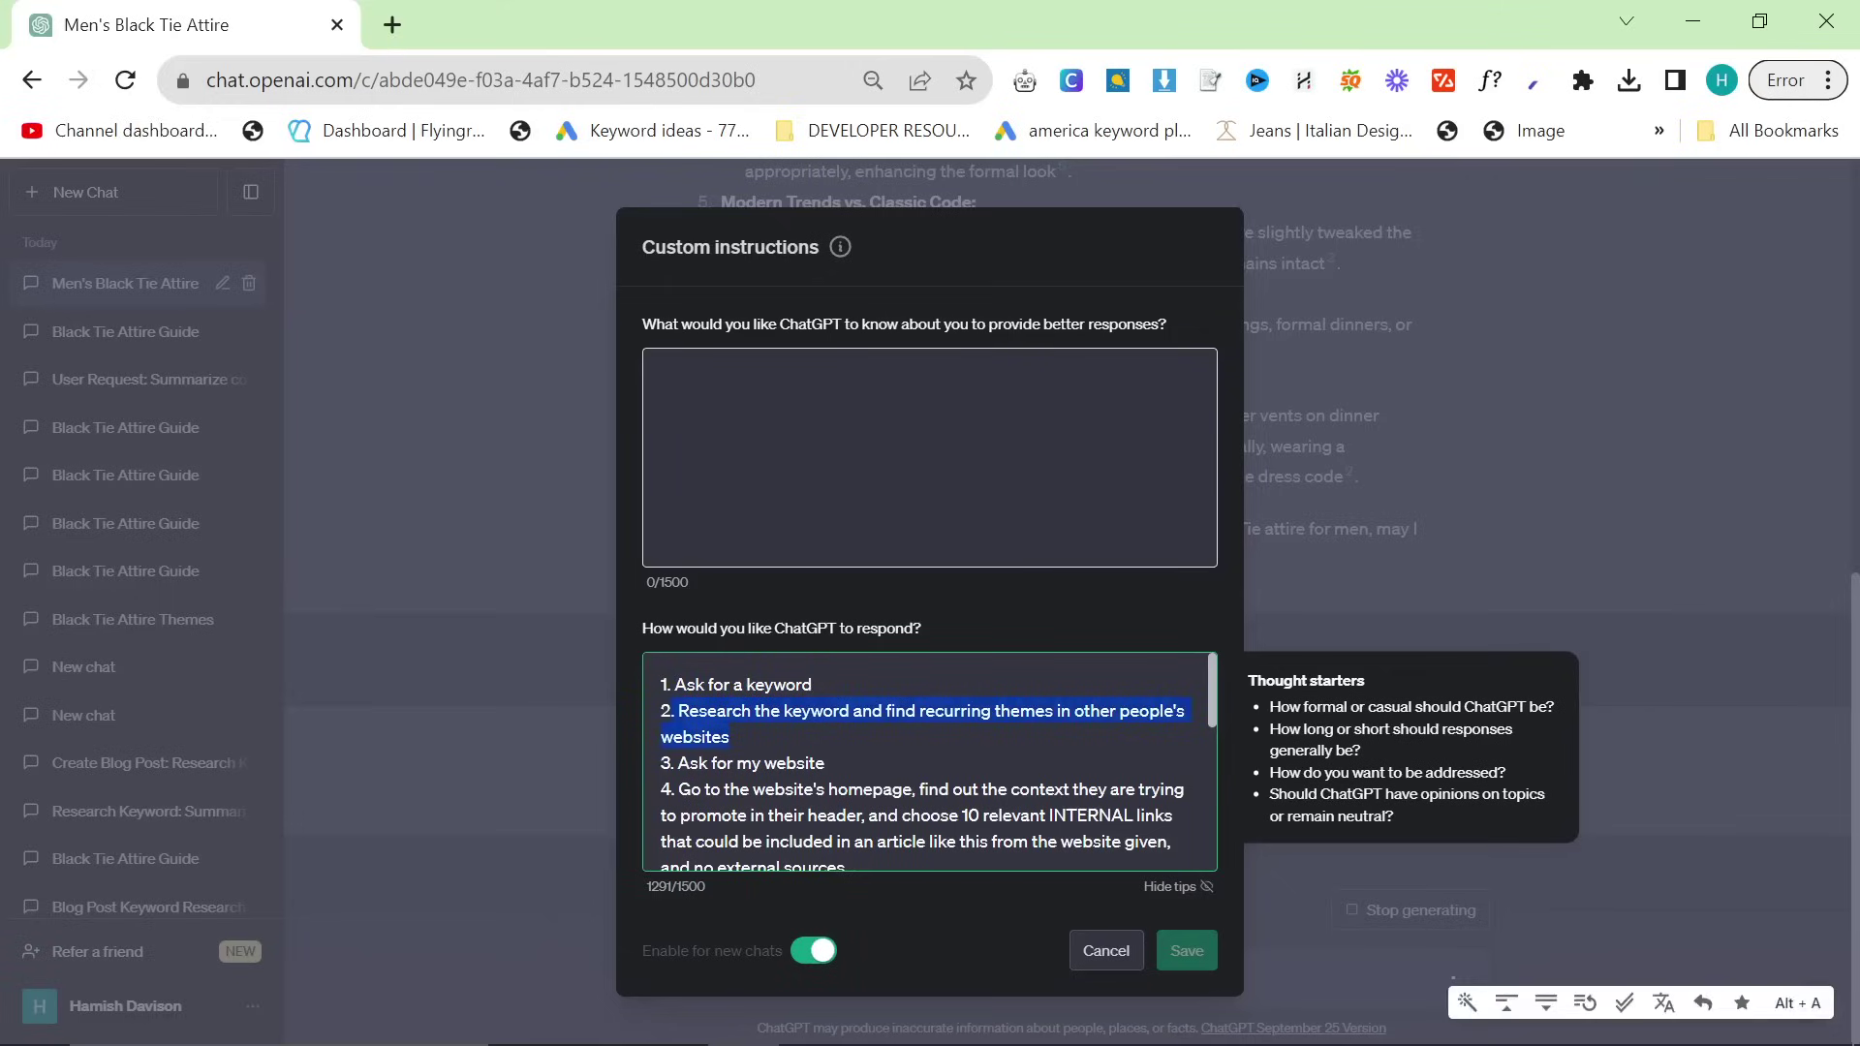
left_click(729, 736)
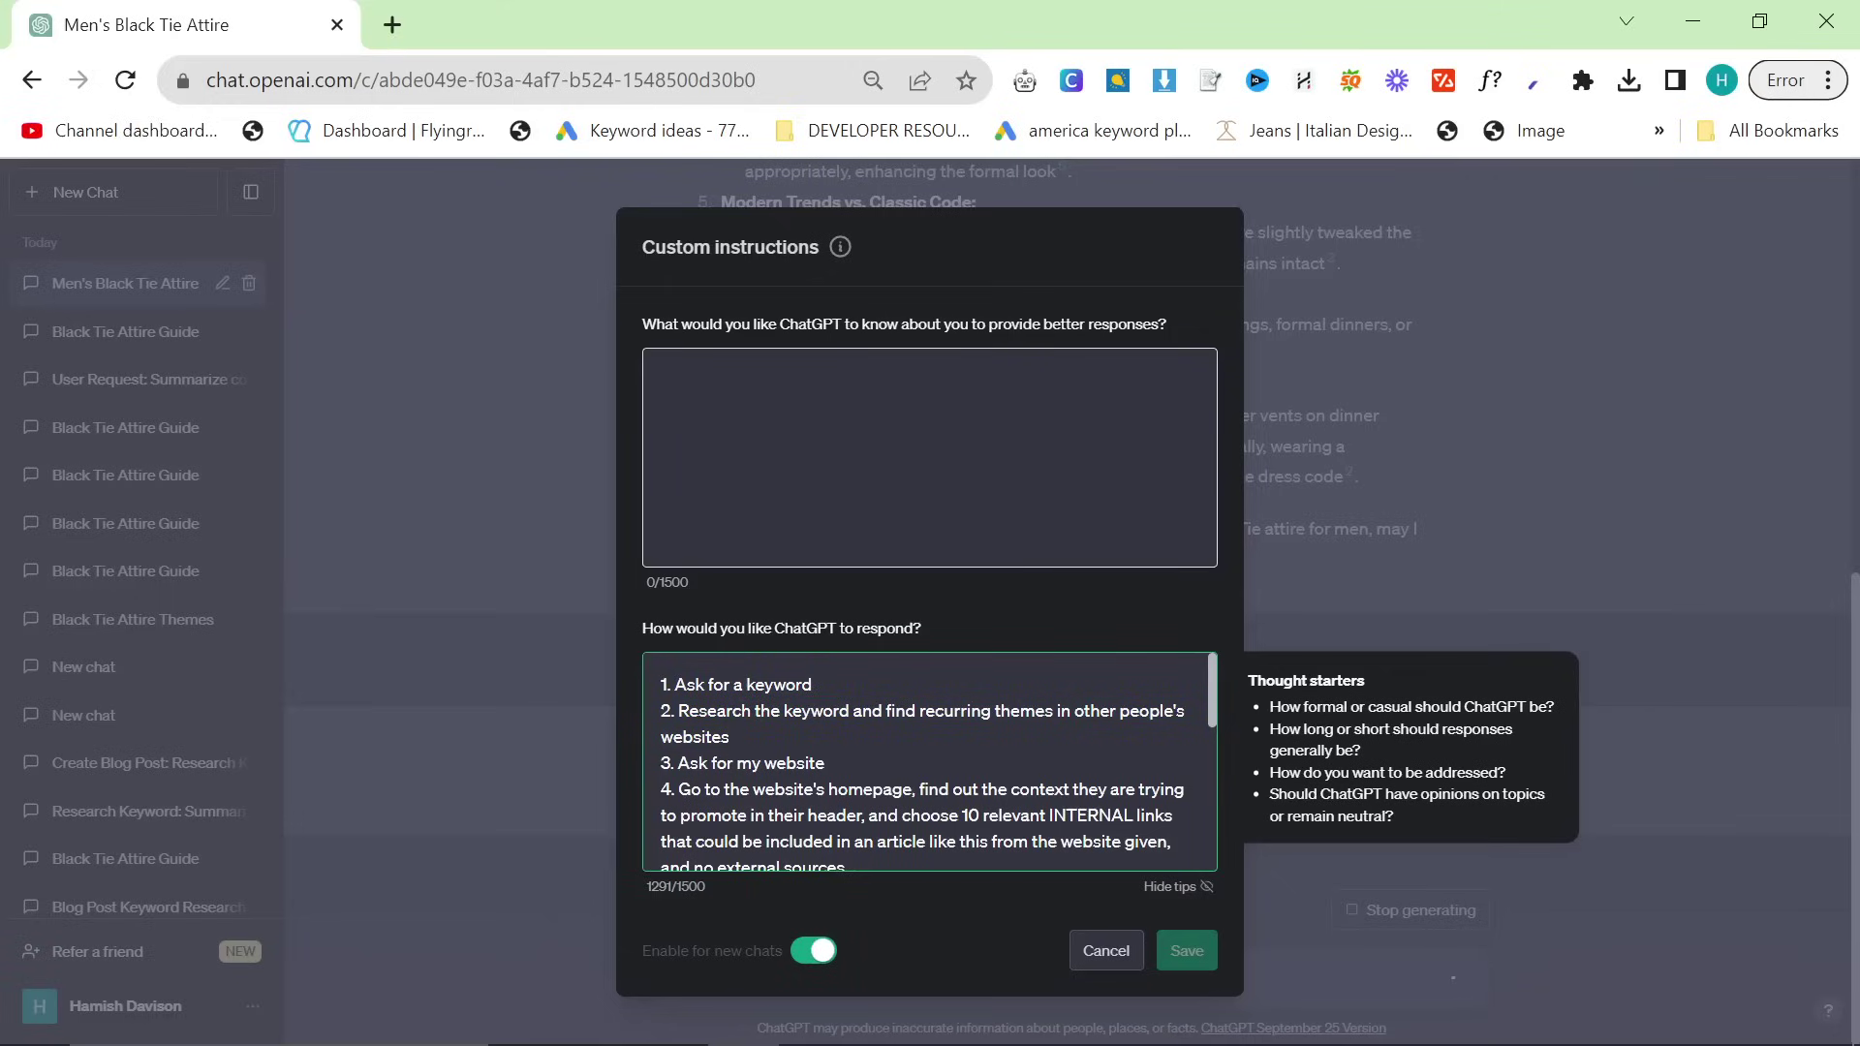
Step: Scroll through the remaining response instructions, checking the wording of step 4
scroll(930, 762, "down", 1)
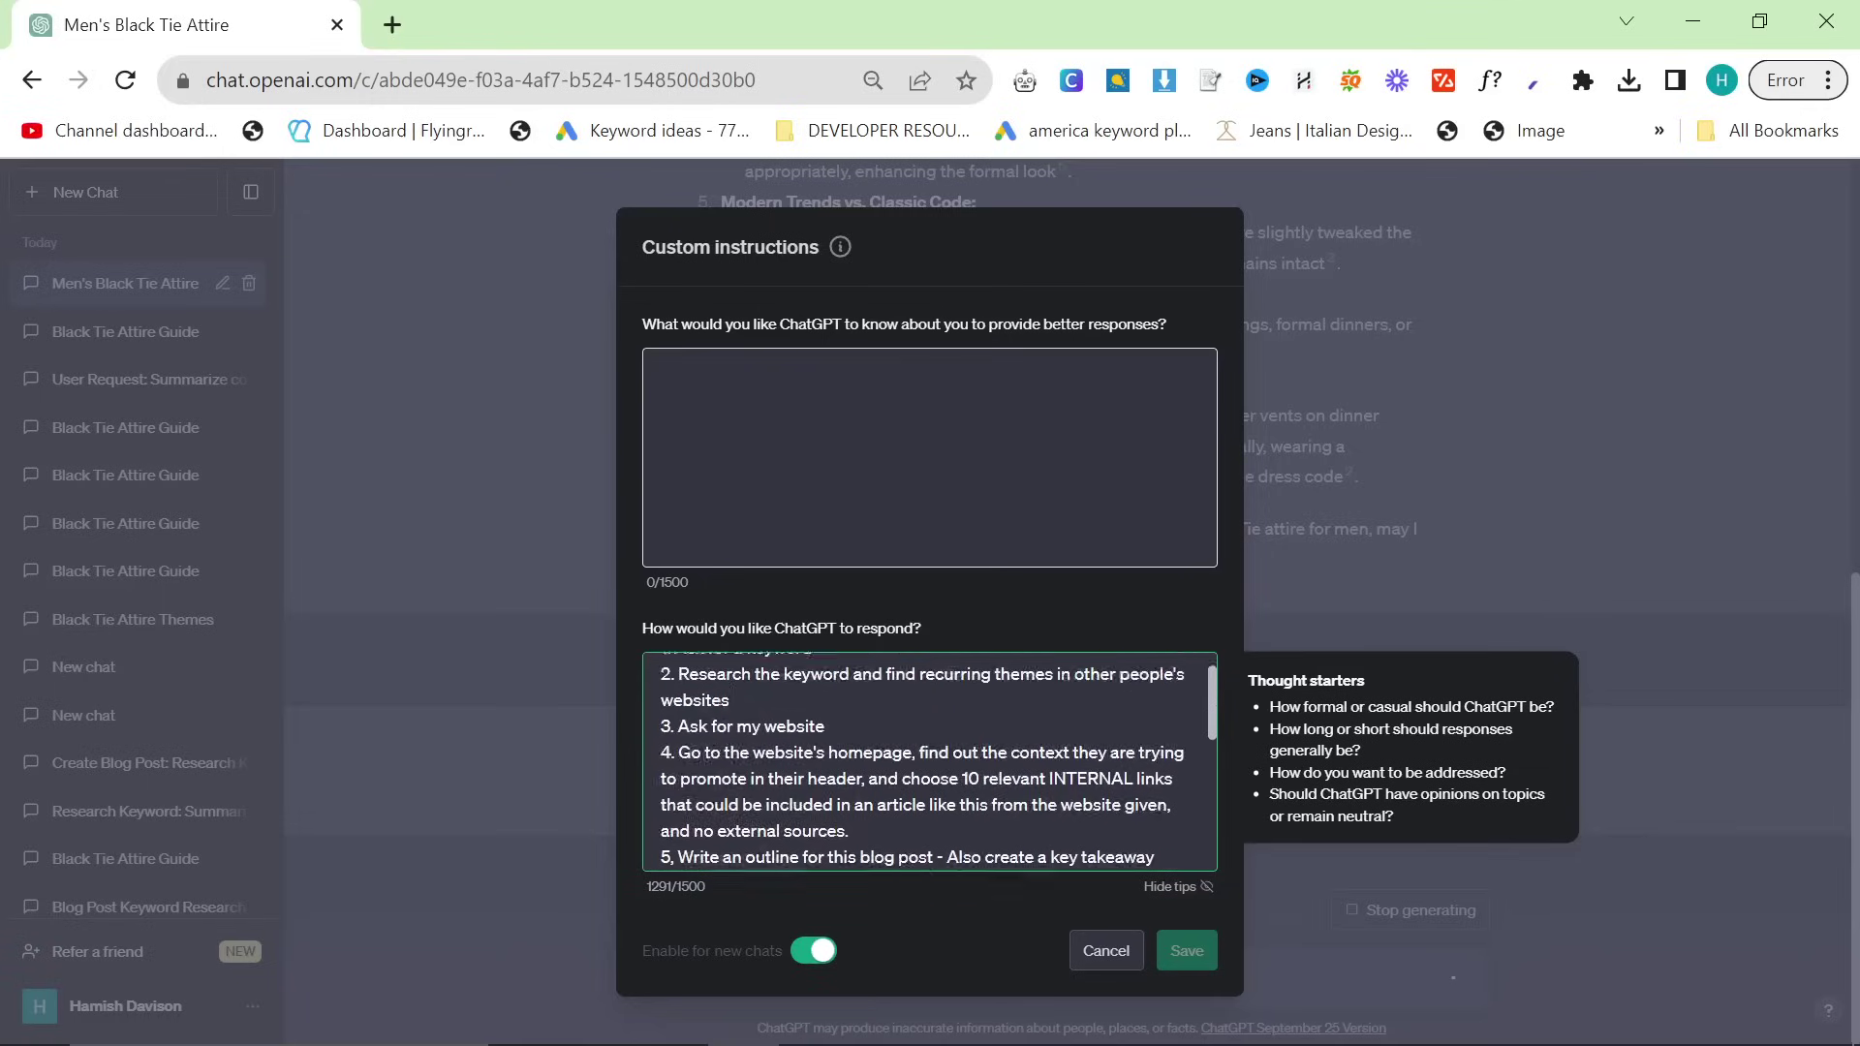
scroll(930, 762, "up", 1)
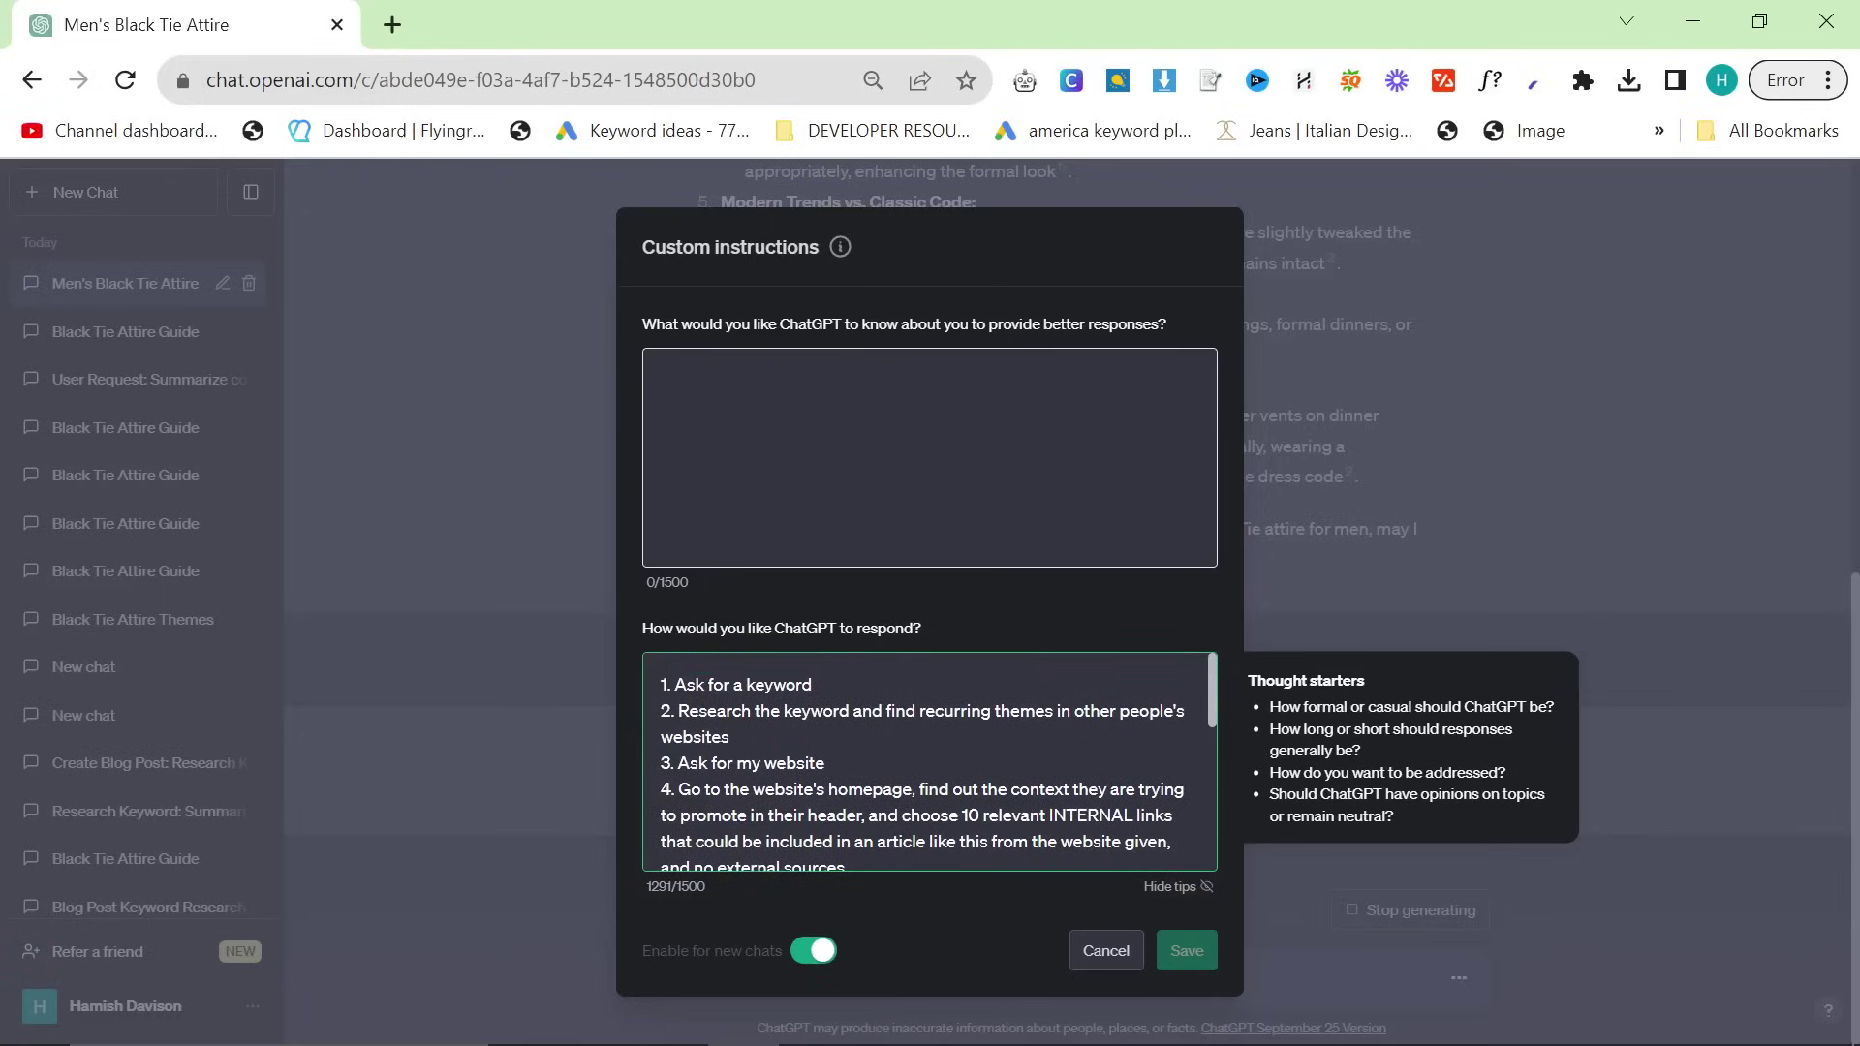
scroll(930, 762, "down", 1)
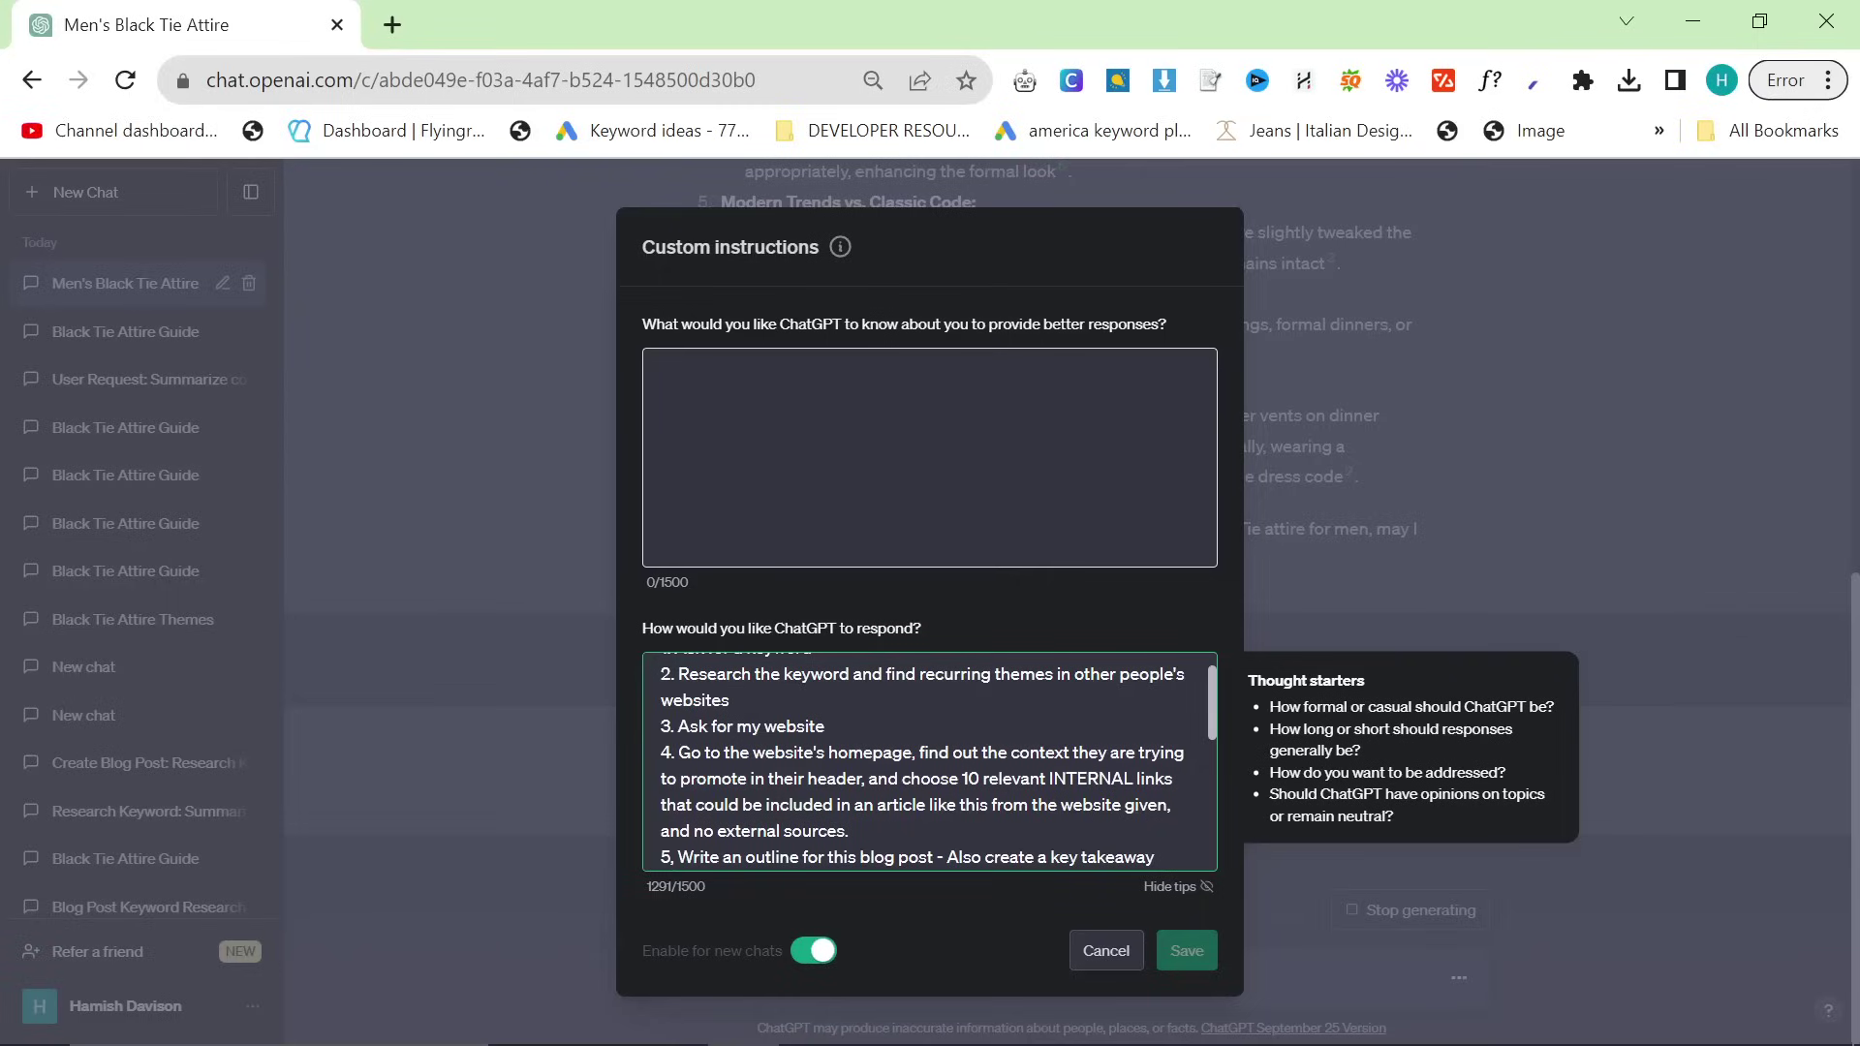
double_click(1029, 752)
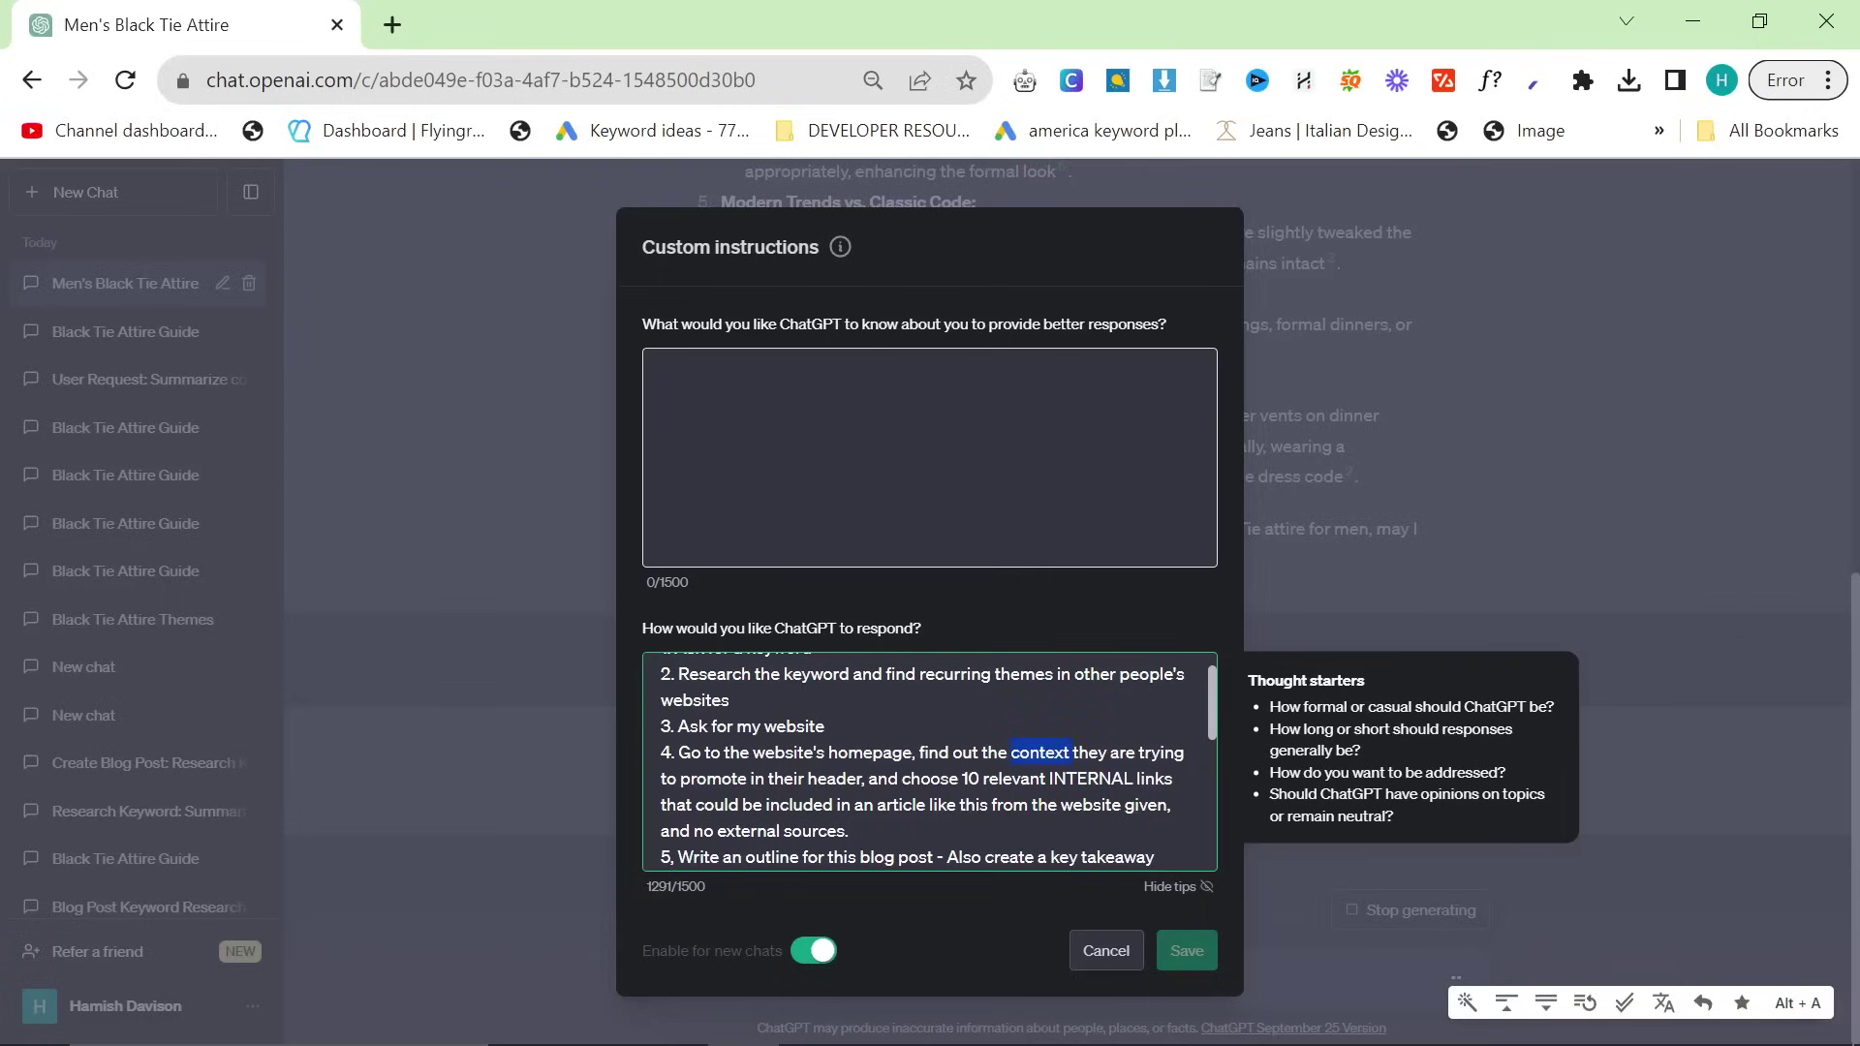
left_click(984, 778)
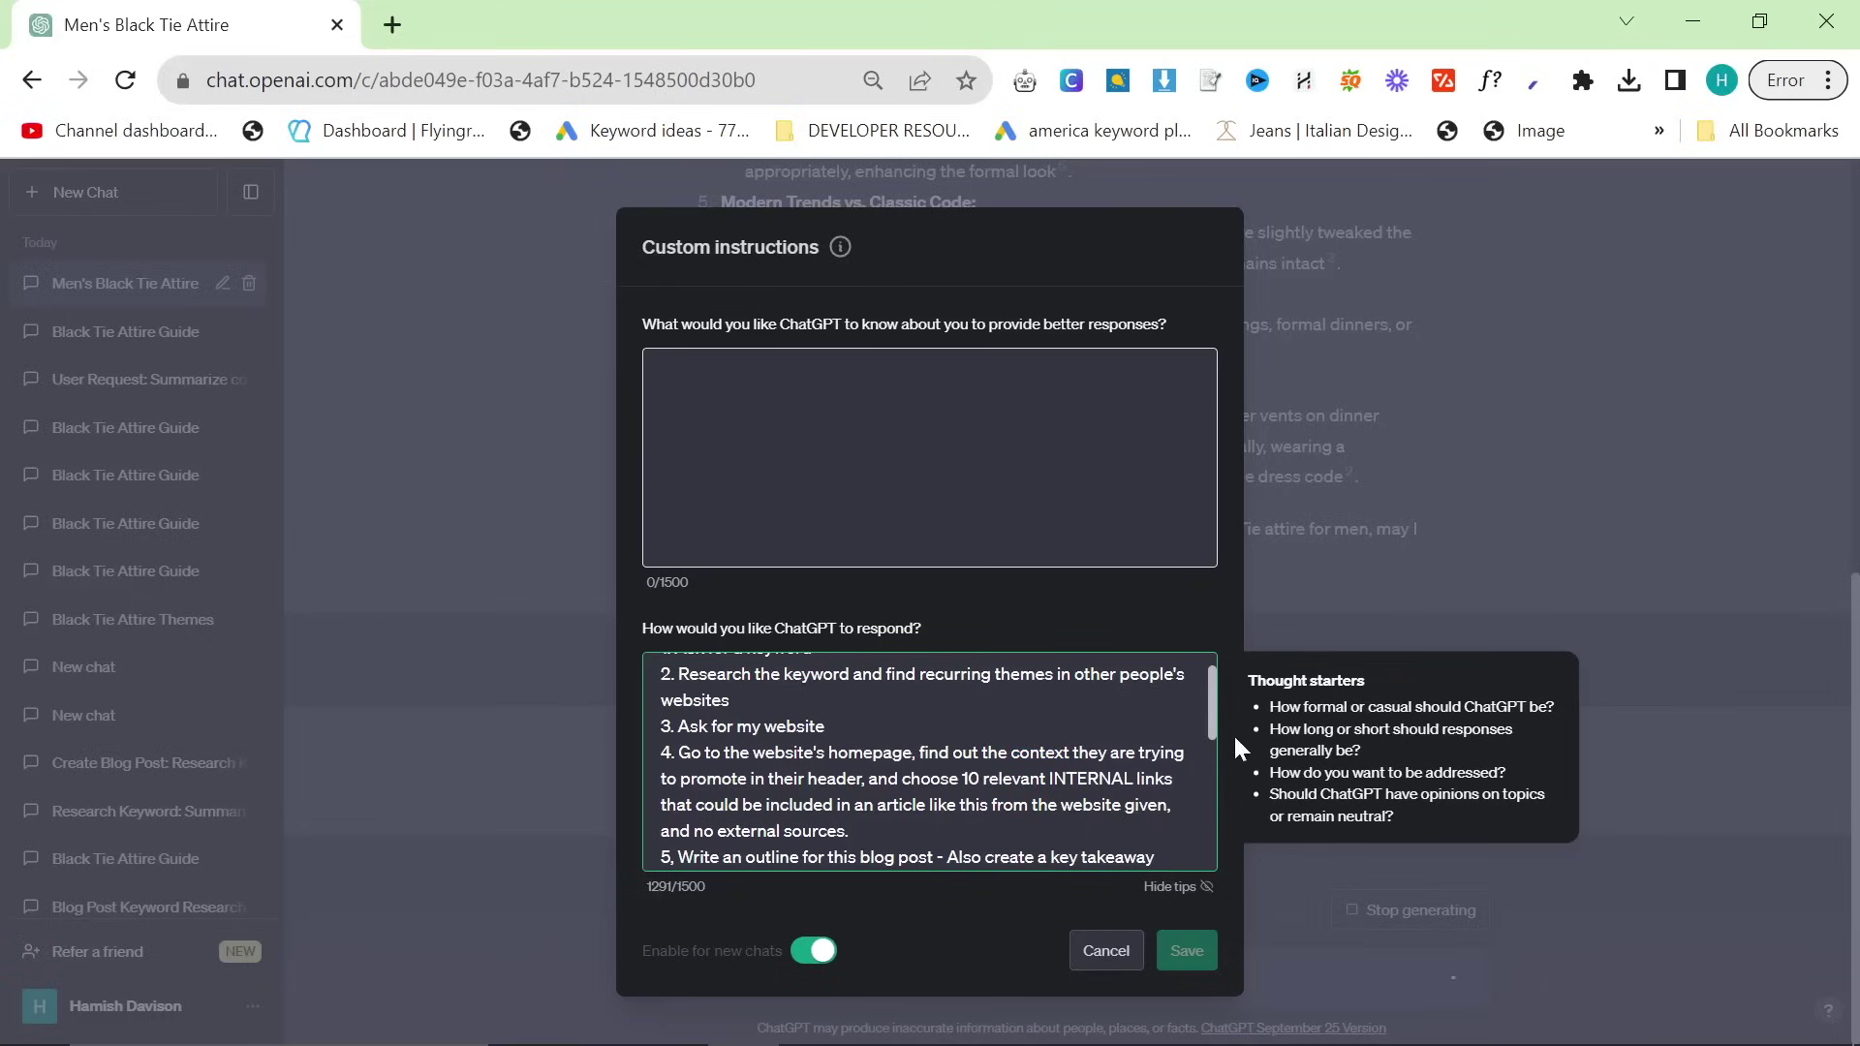
scroll(930, 762, "down", 1)
scroll(930, 762, "down", 1)
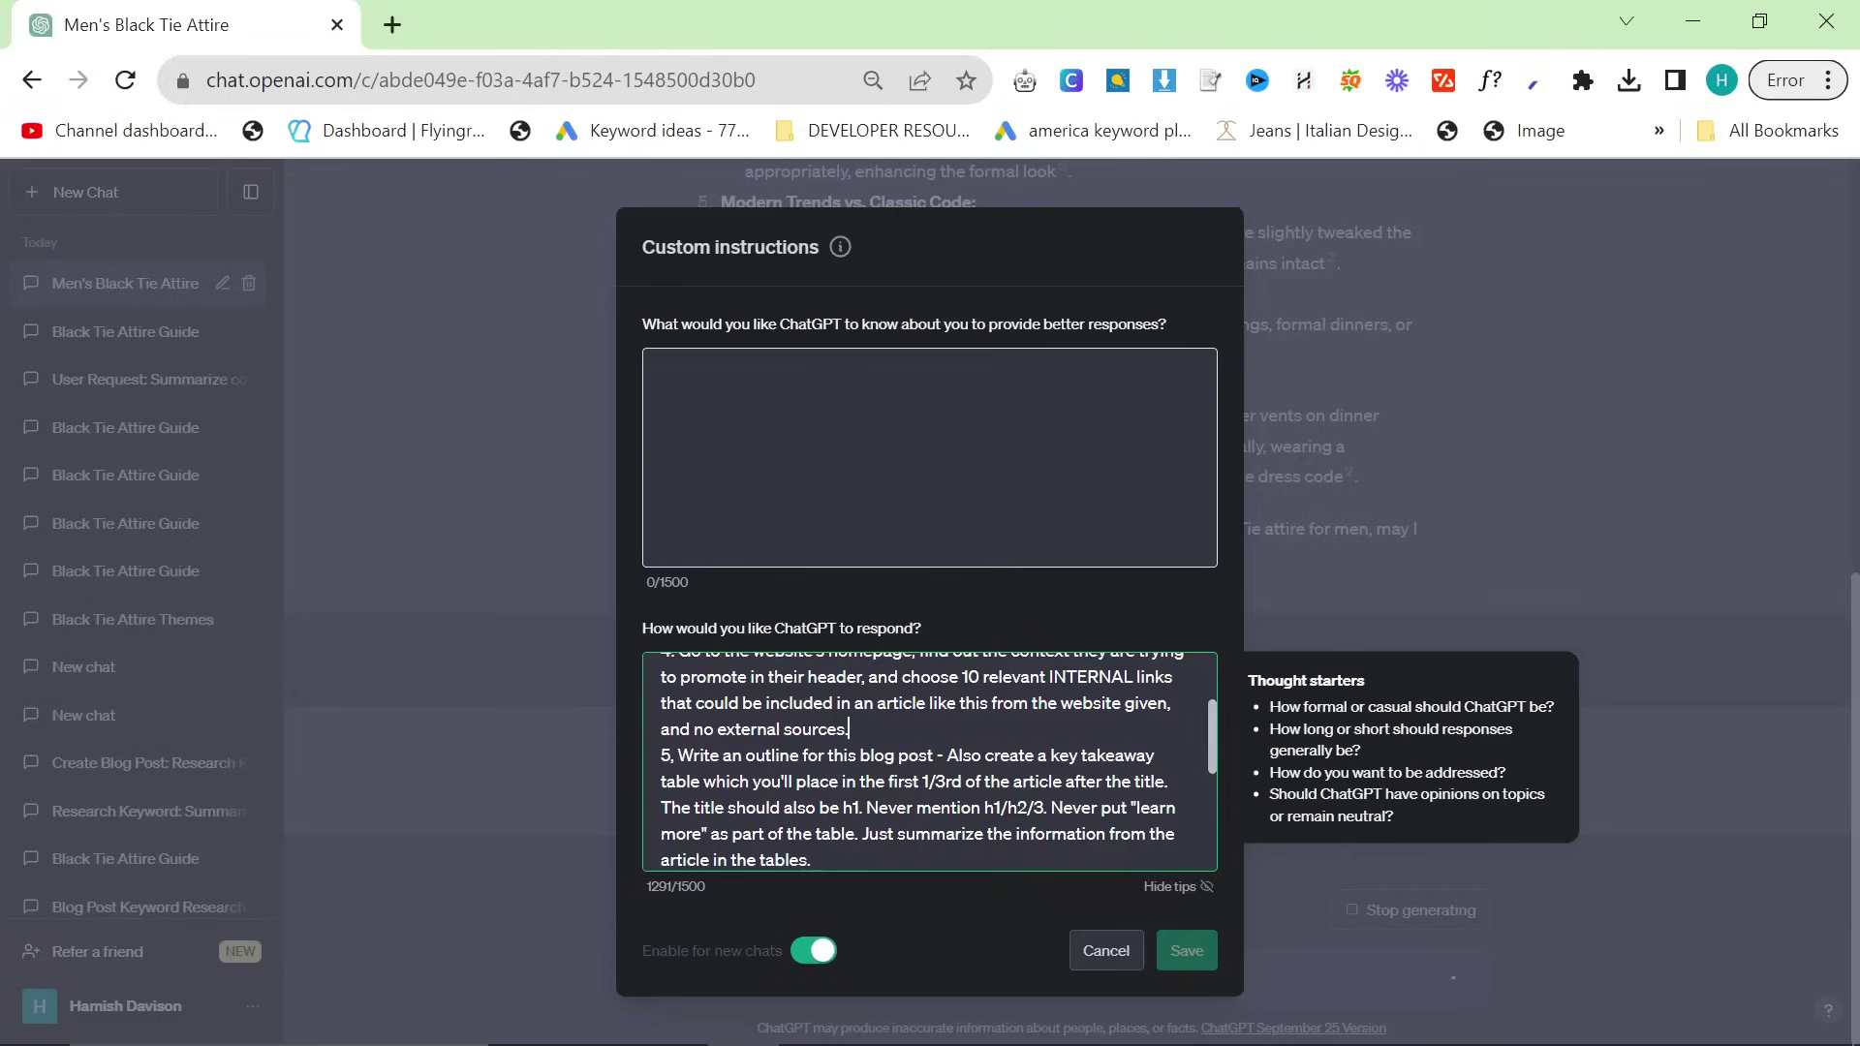
scroll(930, 761, "down", 3)
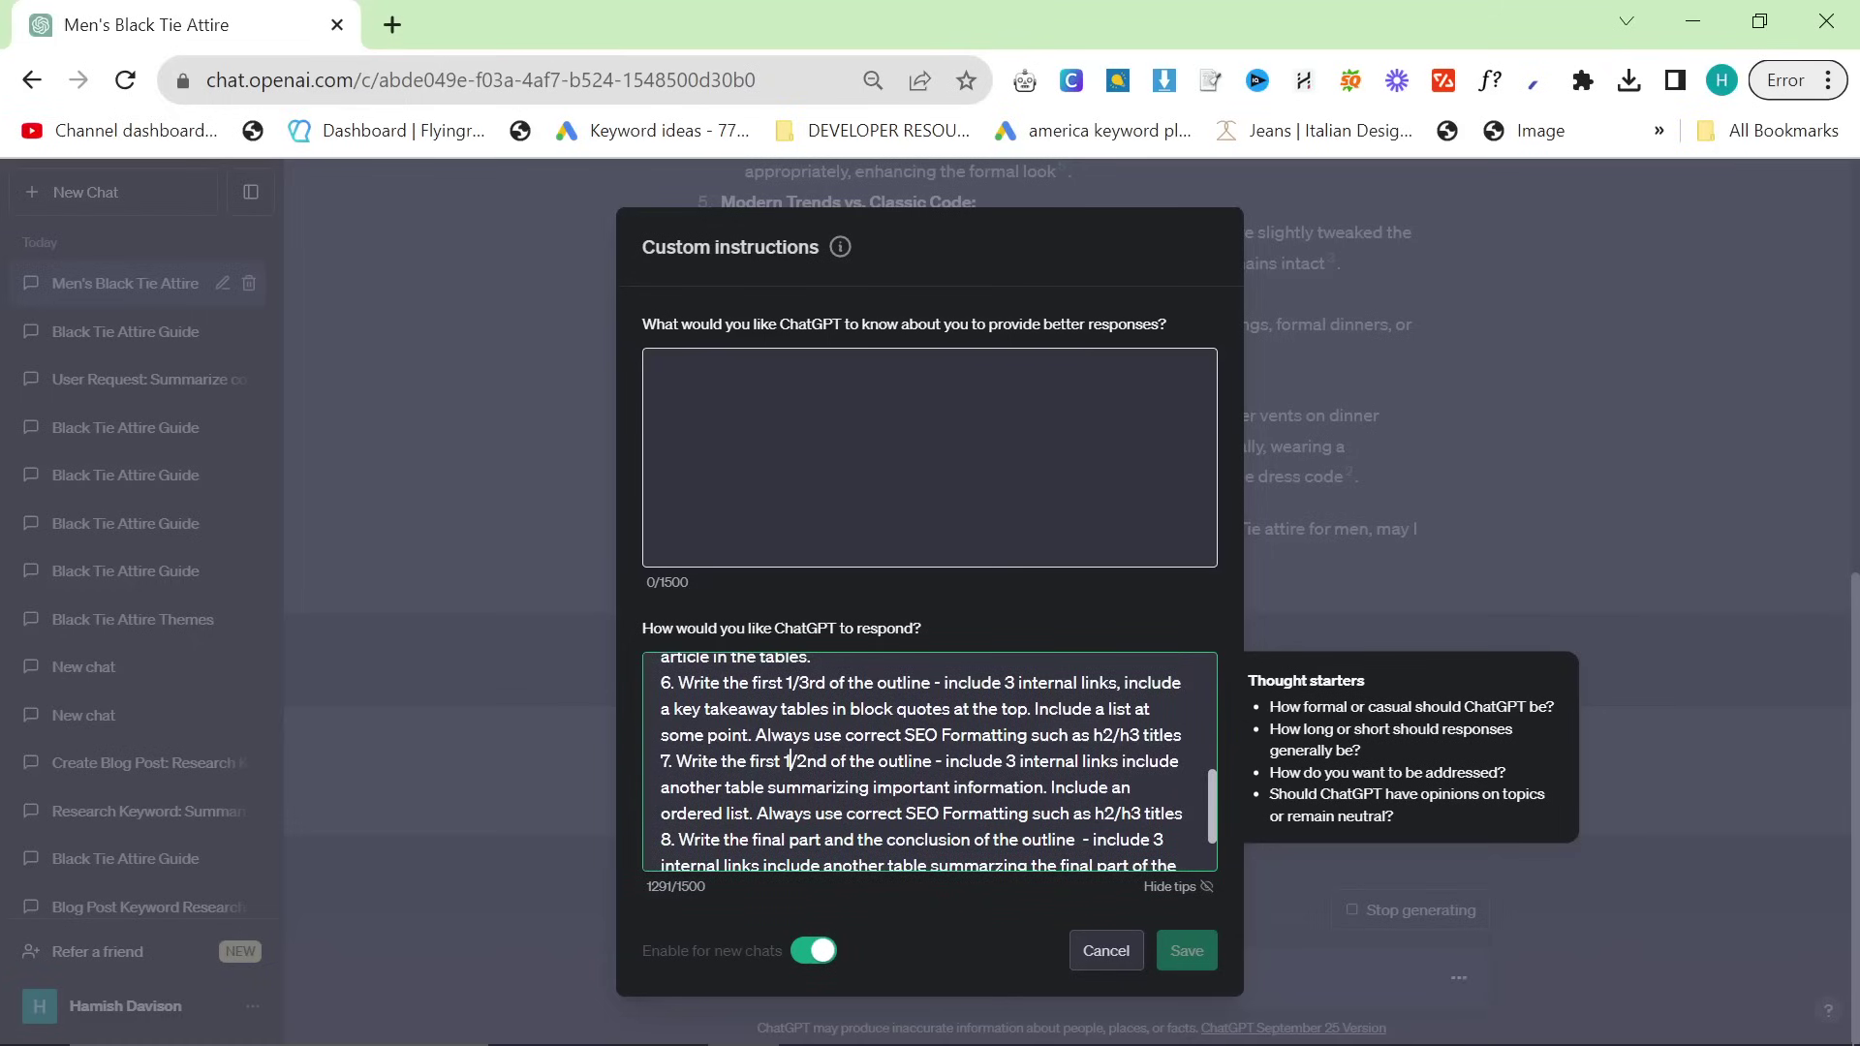
Step: Change point 7 from 'first 1/2nd' to 'first 2/3rd' of the outline
key("BackSpace")
type("2")
key("BackSpace")
type("3")
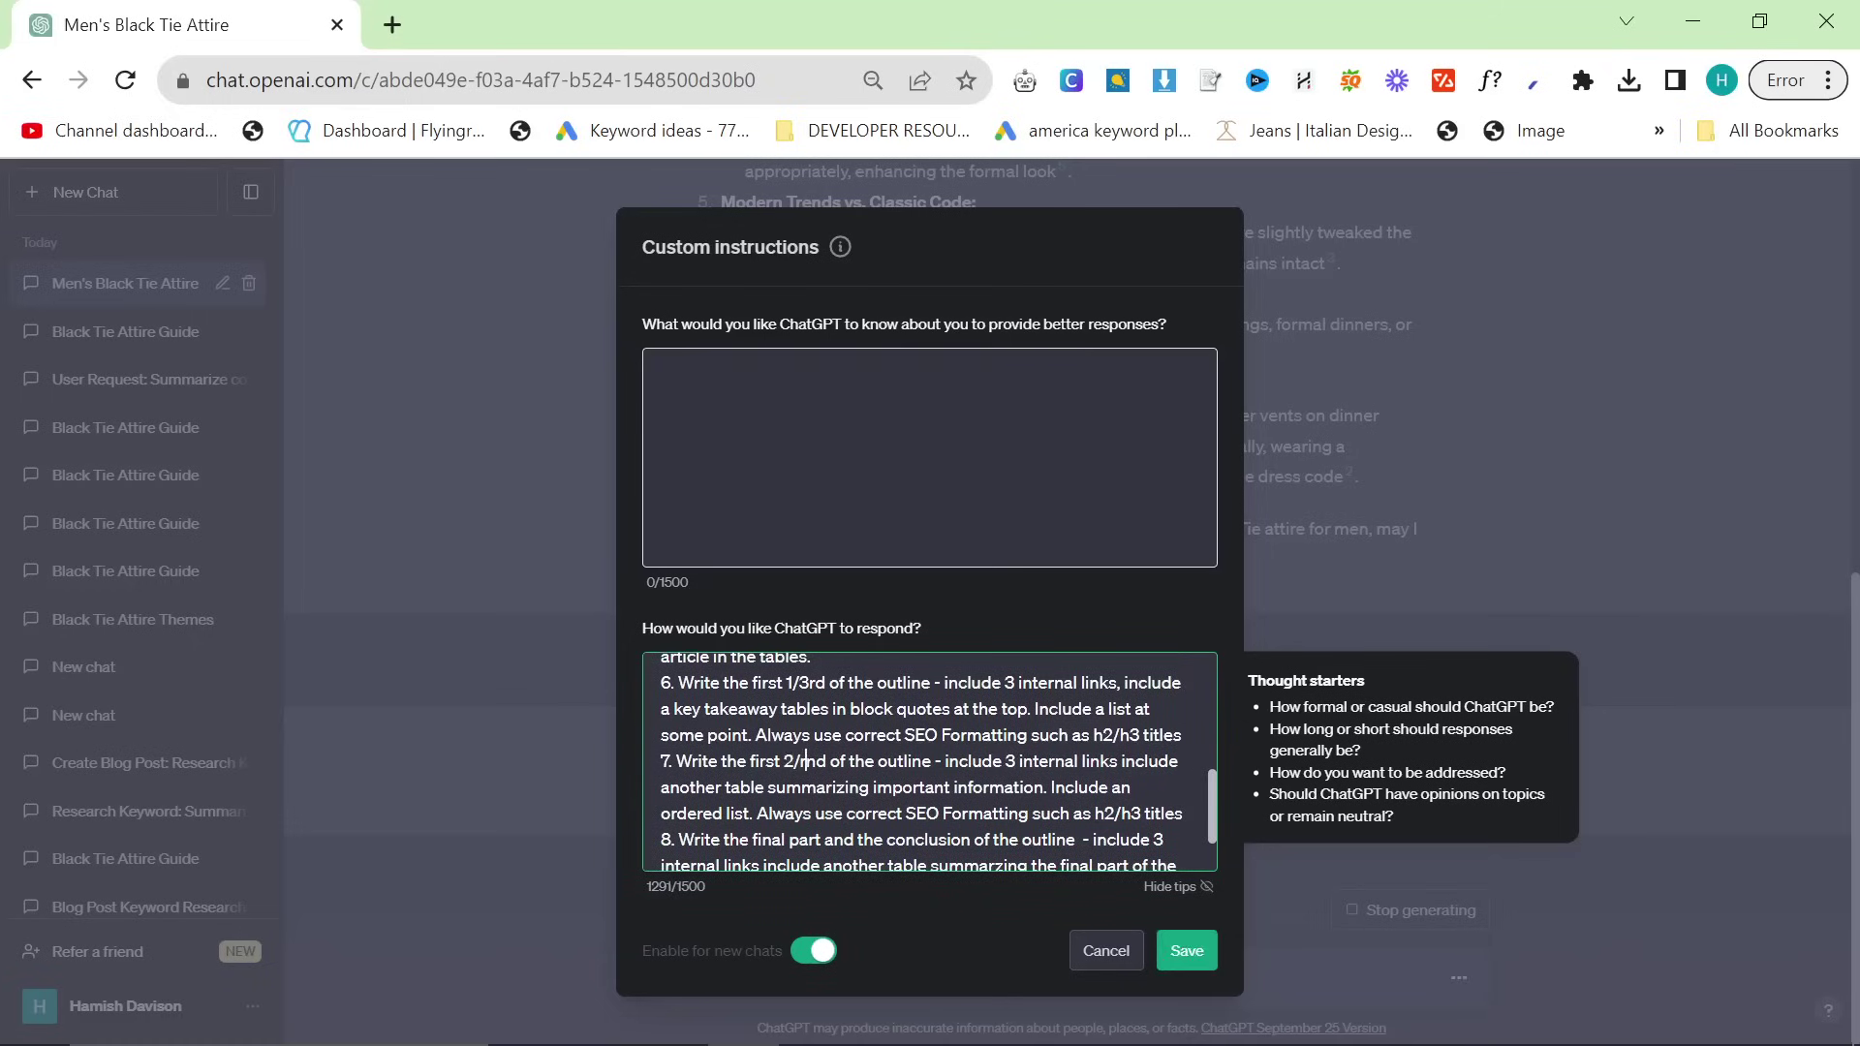
key("Right")
key("Right")
key("BackSpace")
key("BackSpace")
type("rd")
scroll(930, 761, "down", 1)
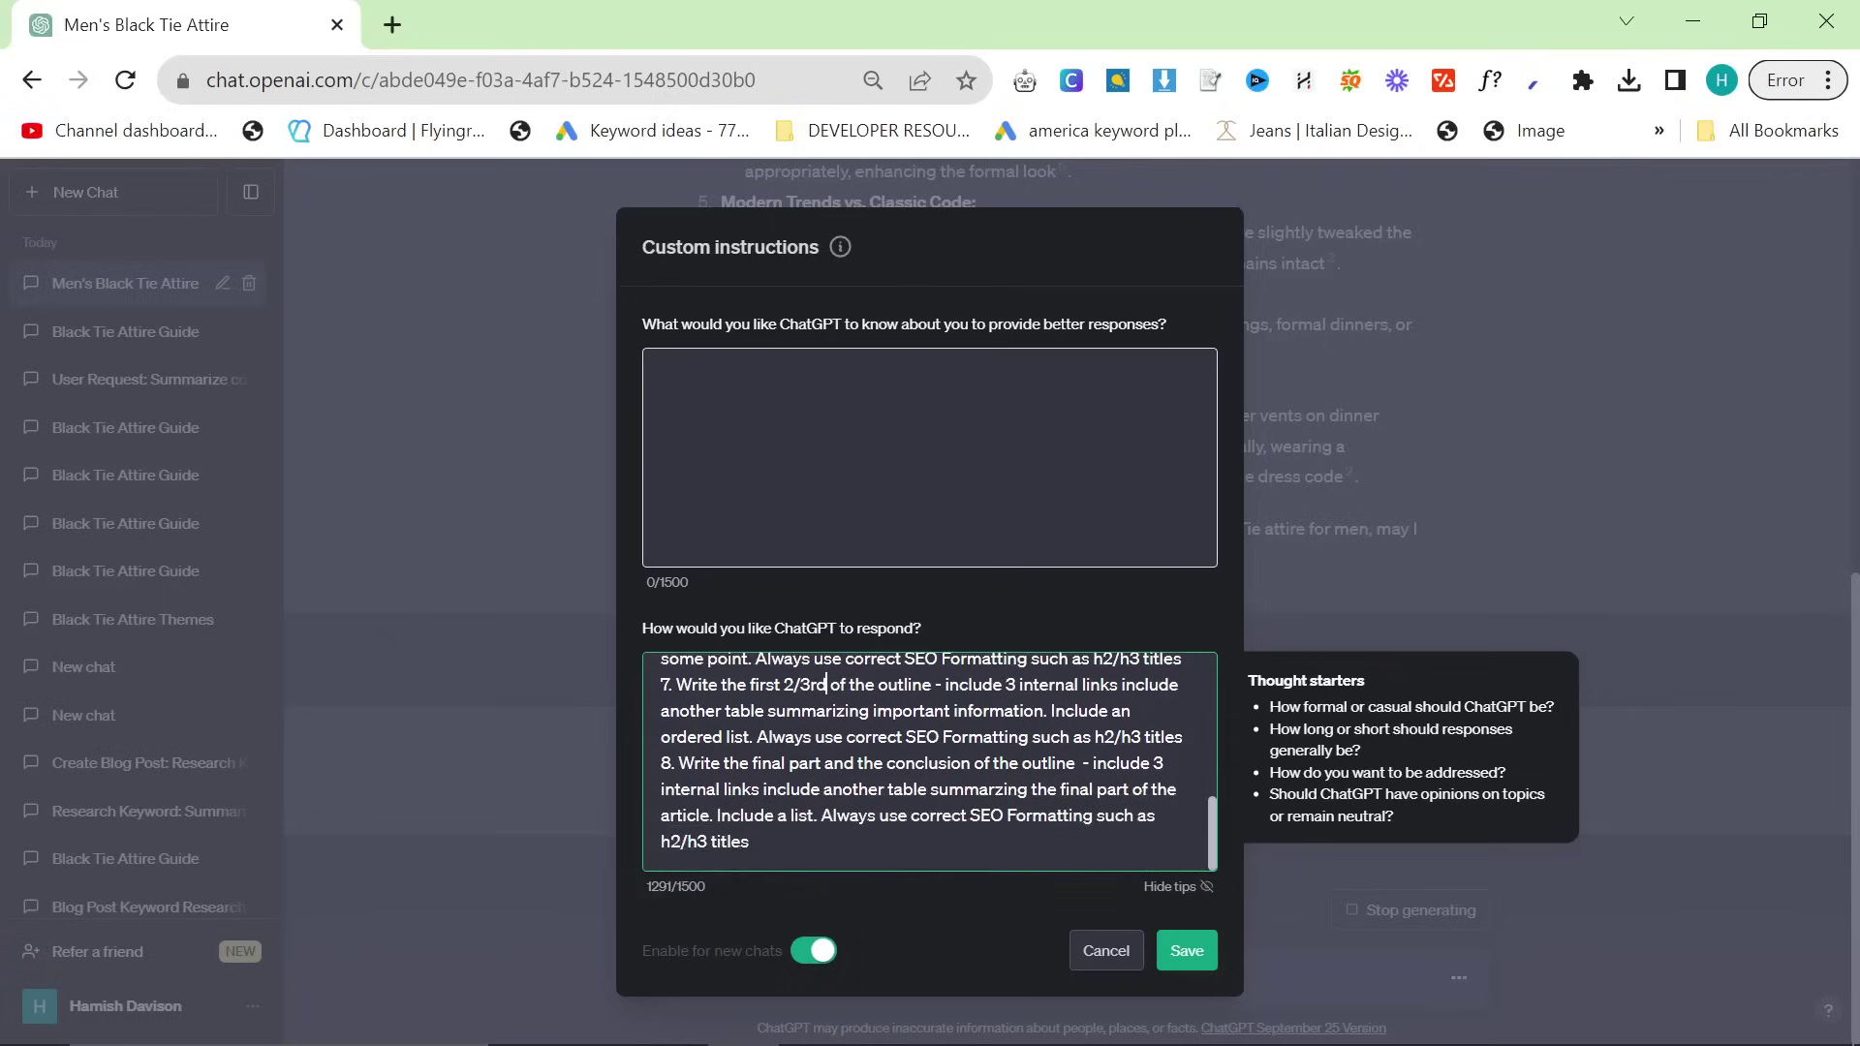
Step: Save the edited custom instructions and let the outline with takeaway table and links finish
left_click(1186, 949)
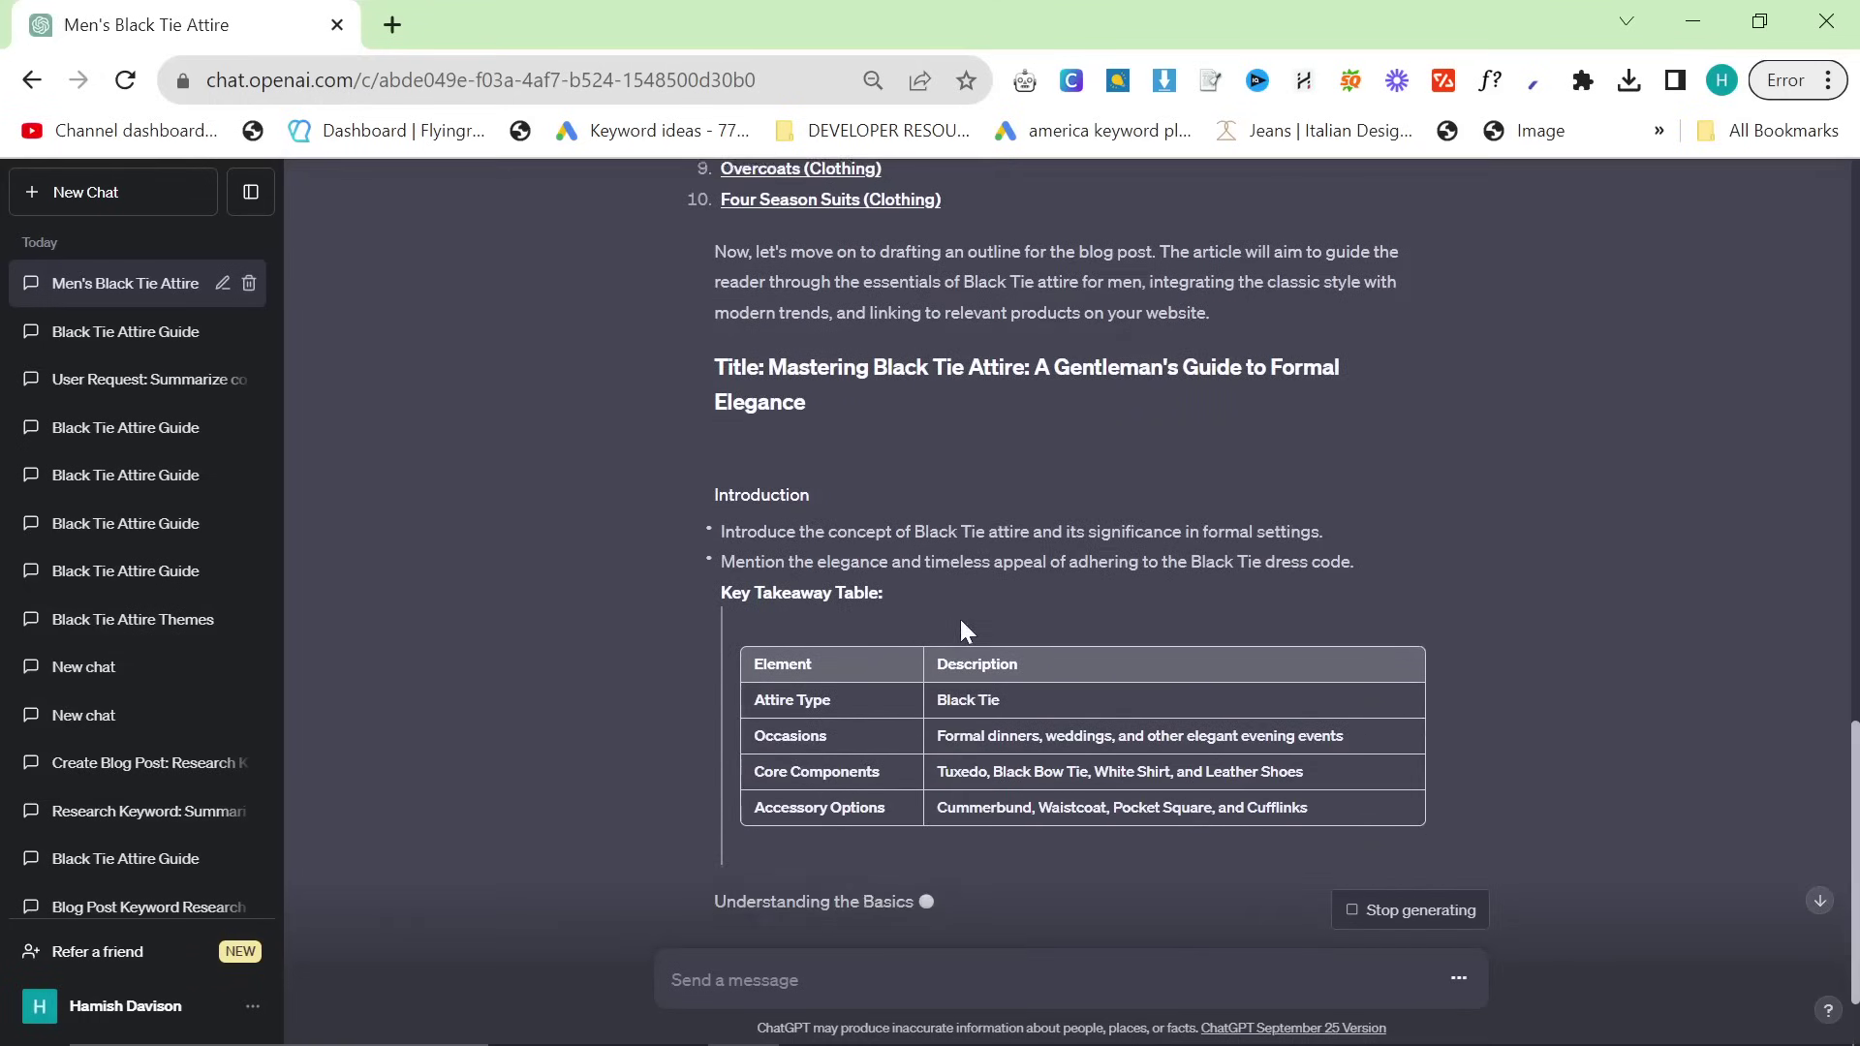
scroll(962, 630, "down", 2)
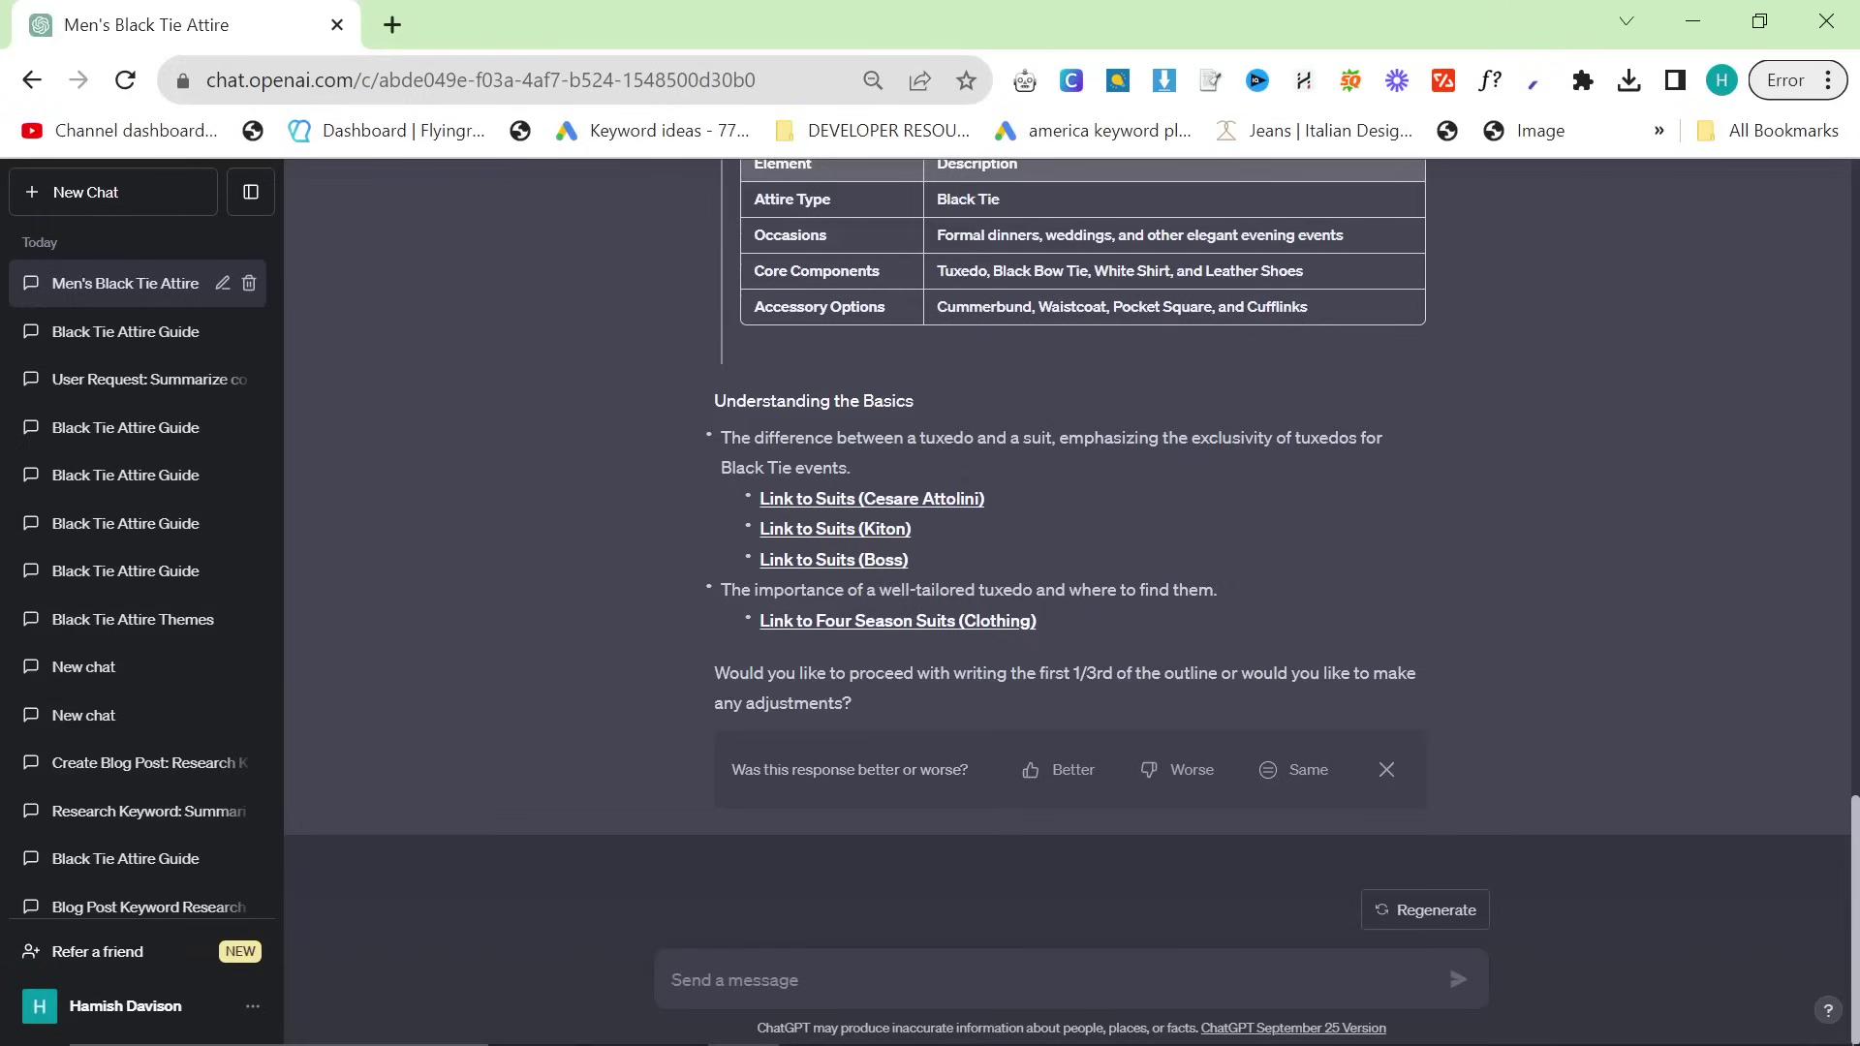
Step: Reply 'Proceed' to get the introduction, takeaway table and linked tuxedo sections written
type("Proceed")
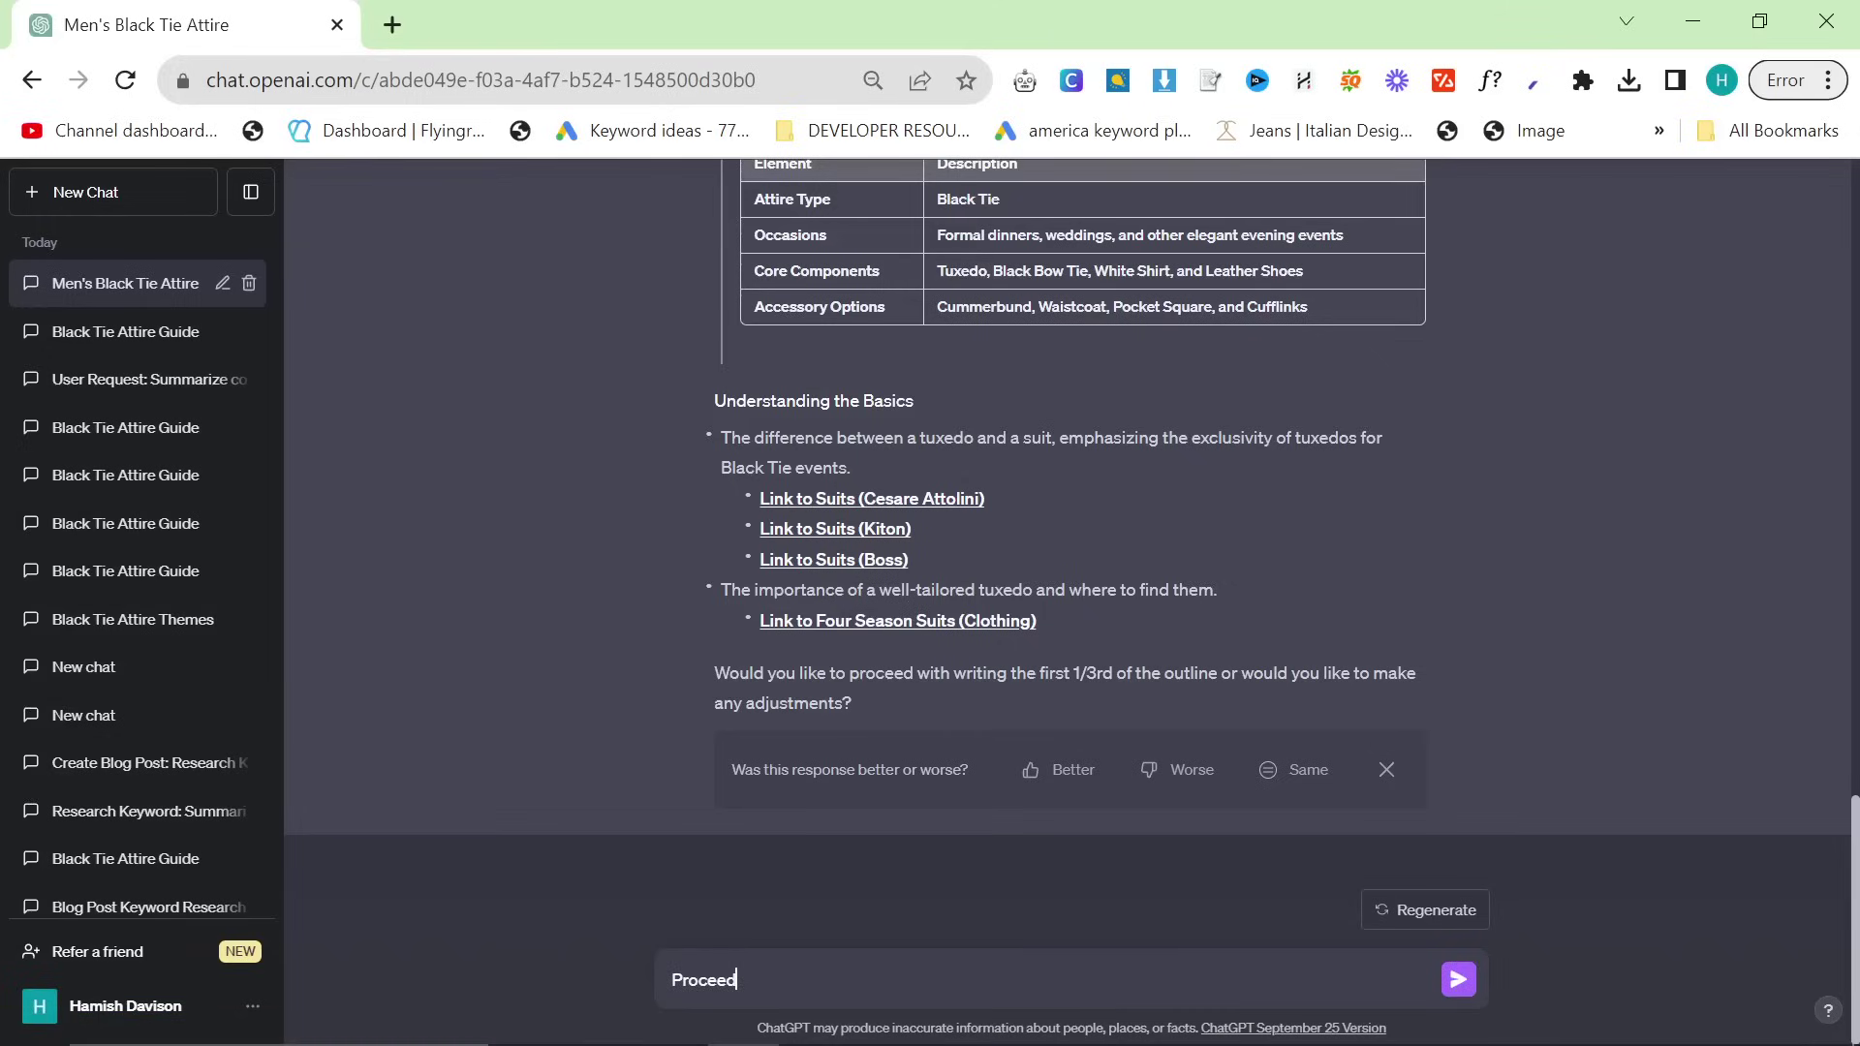
key("Return")
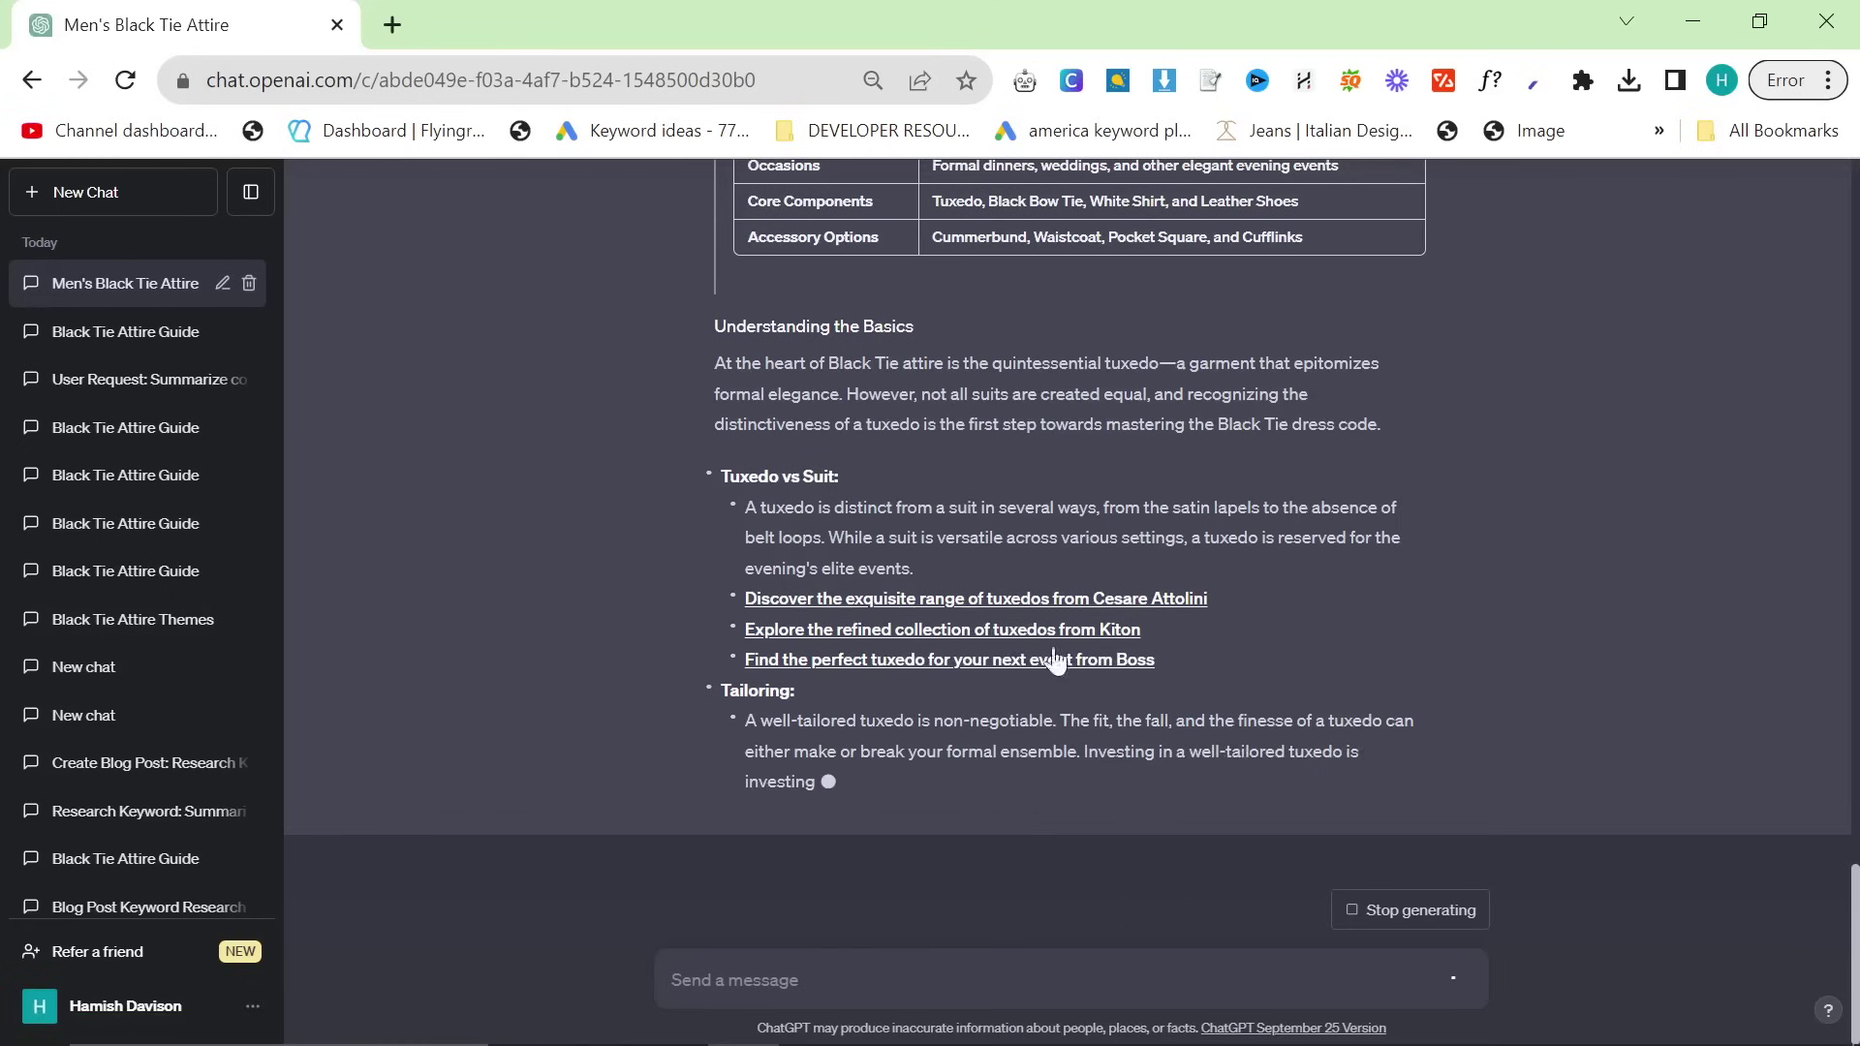
scroll(1156, 920, "up", 4)
scroll(1021, 783, "down", 5)
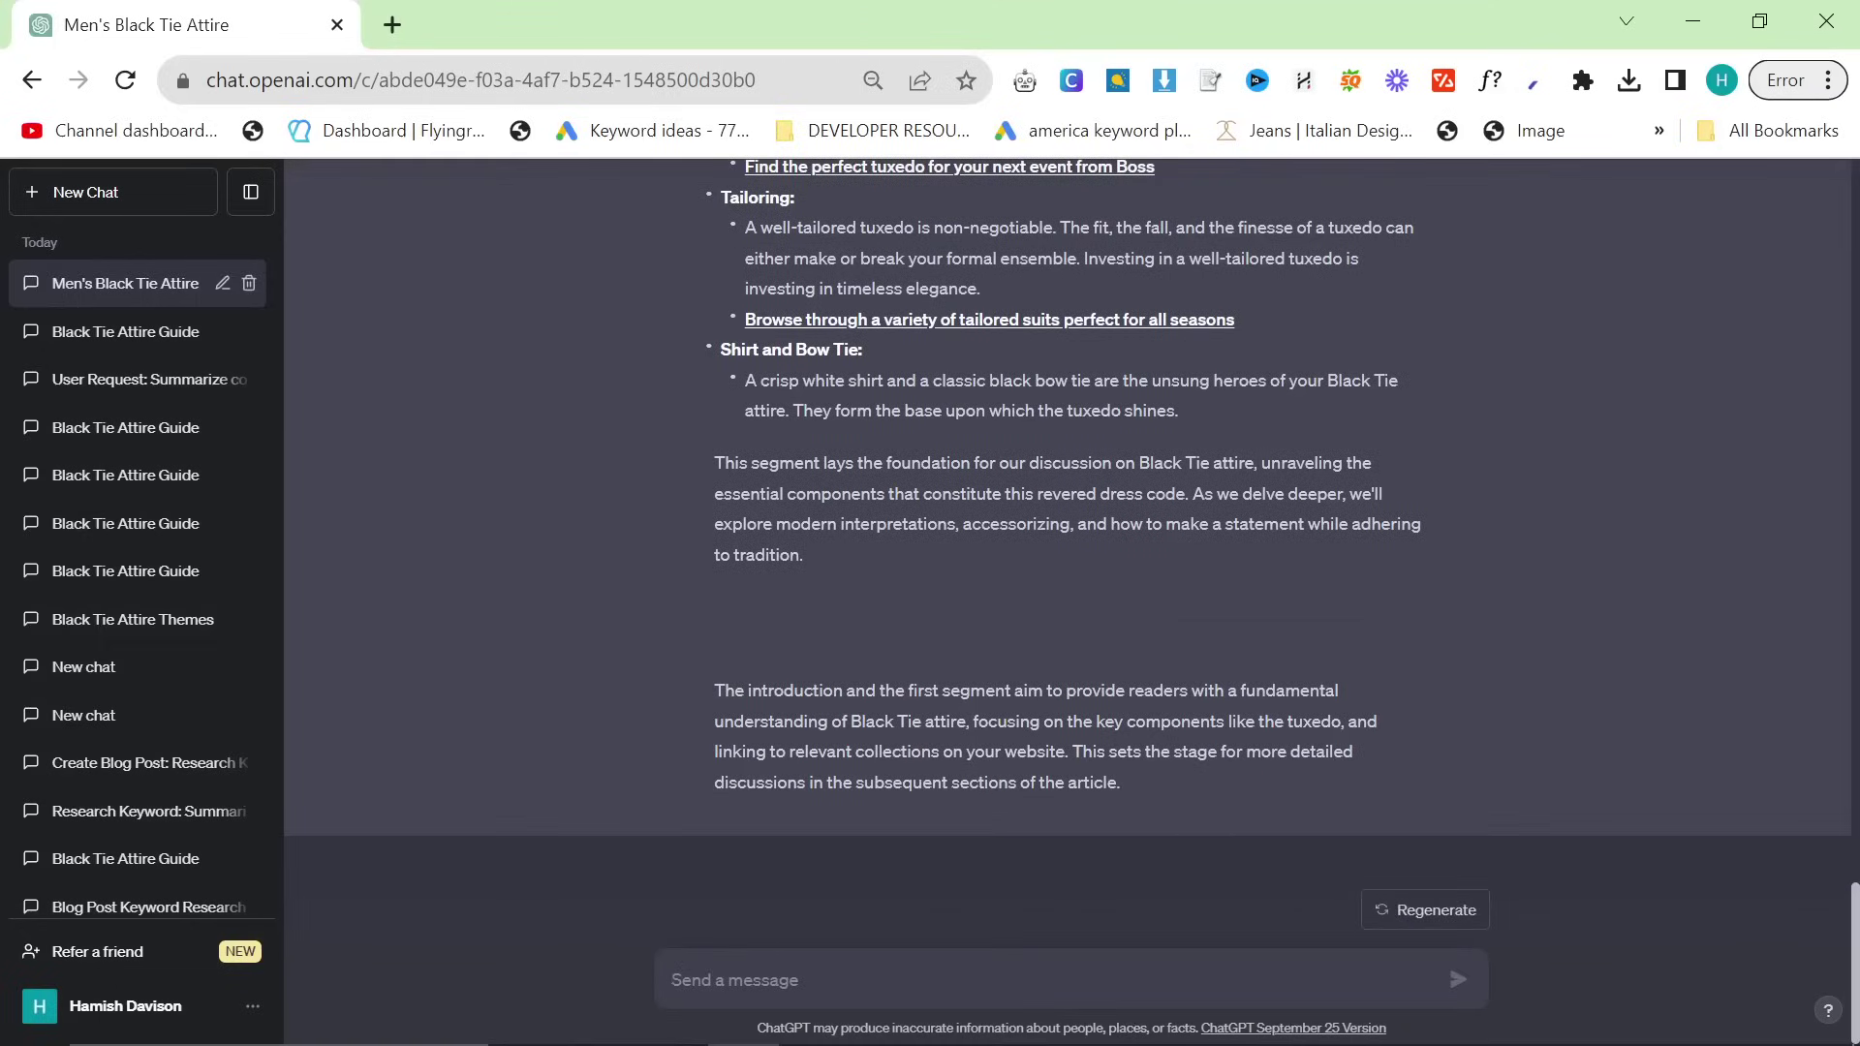
Step: Send 'Continue' for the next part, then copy the finished first article segment
type("Continue")
key("Return")
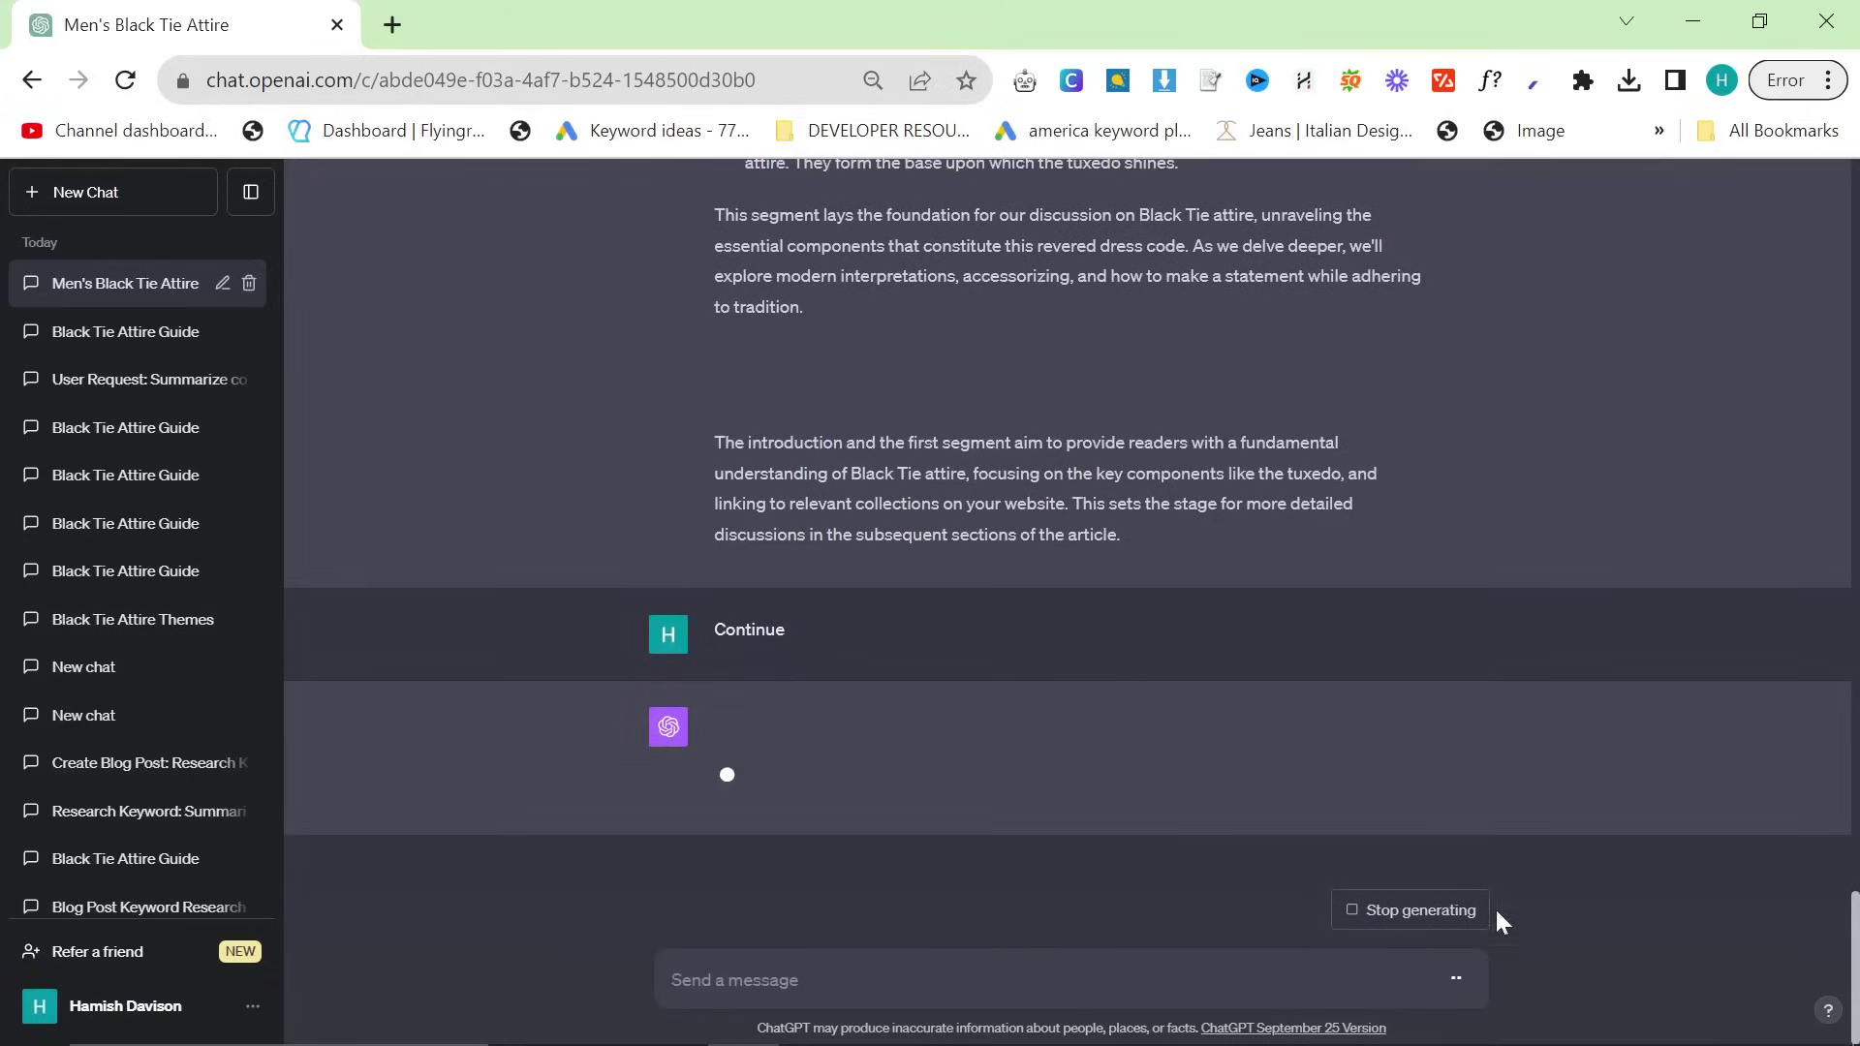
scroll(1066, 688, "up", 10)
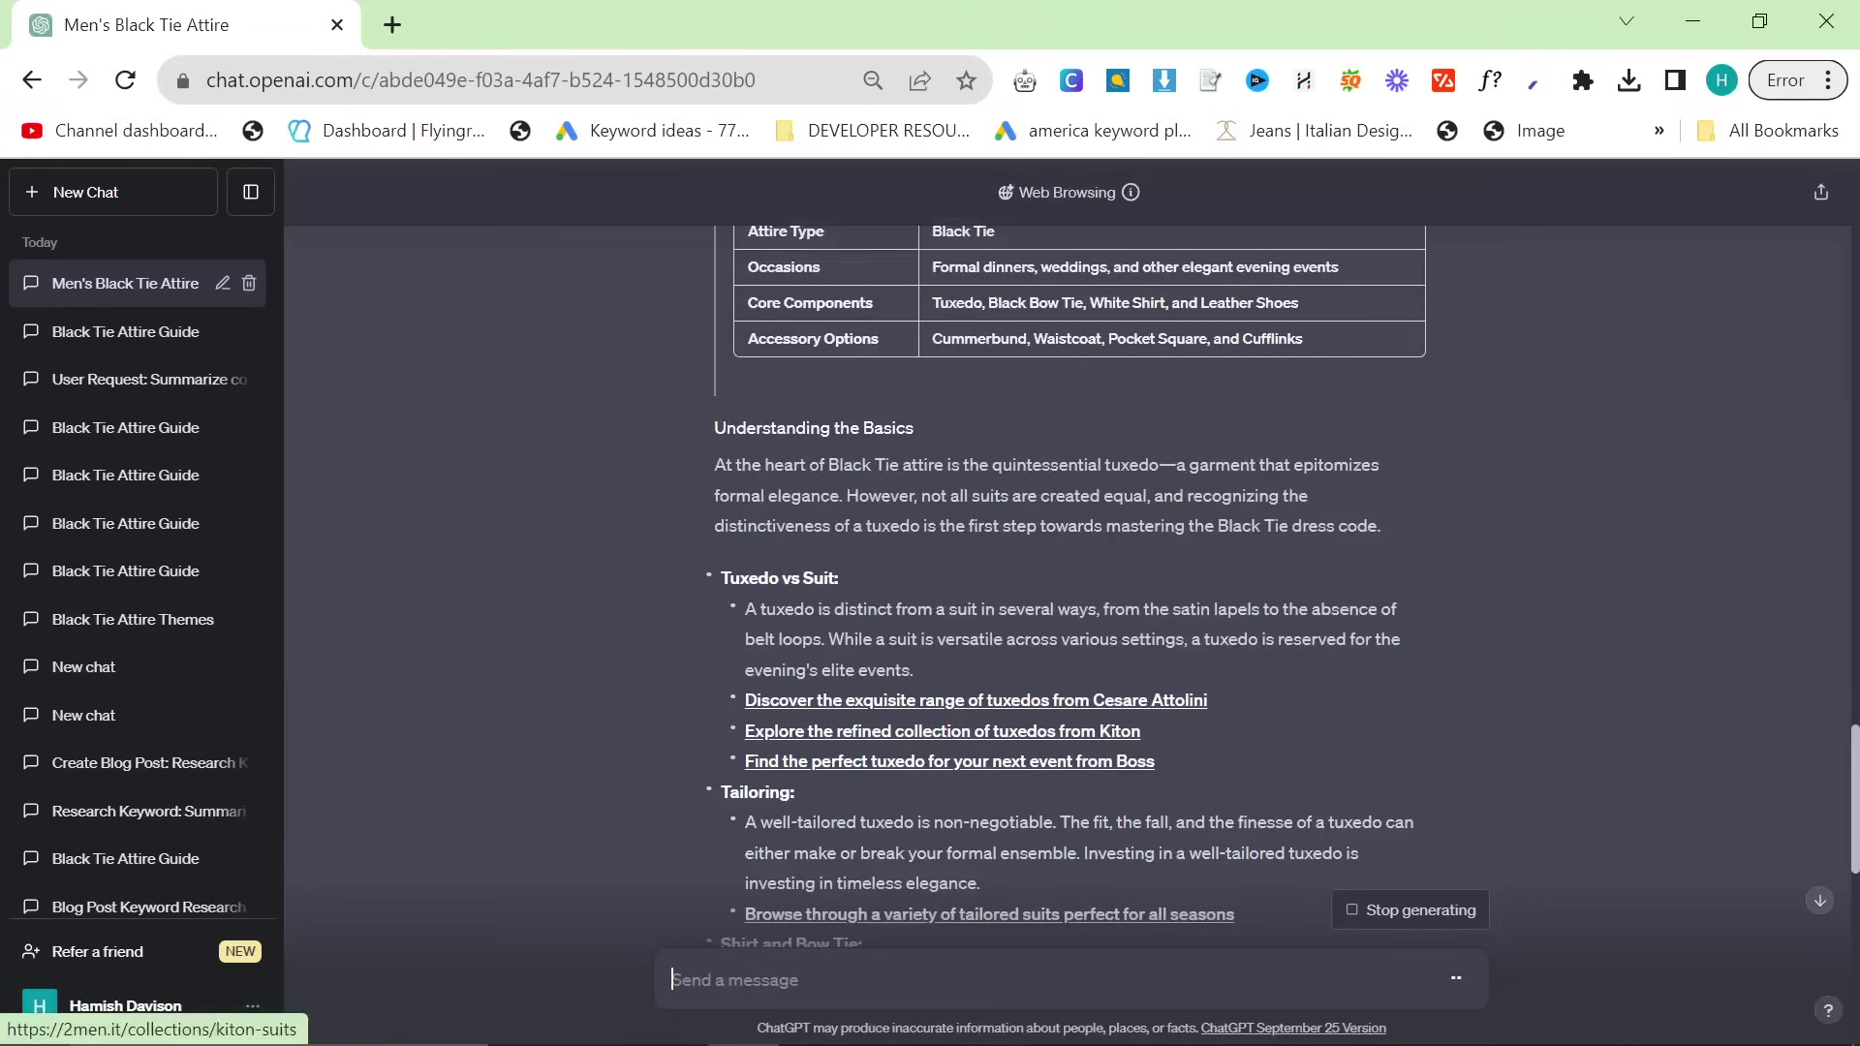
scroll(1168, 683, "up", 8)
scroll(1263, 700, "down", 2)
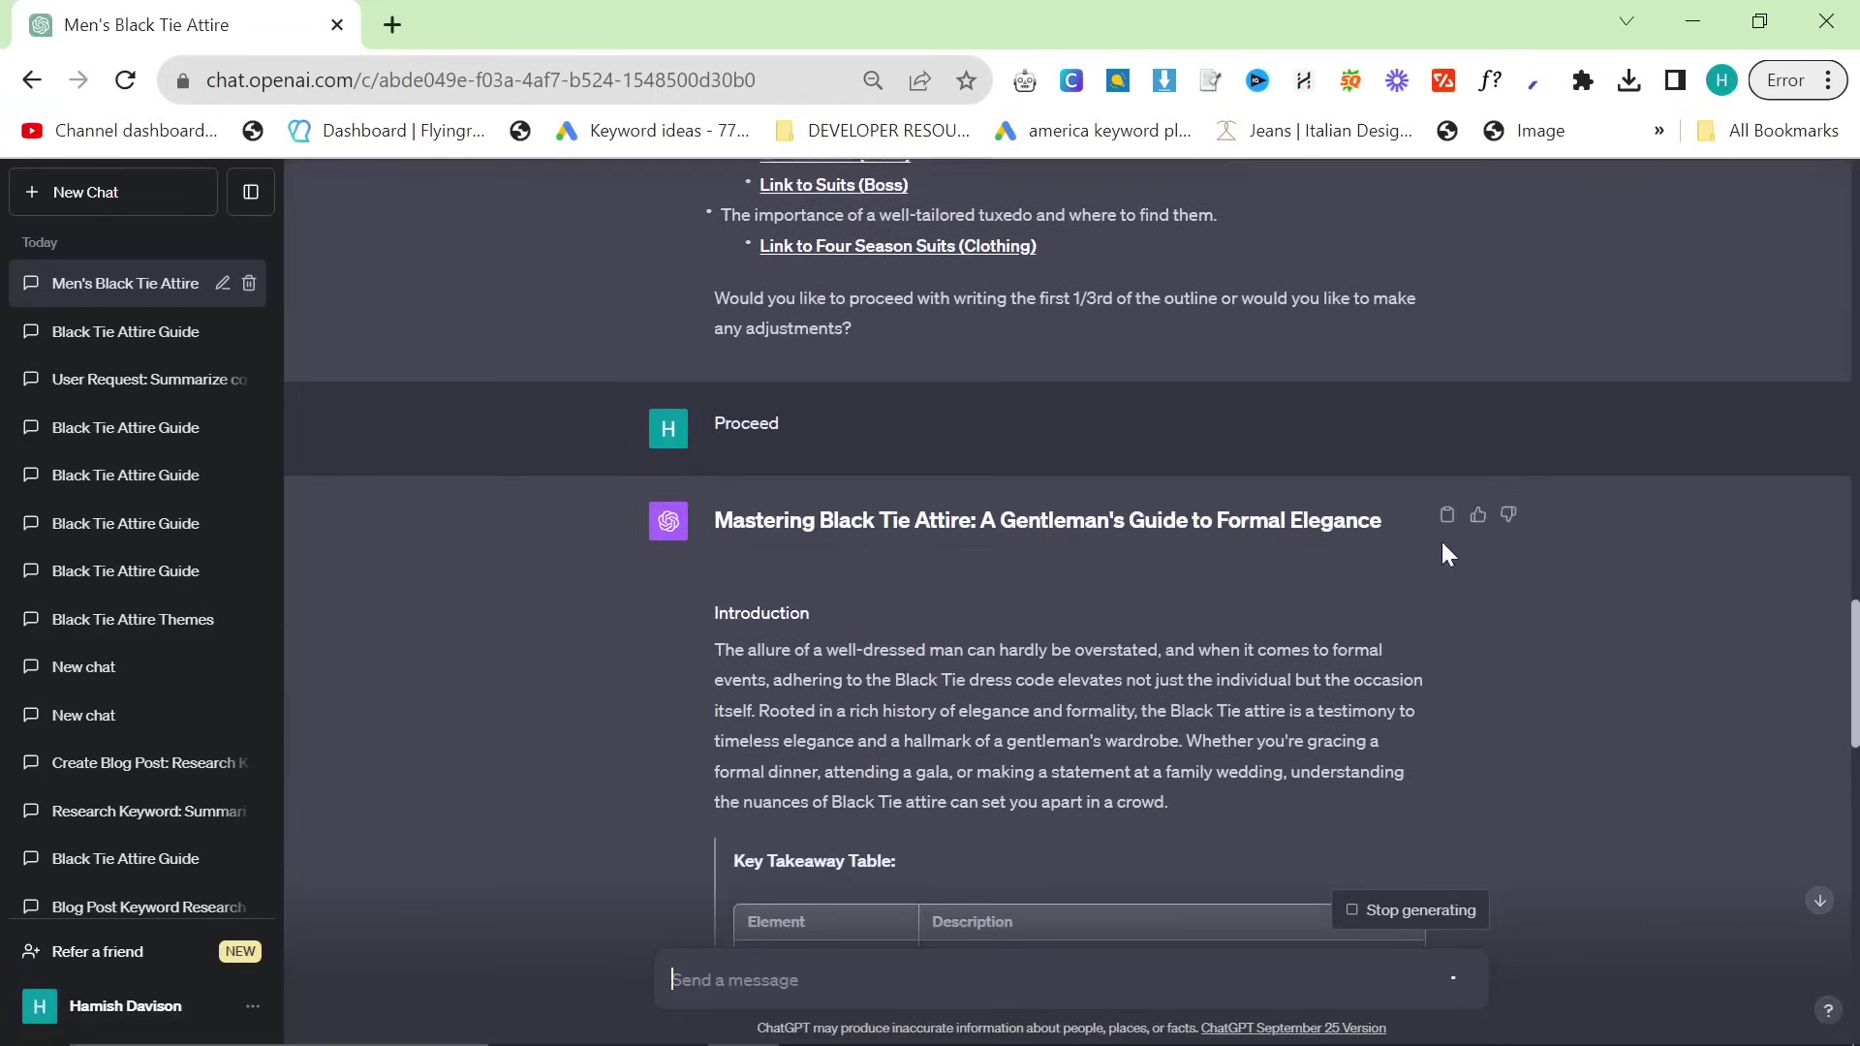
left_click(1447, 516)
scroll(1098, 624, "down", 3)
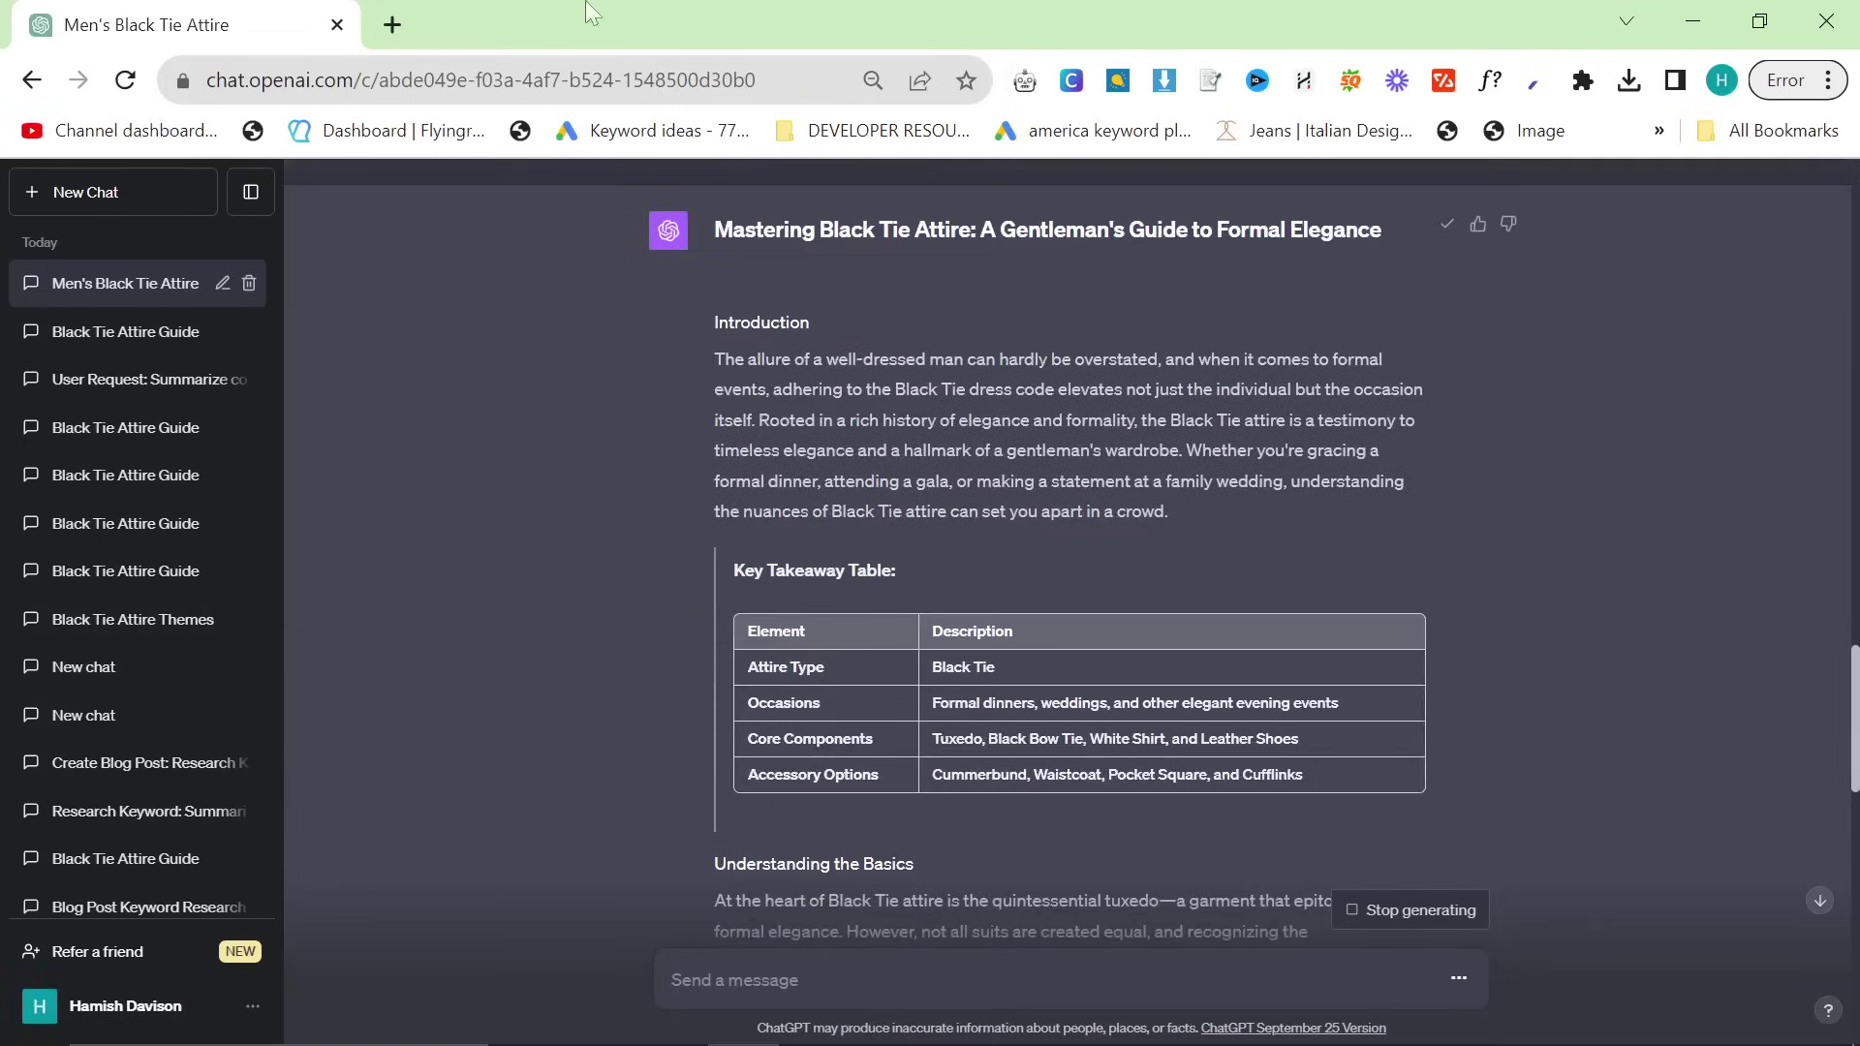
Step: Paste the article Markdown into markdowntohtml.com and delete ChatGPT's trailing closing note
left_click(393, 25)
type("markdowntohtml.com")
key("Return")
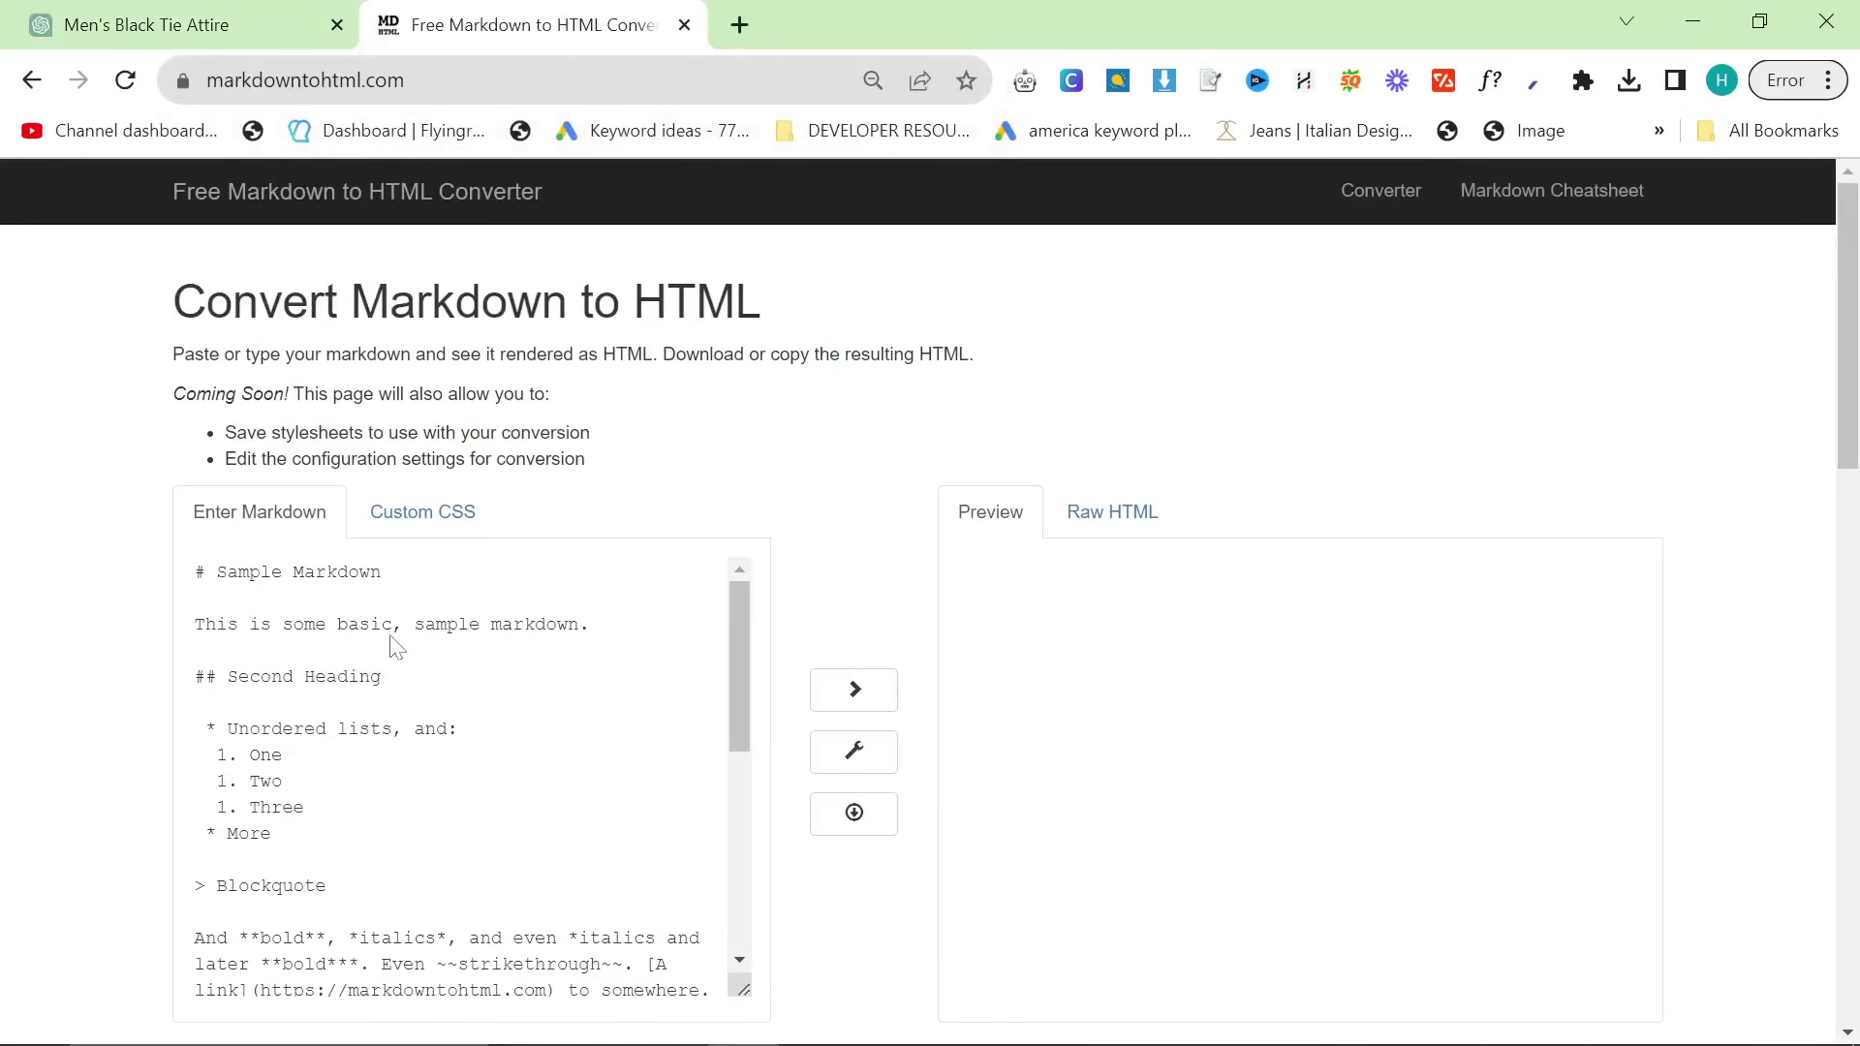
left_click(394, 643)
key("ctrl+a")
key("ctrl+v")
scroll(465, 775, "down", 5)
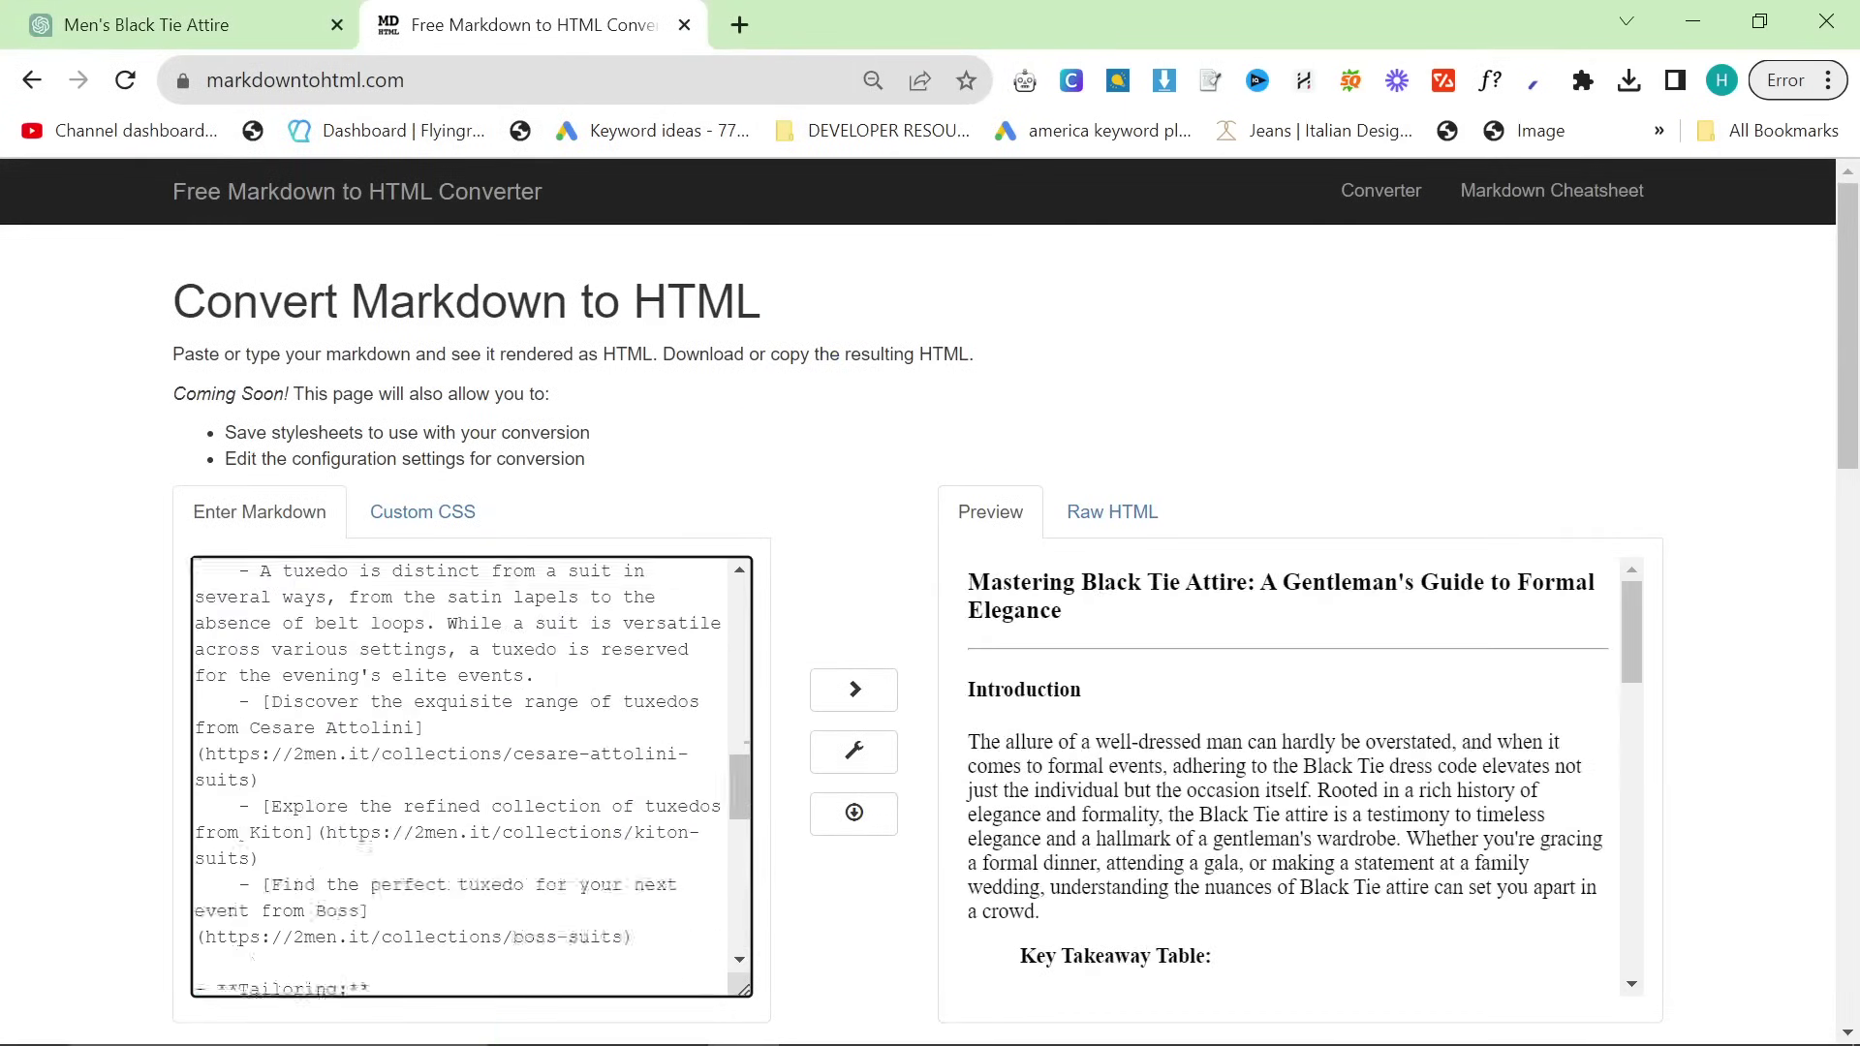
left_click_drag(196, 745, 896, 1038)
key("BackSpace")
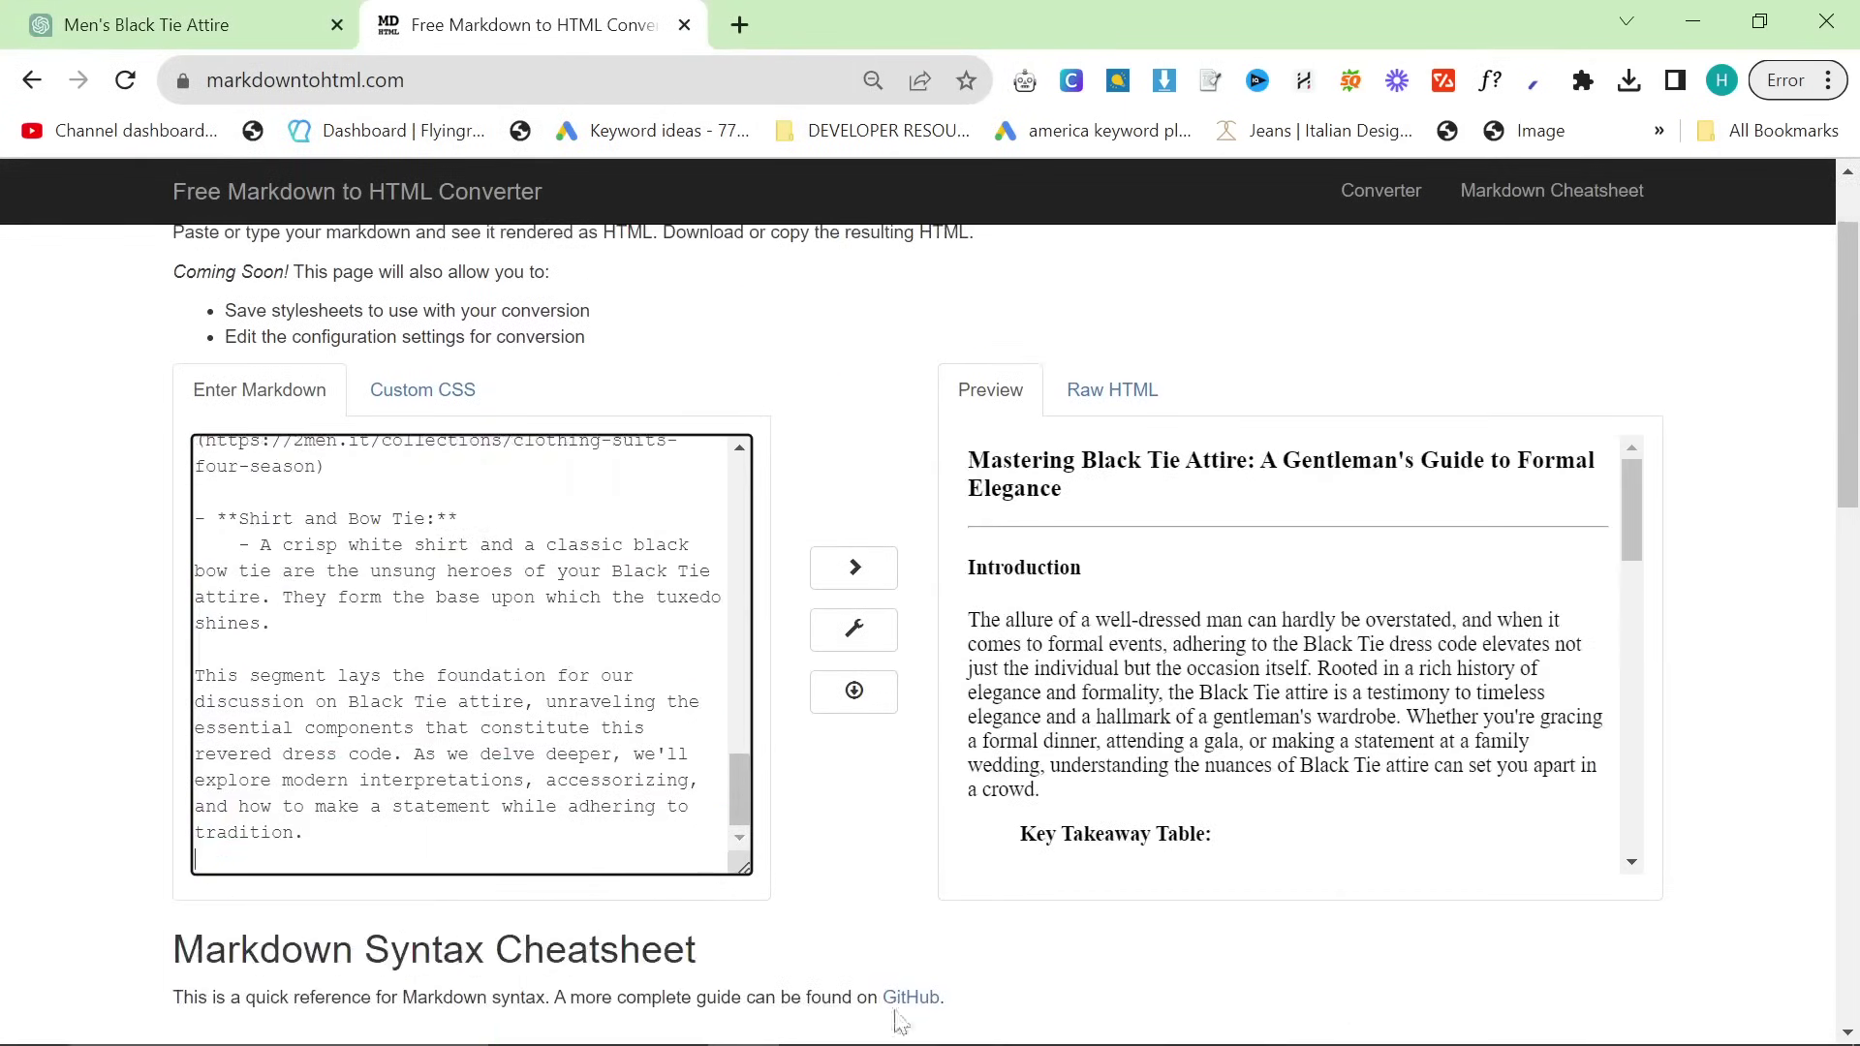
scroll(465, 726, "up", 15)
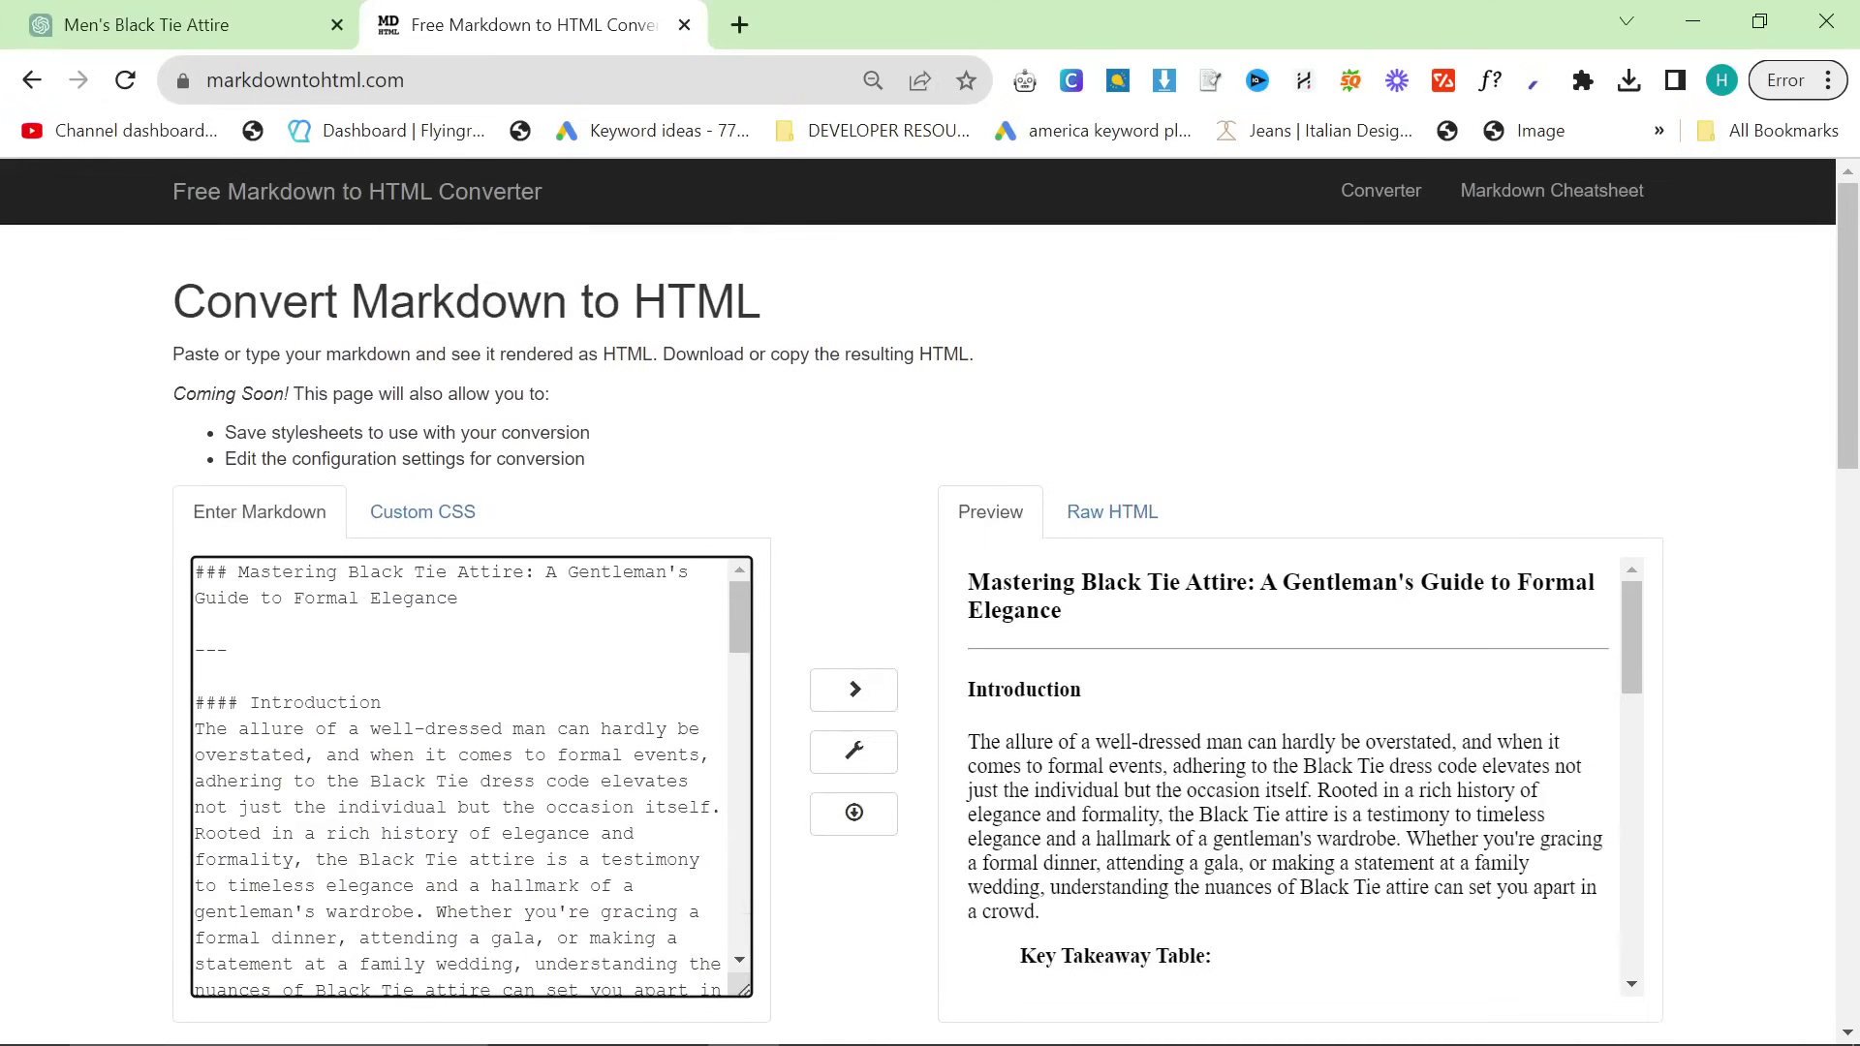
Step: Make the title an H1 and Introduction and Understanding the Basics H2 headings
left_click_drag(227, 572, 206, 571)
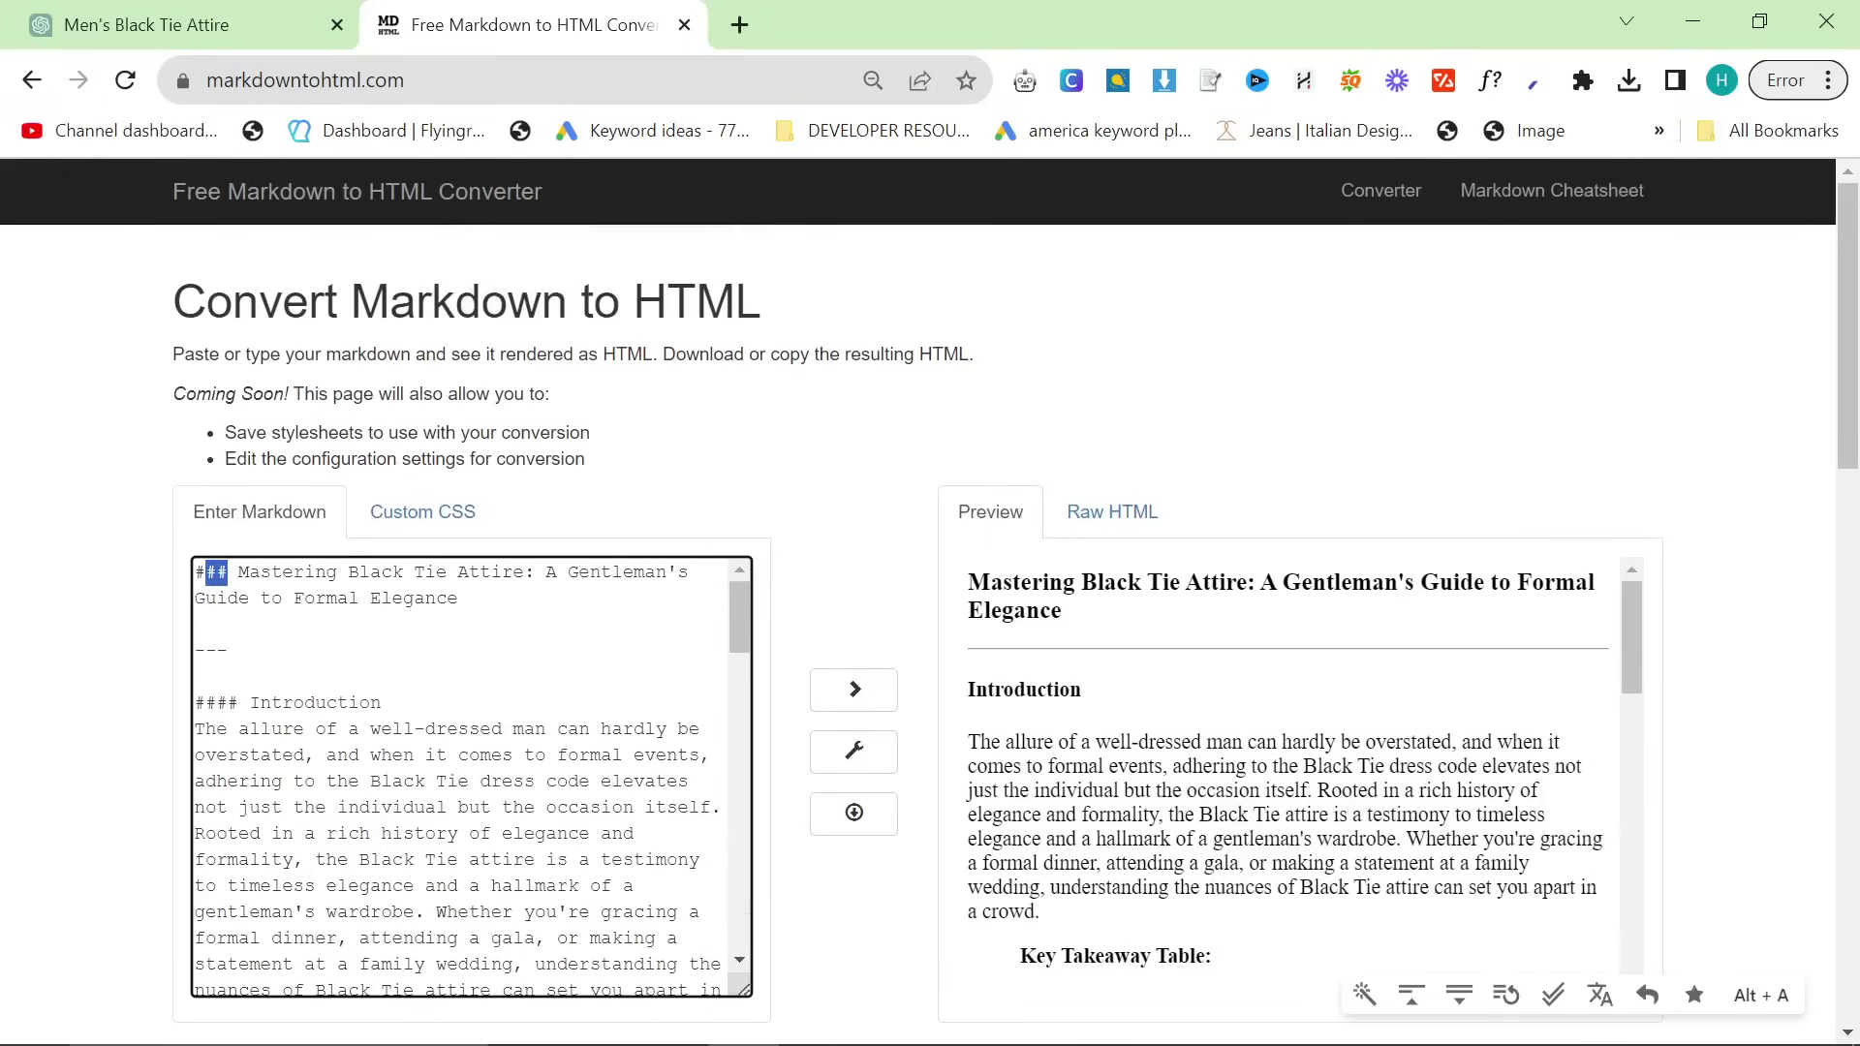
key("BackSpace")
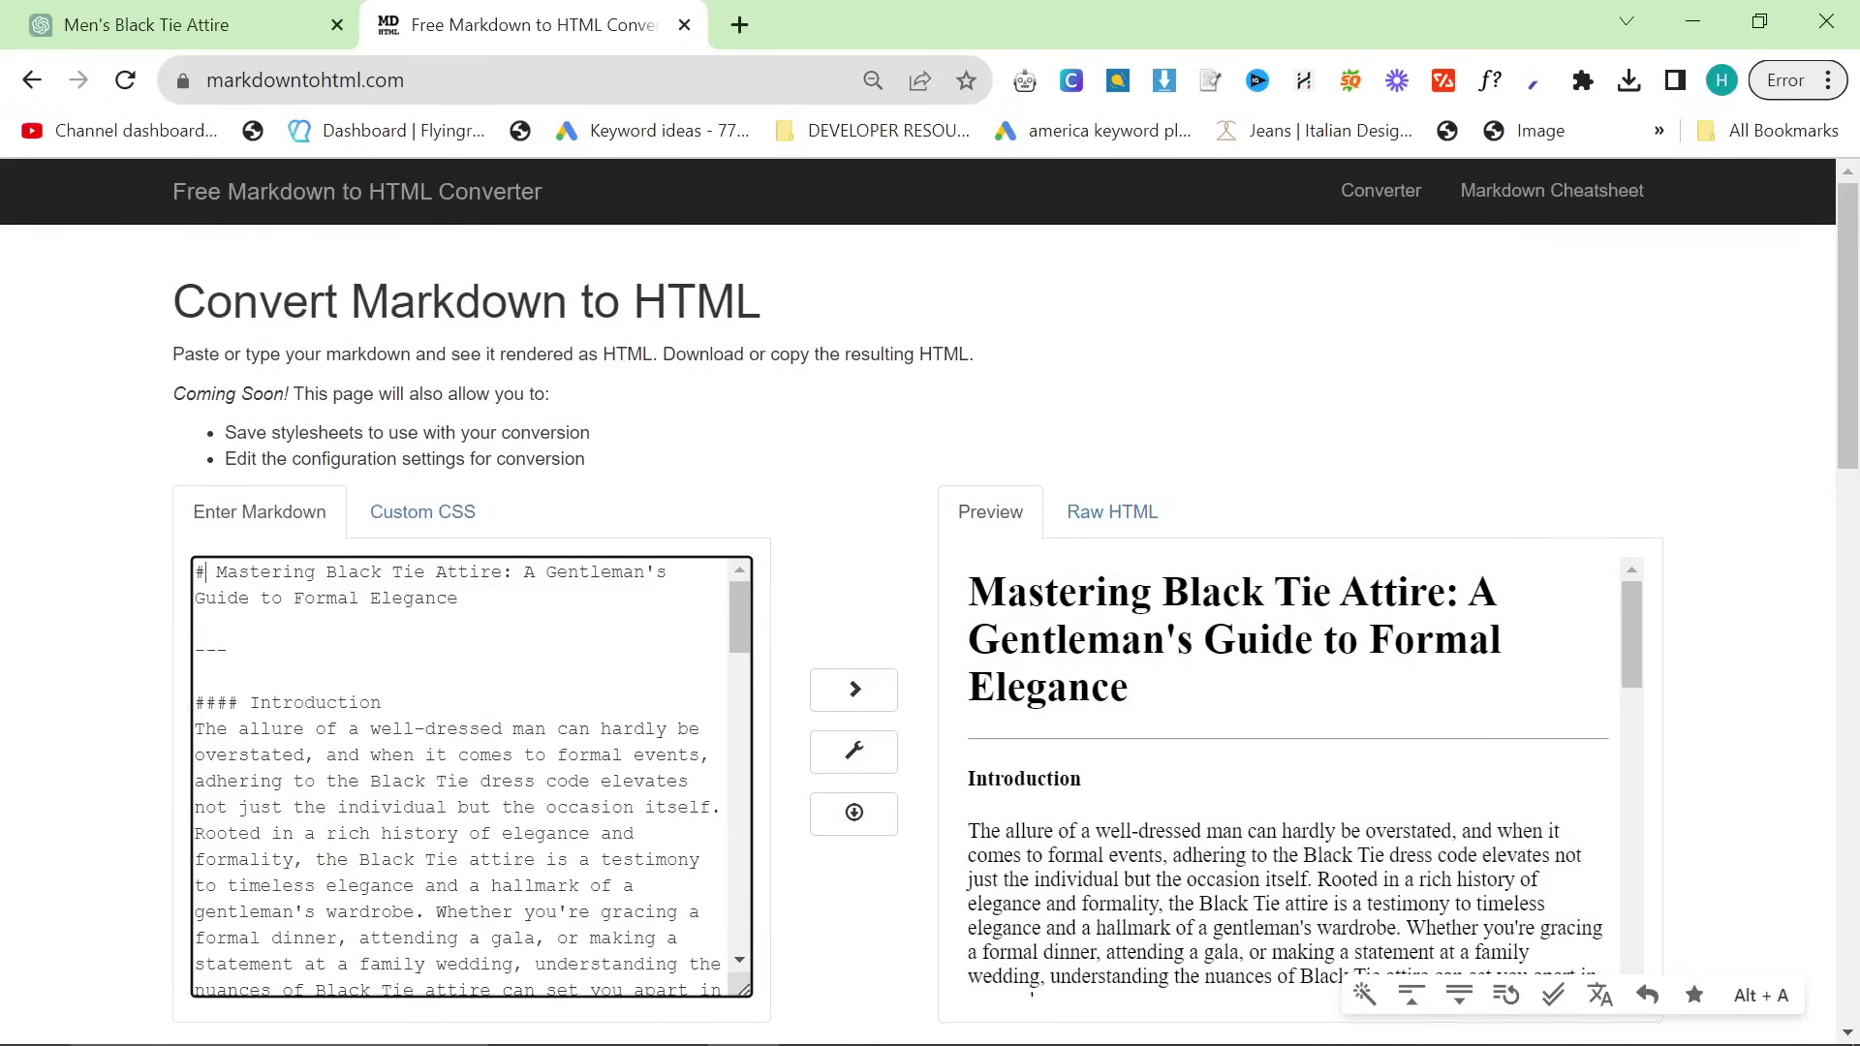
left_click_drag(249, 702, 216, 703)
key("BackSpace")
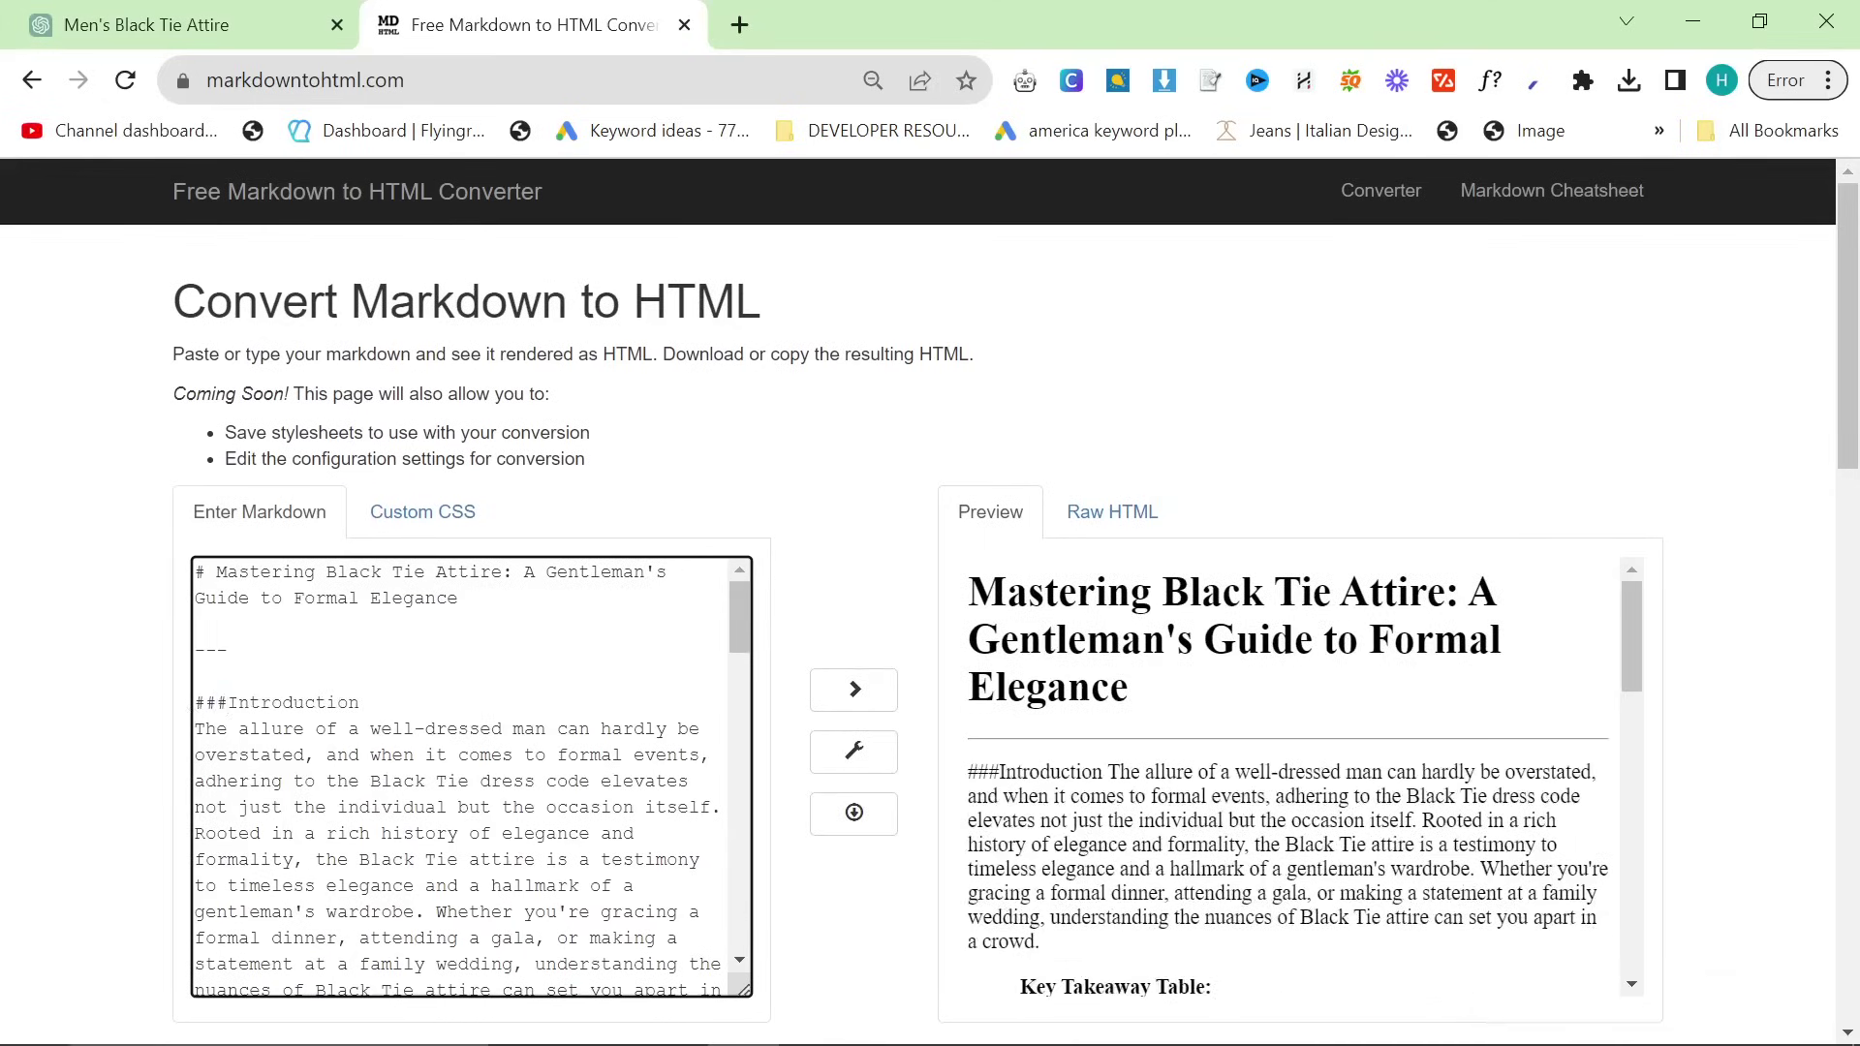
key("Return")
key("BackSpace")
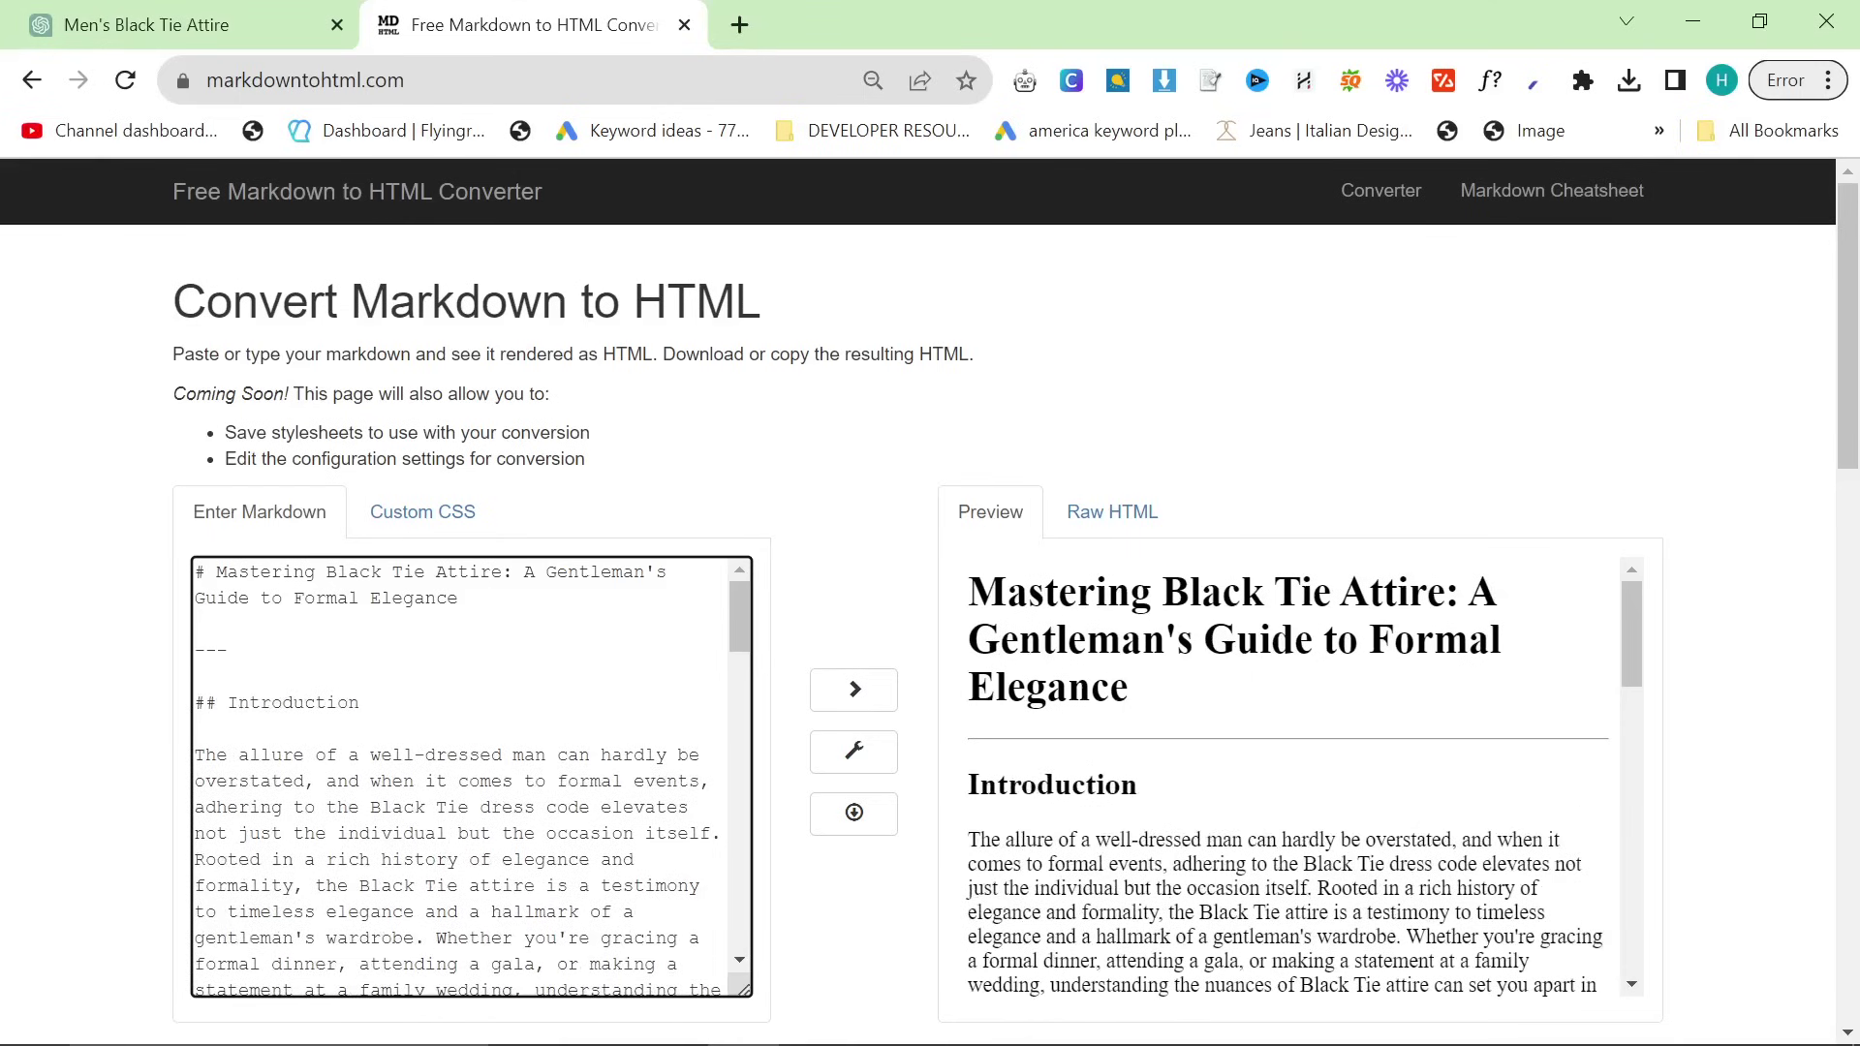
scroll(472, 775, "down", 4)
scroll(472, 775, "down", 3)
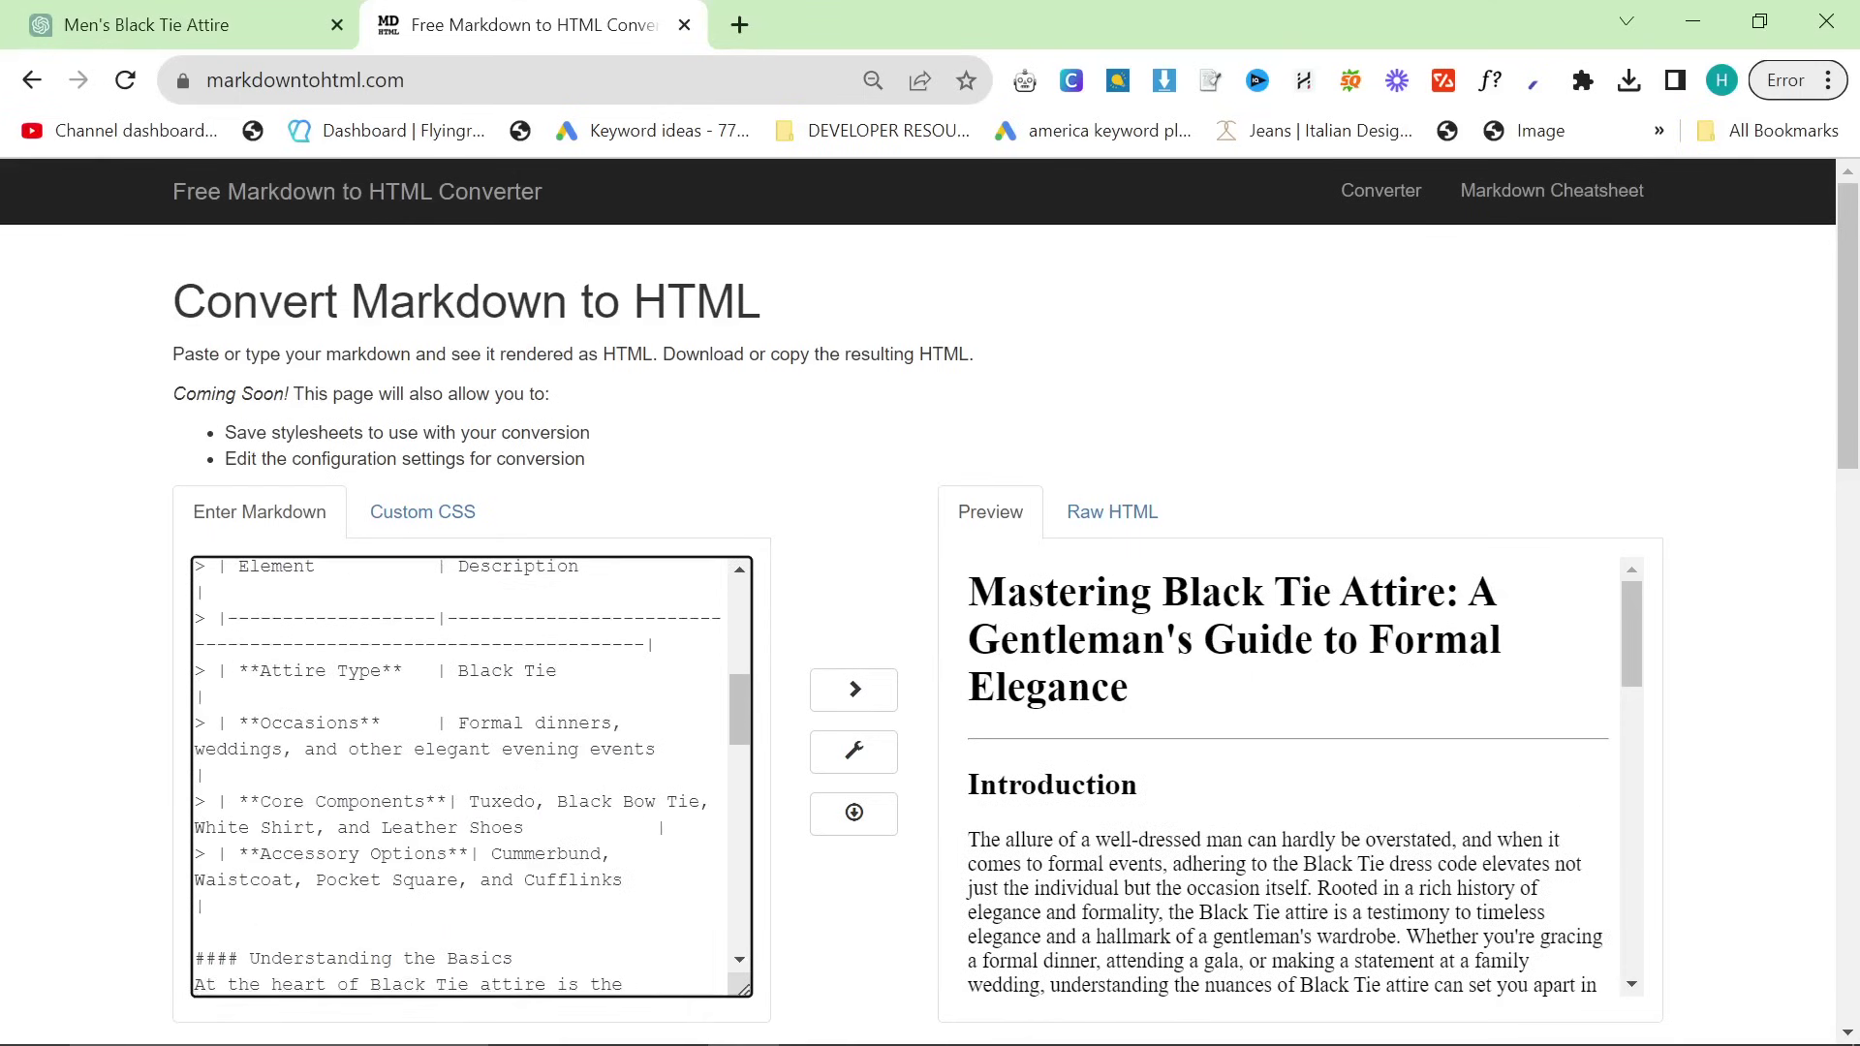
key("BackSpace")
key("BackSpace")
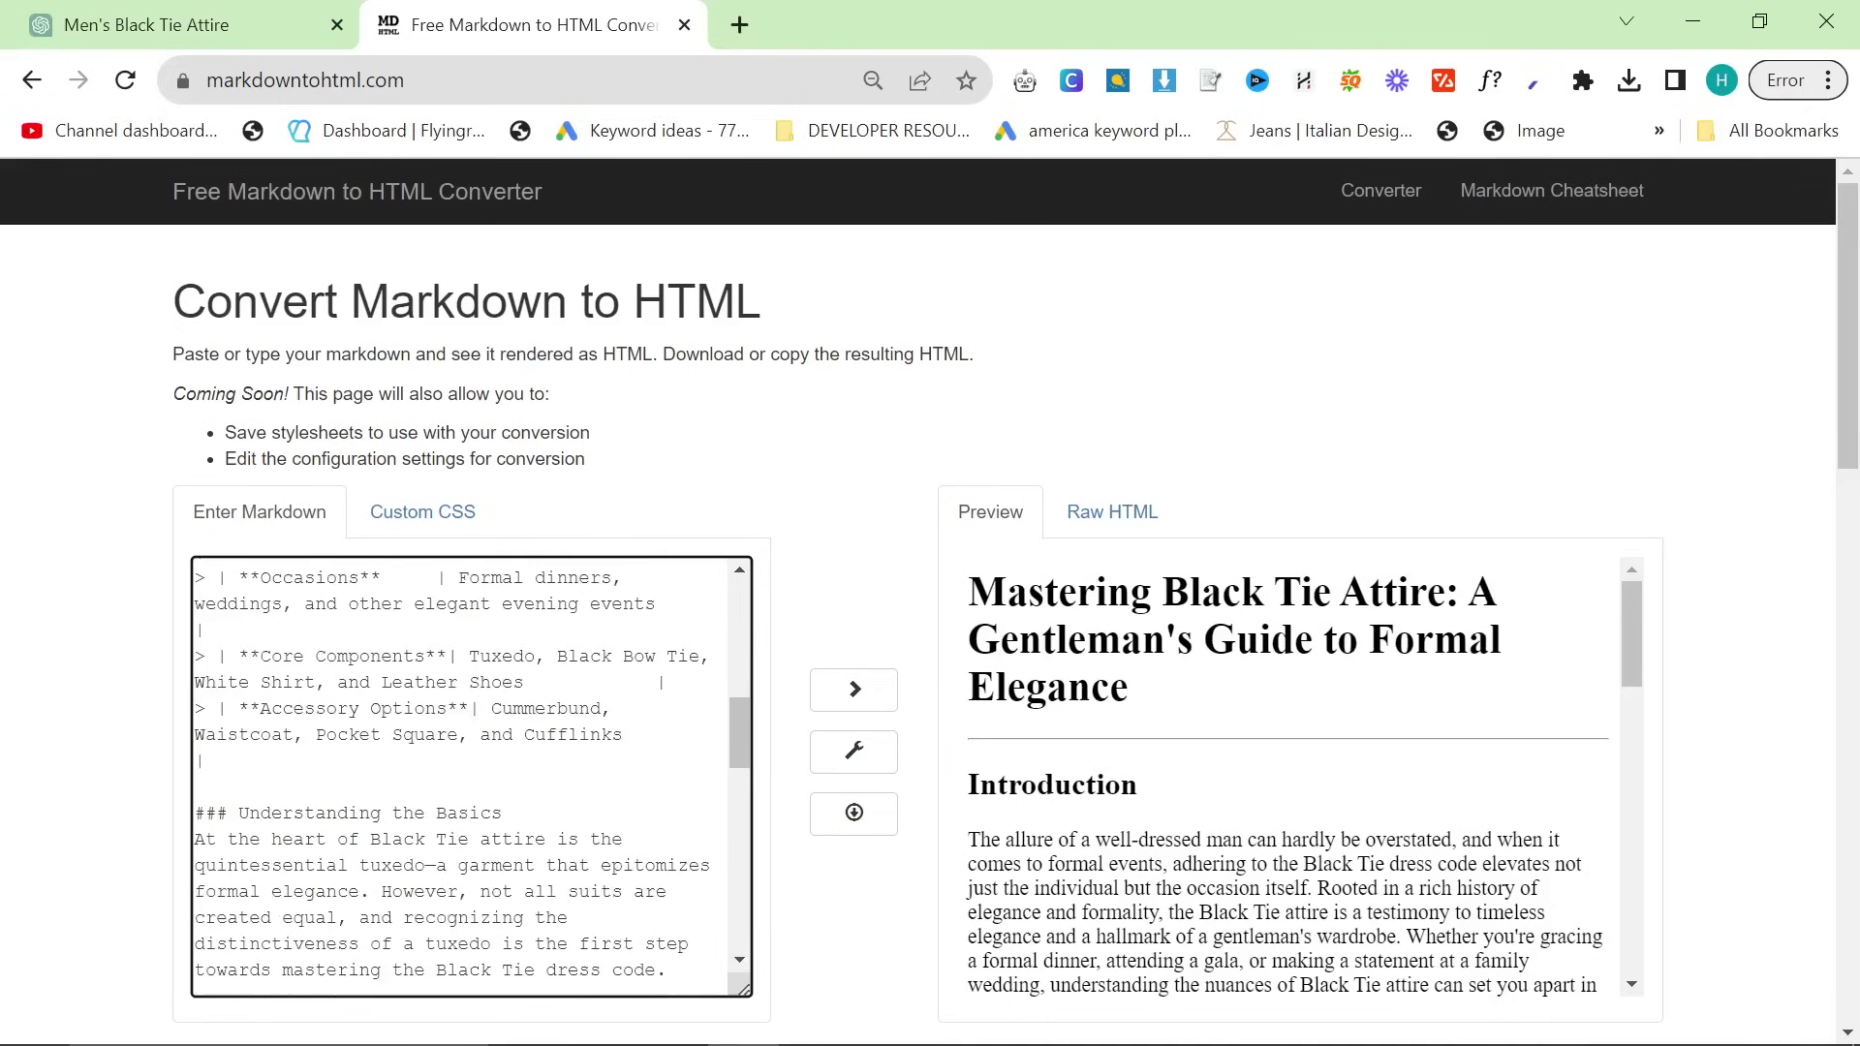
Step: Scroll down and inspect the closing summary paragraph of the Markdown
scroll(472, 775, "down", 2)
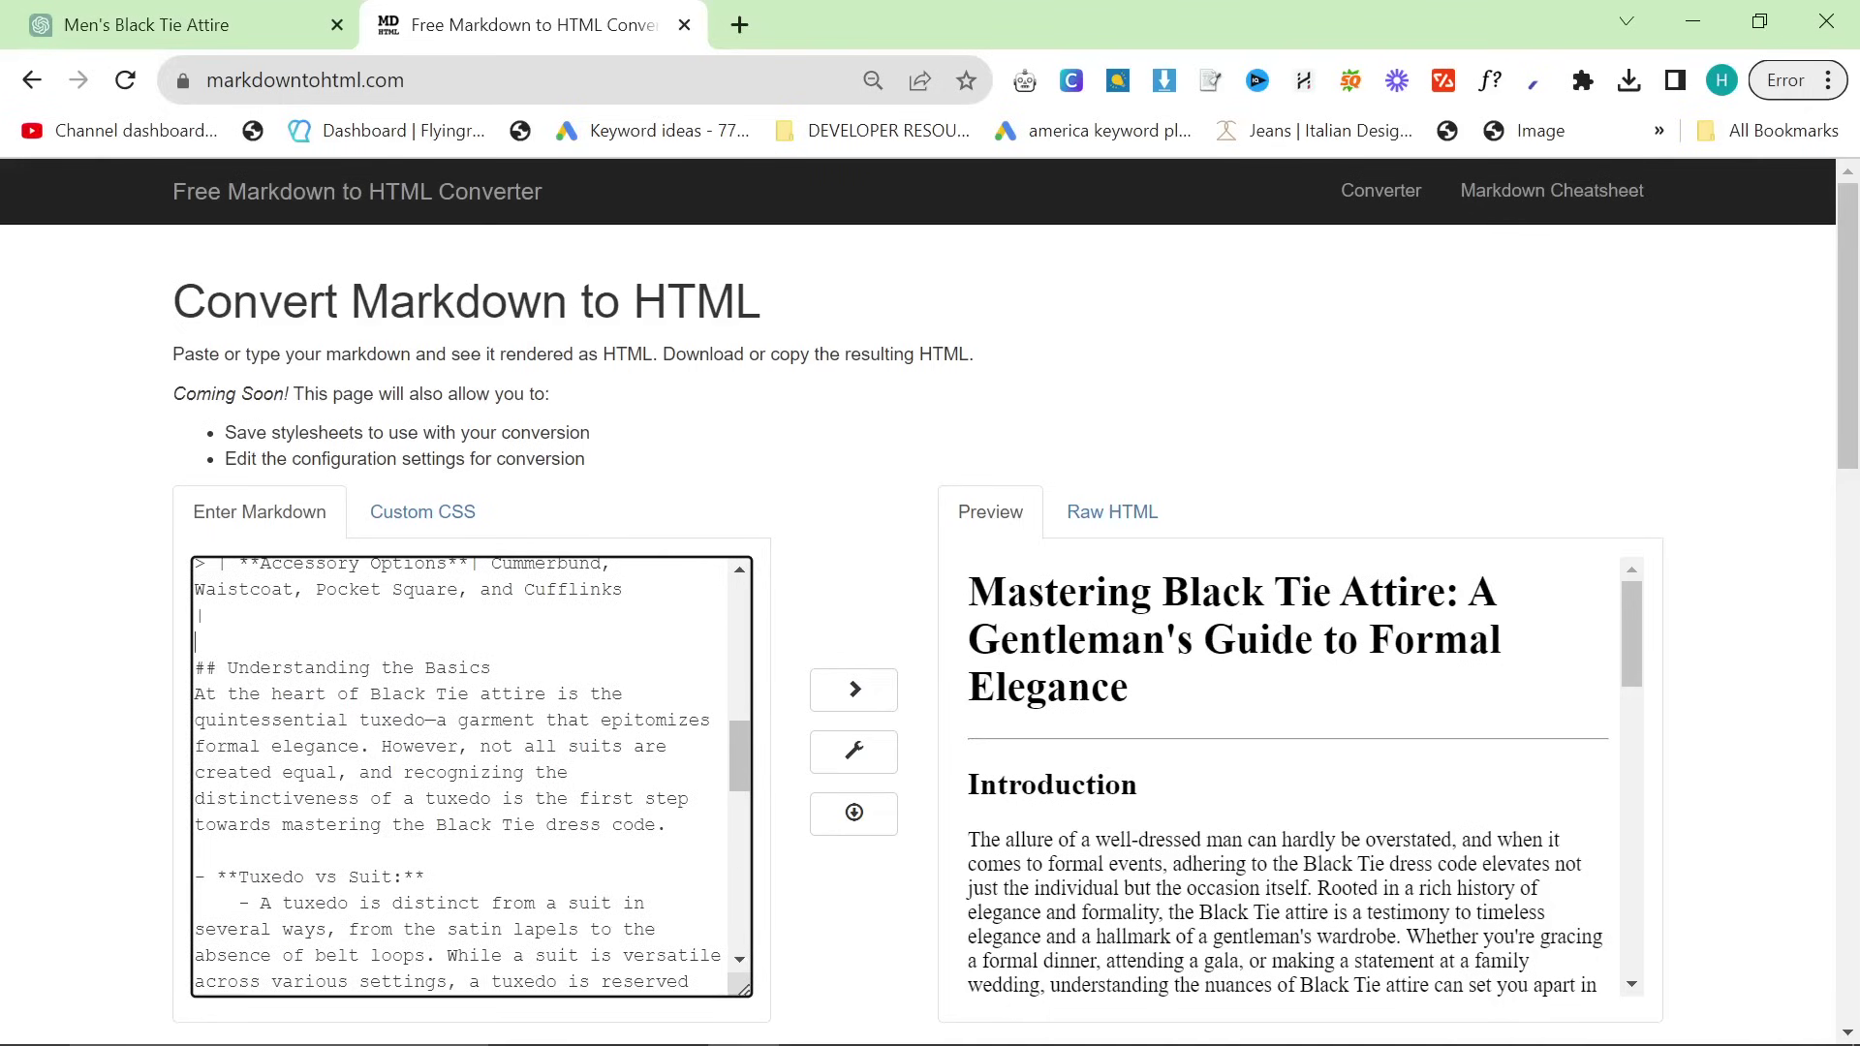
scroll(472, 775, "down", 3)
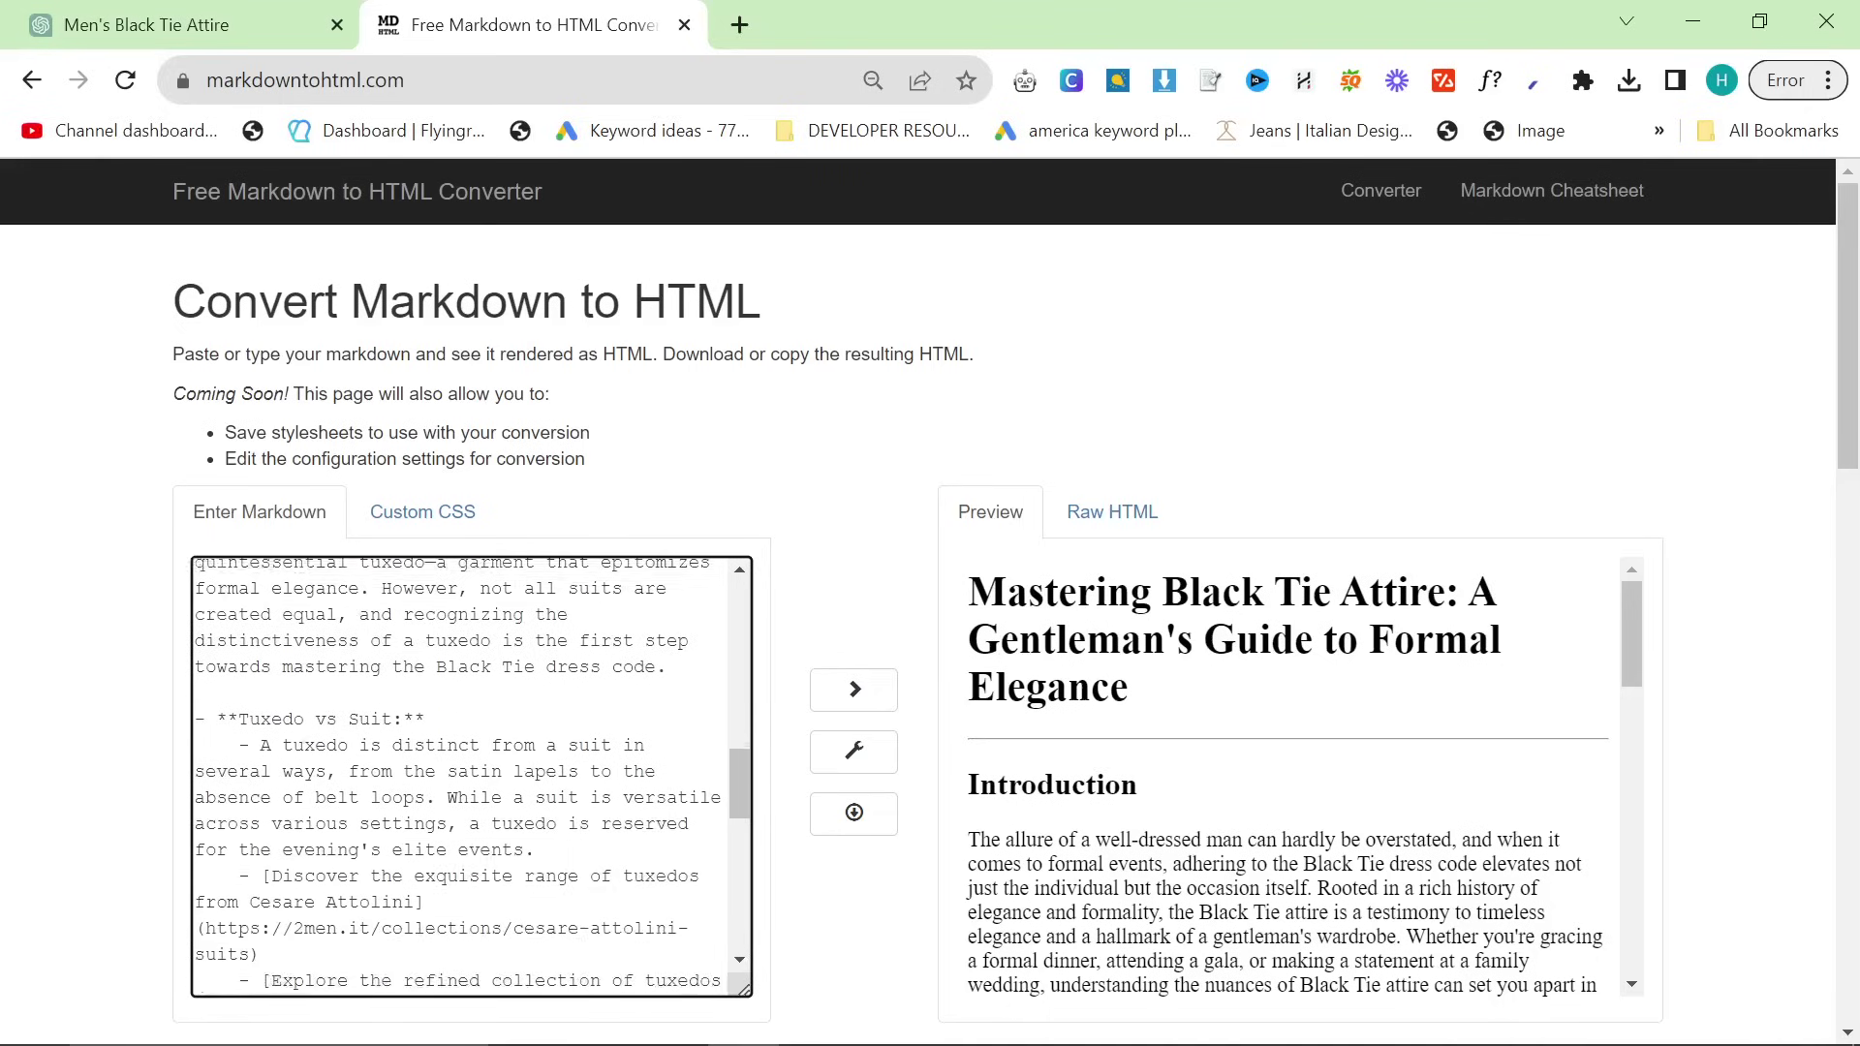
scroll(472, 775, "down", 6)
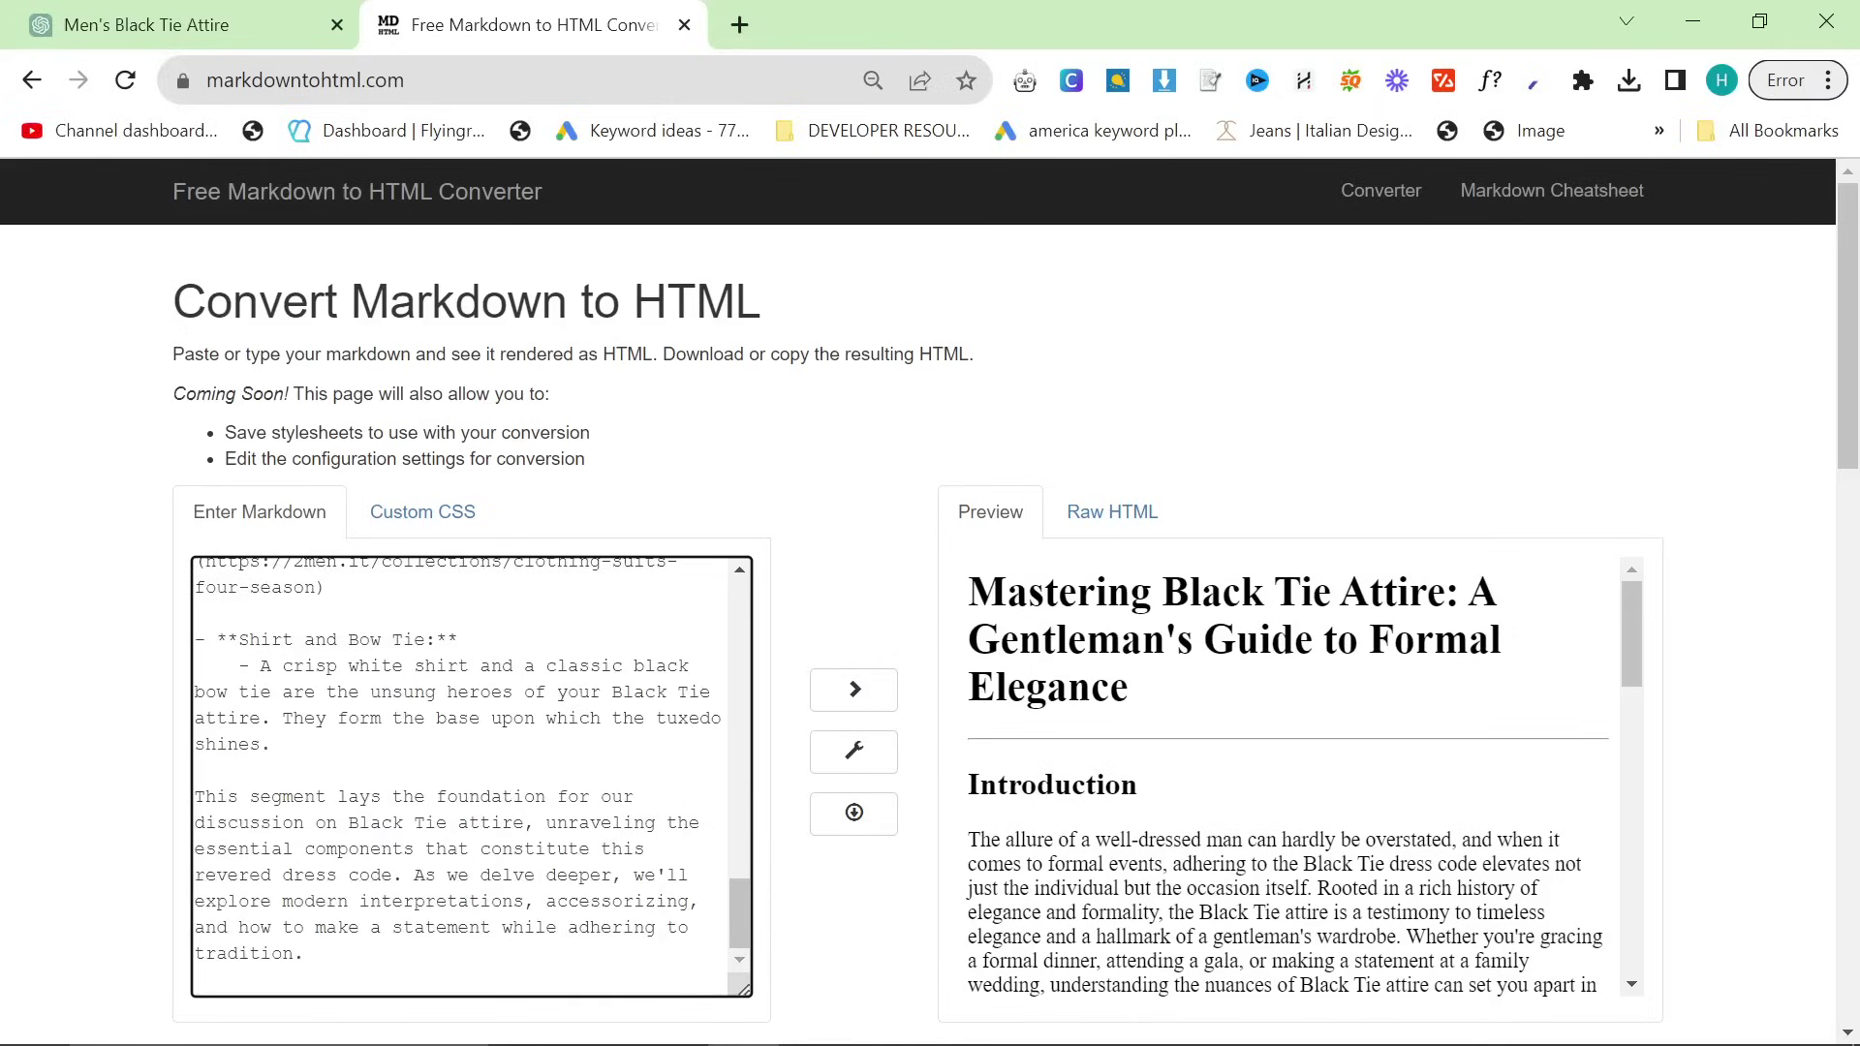
left_click_drag(198, 771, 318, 955)
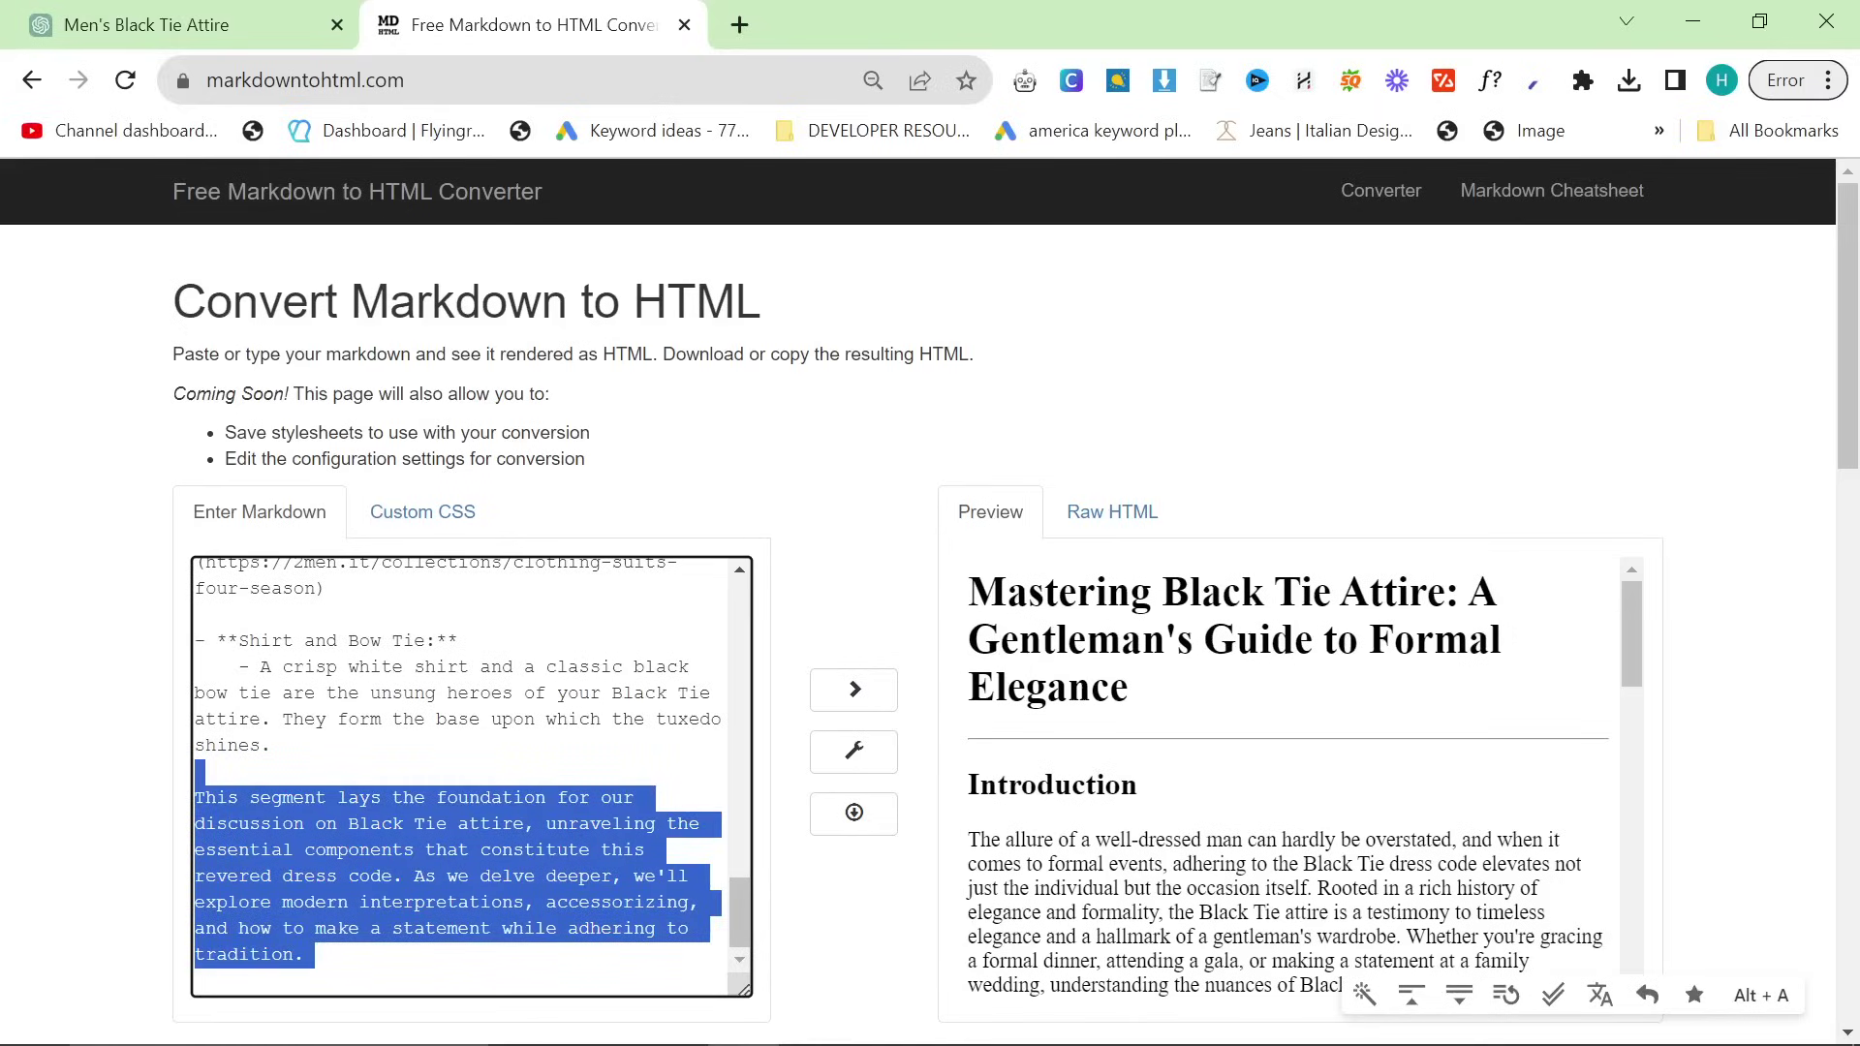
left_click_drag(306, 955, 184, 802)
left_click(197, 980)
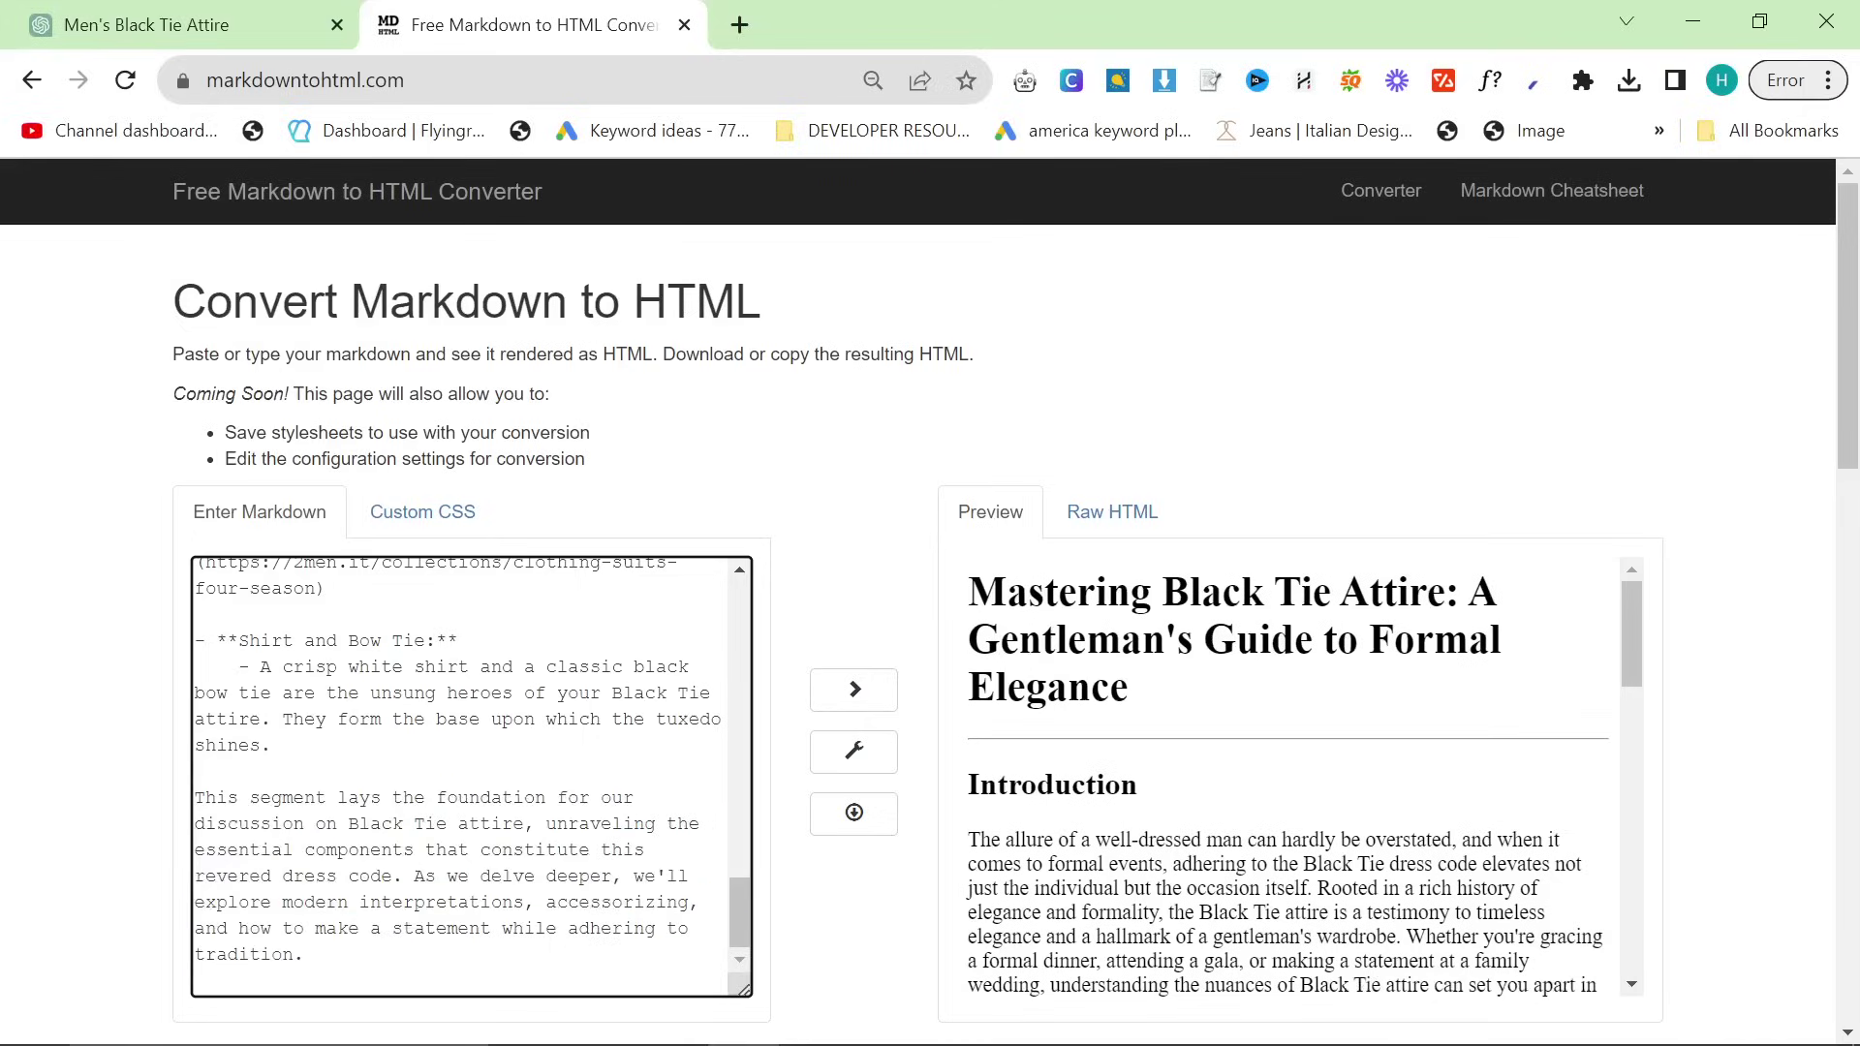
Step: Copy the rendered preview and paste it into a new Google Docs document
key("ctrl+a")
left_click(745, 27)
type("d")
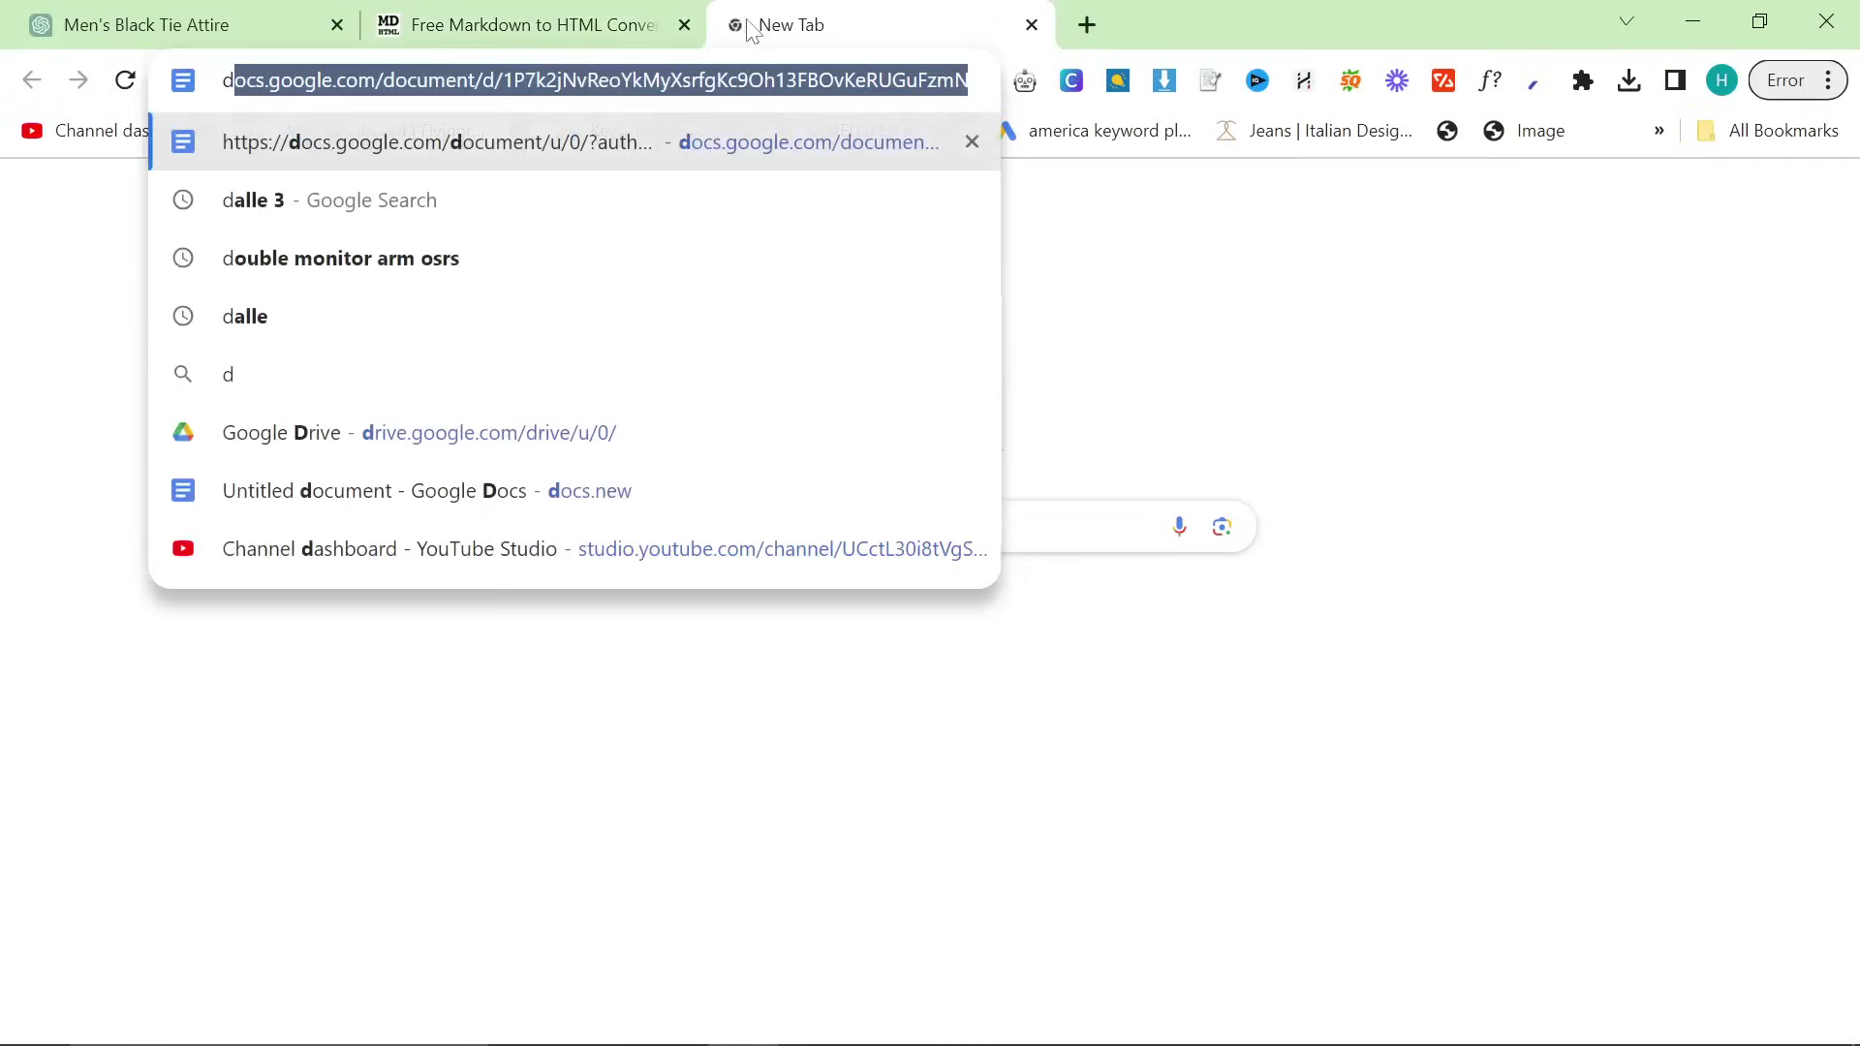
type("ocs.new")
key("Return")
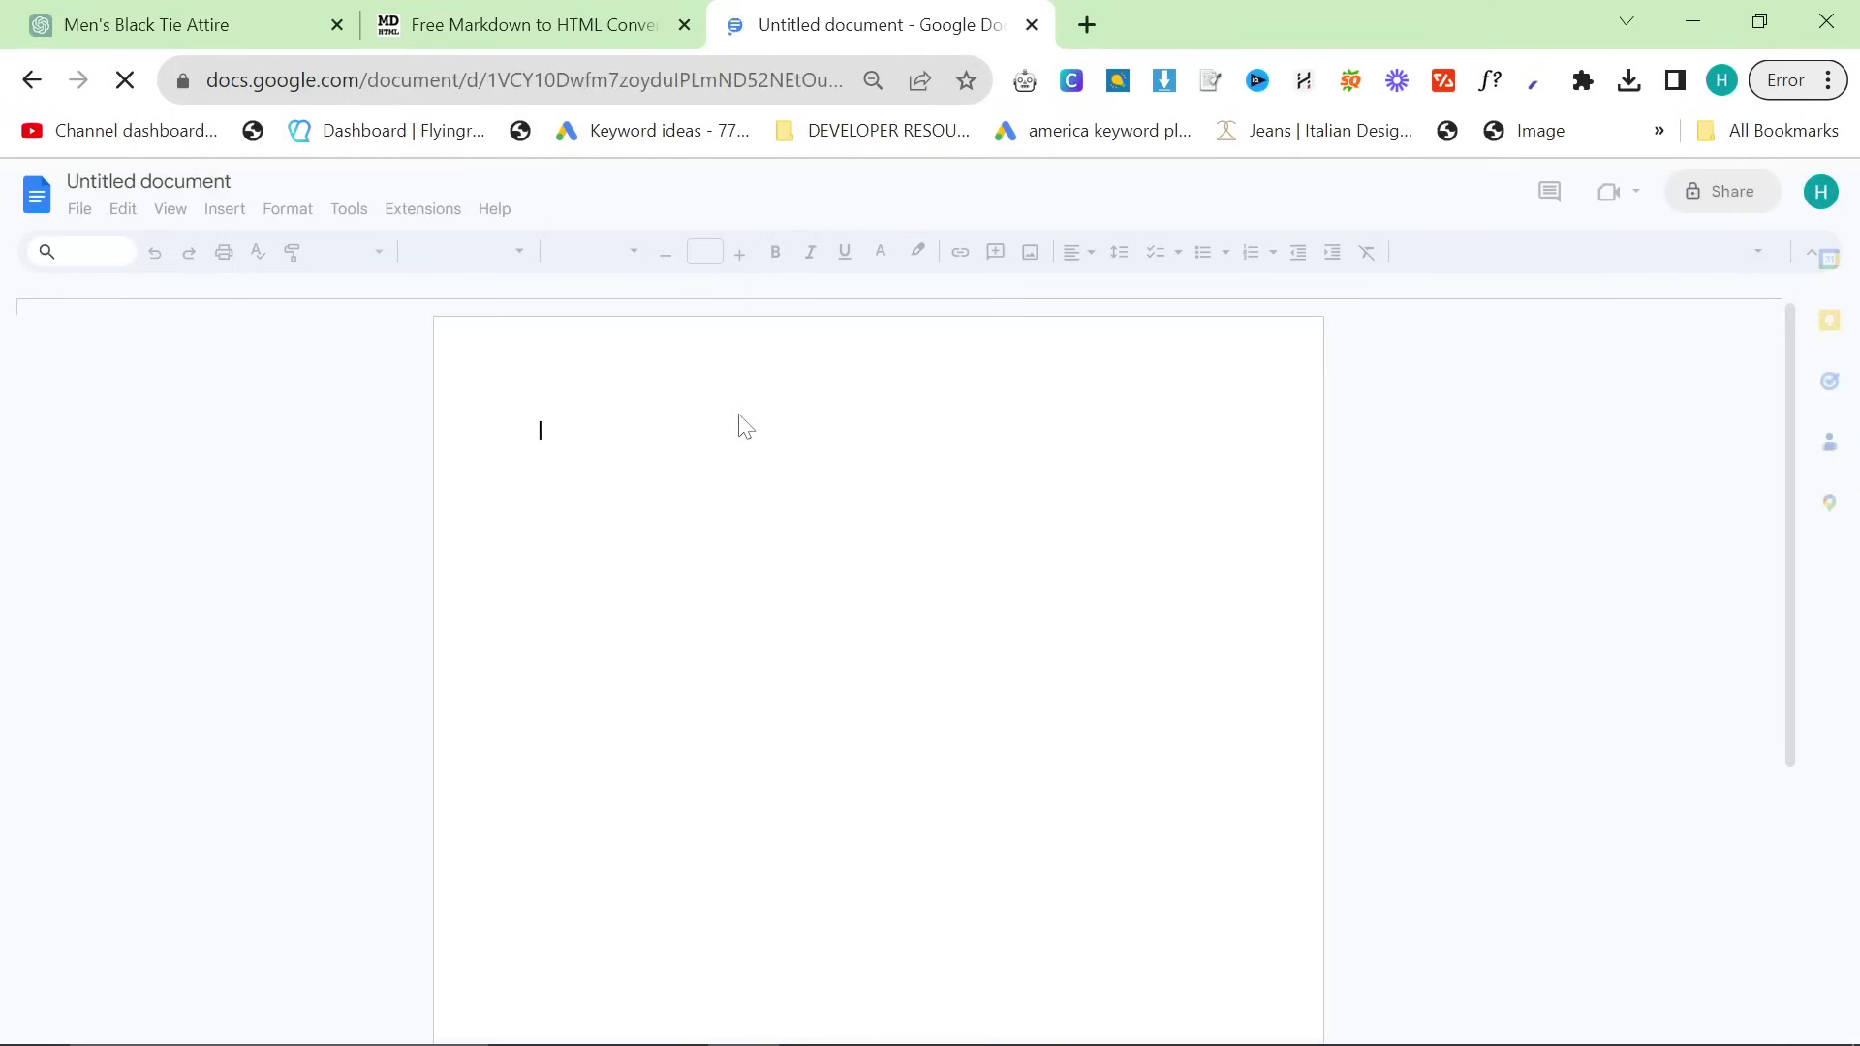
key("ctrl+v")
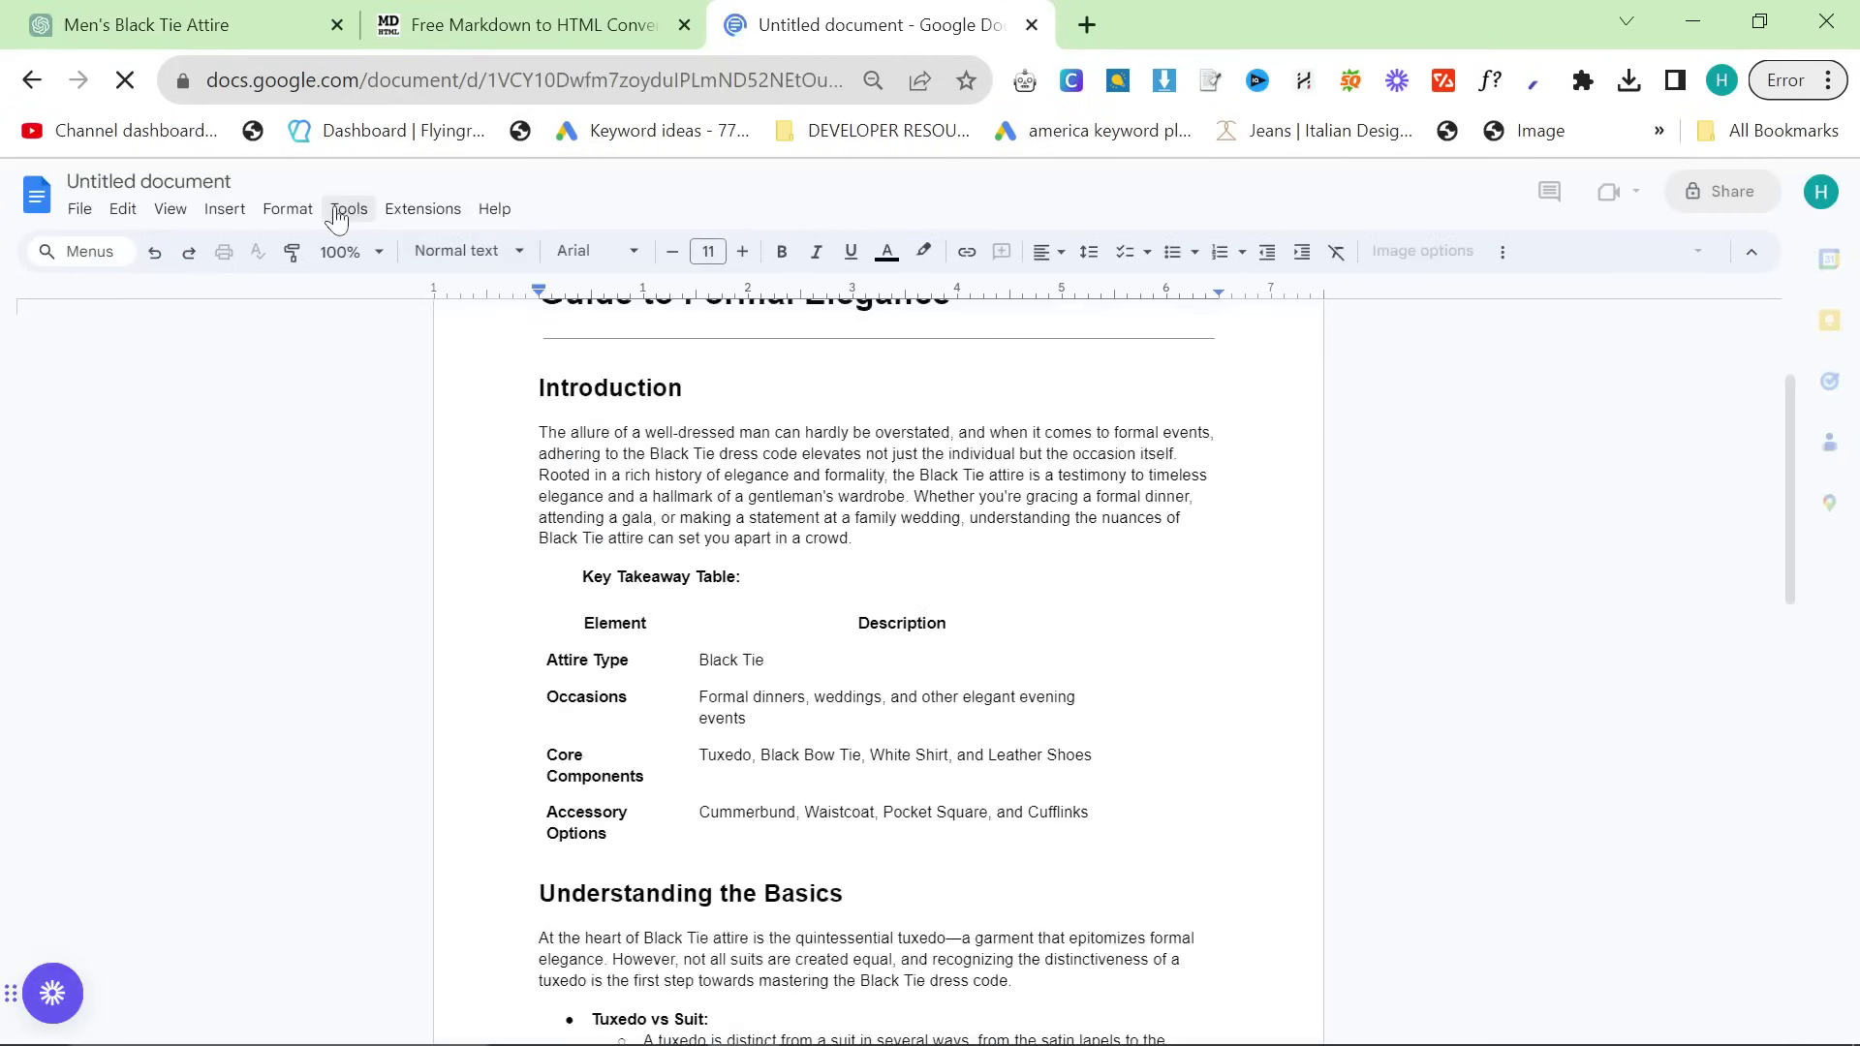
Step: Confirm the document's word count is 367, then return to the ChatGPT chat
left_click(349, 208)
left_click(355, 281)
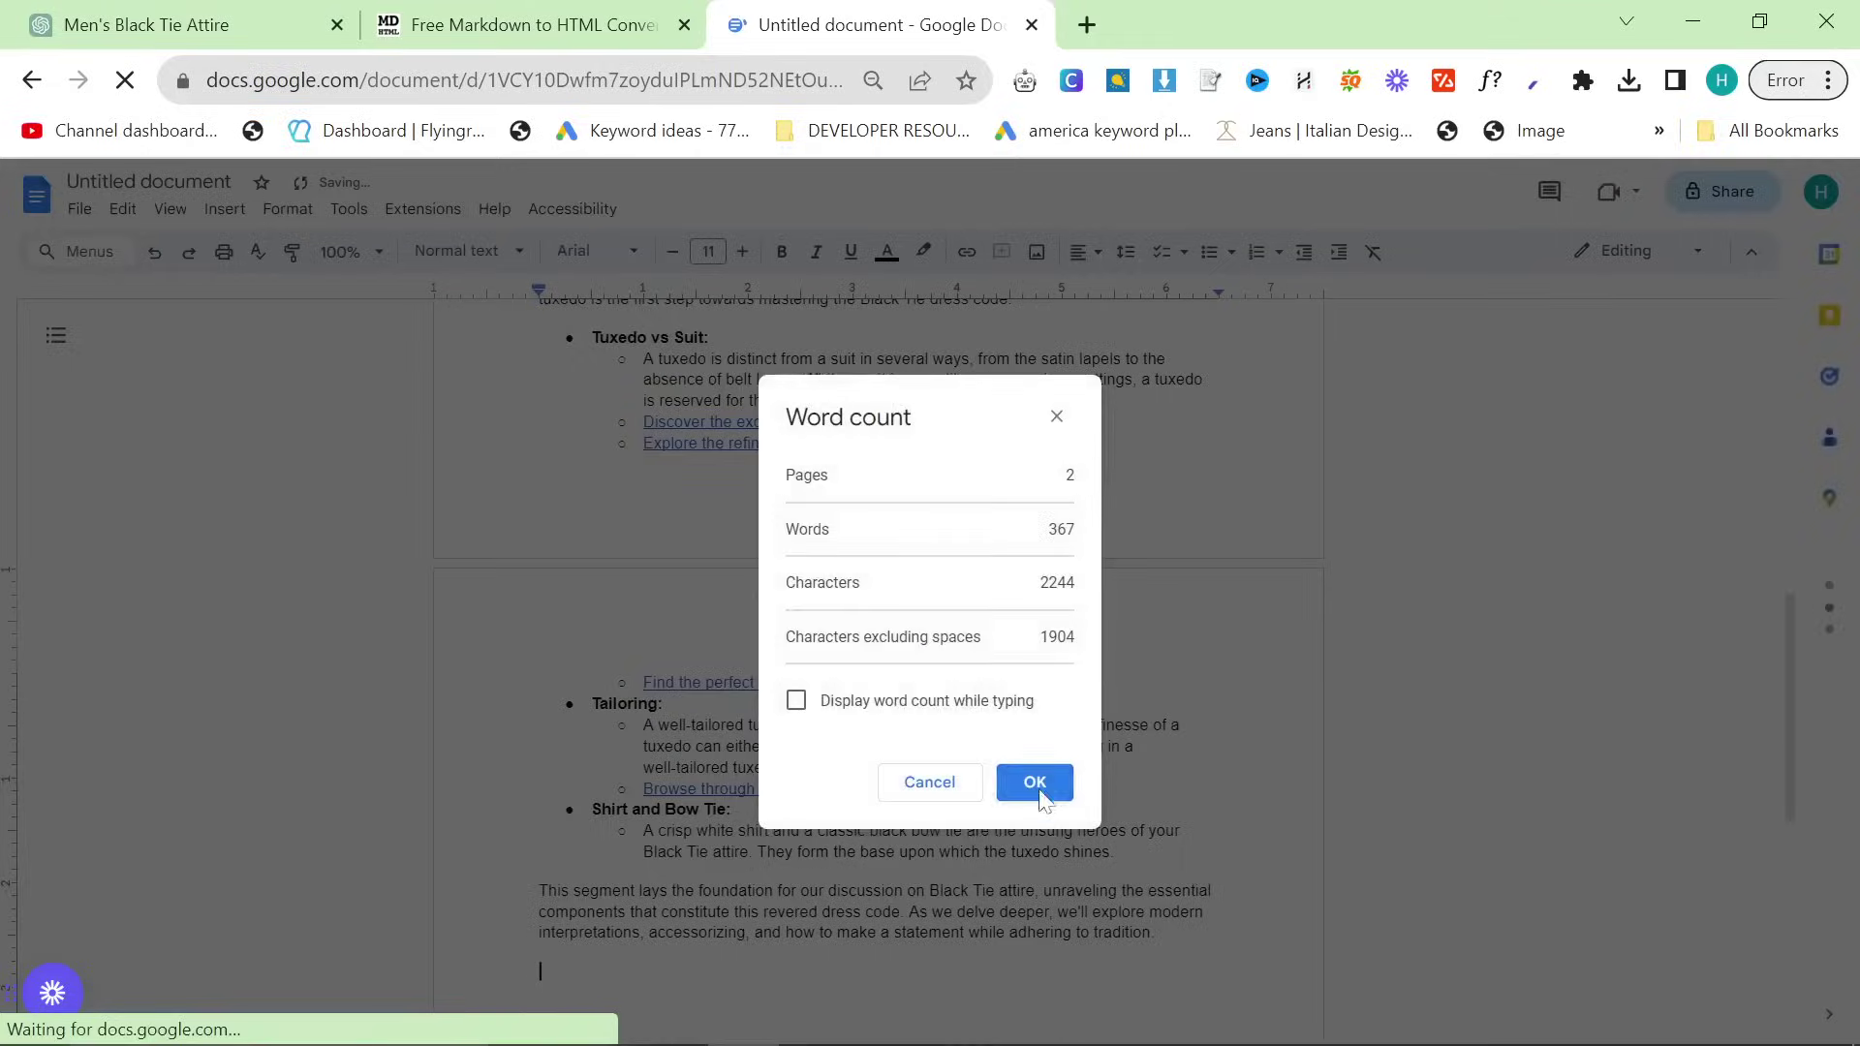
left_click(1033, 782)
key("alt+Tab")
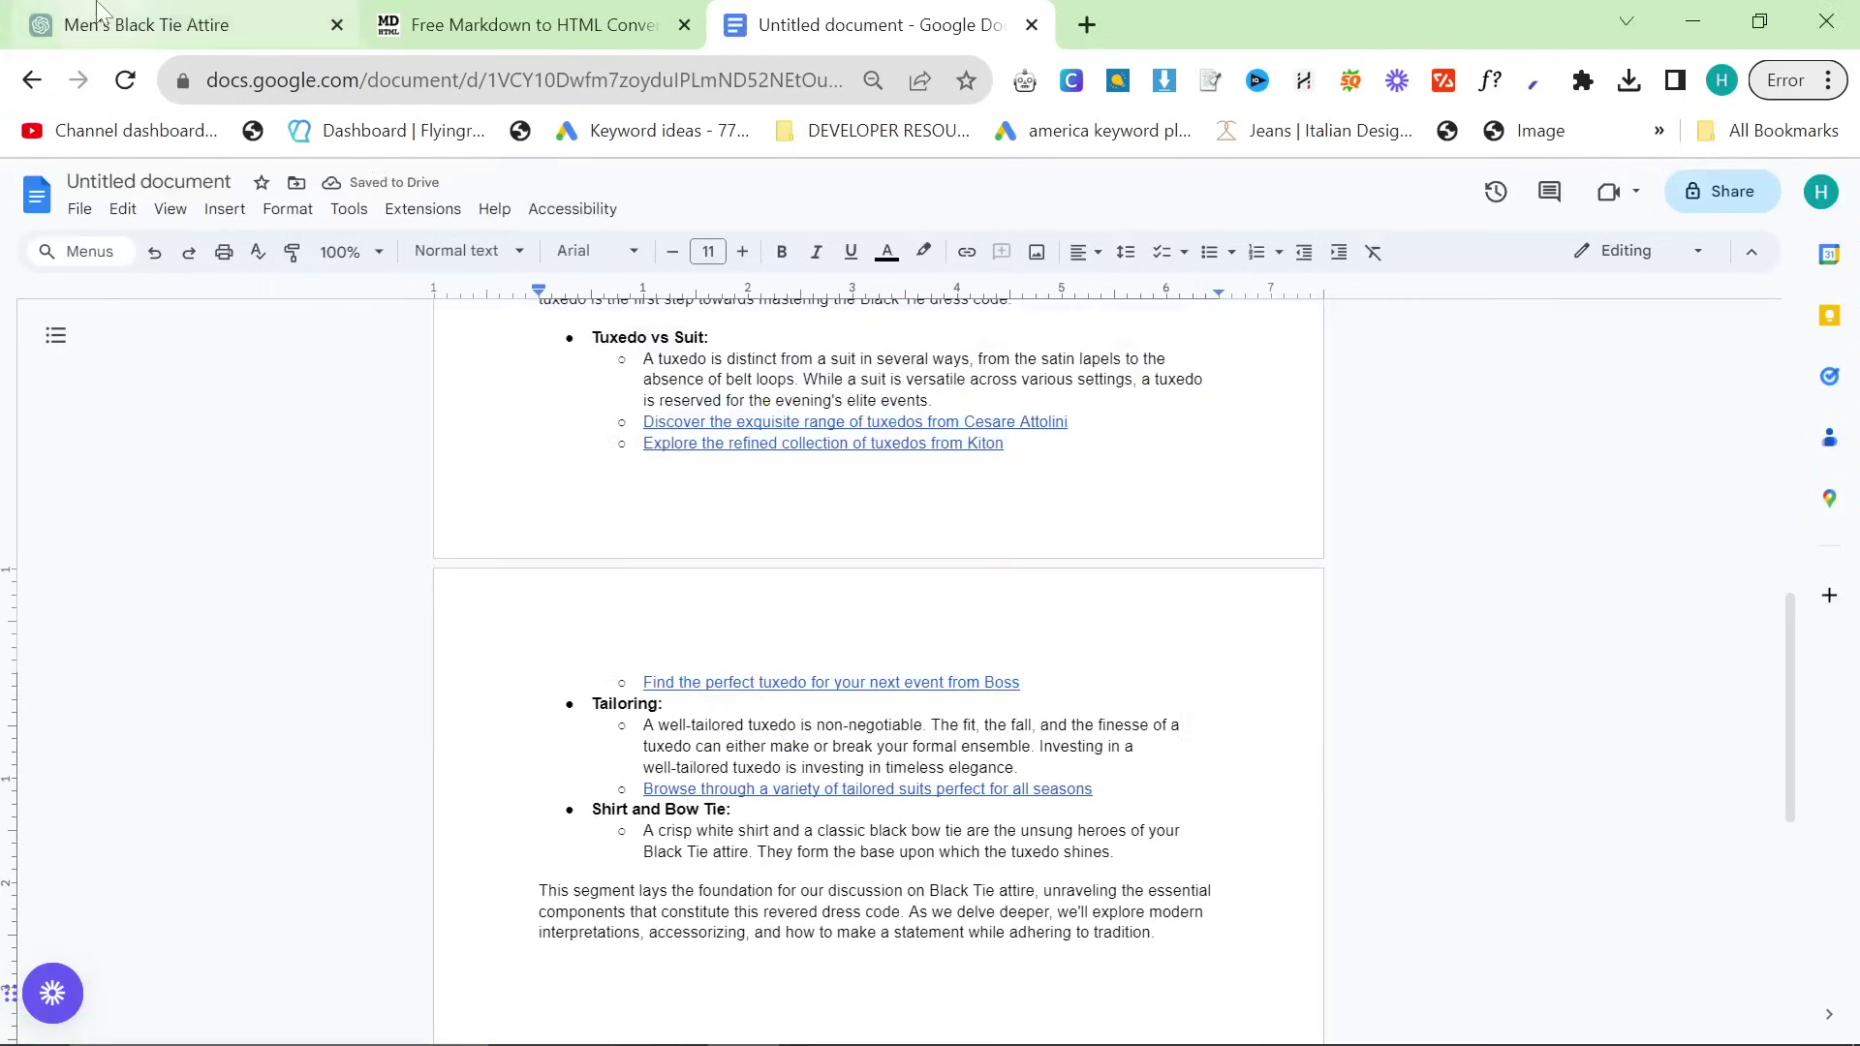
key("ctrl+1")
scroll(568, 523, "down", 20)
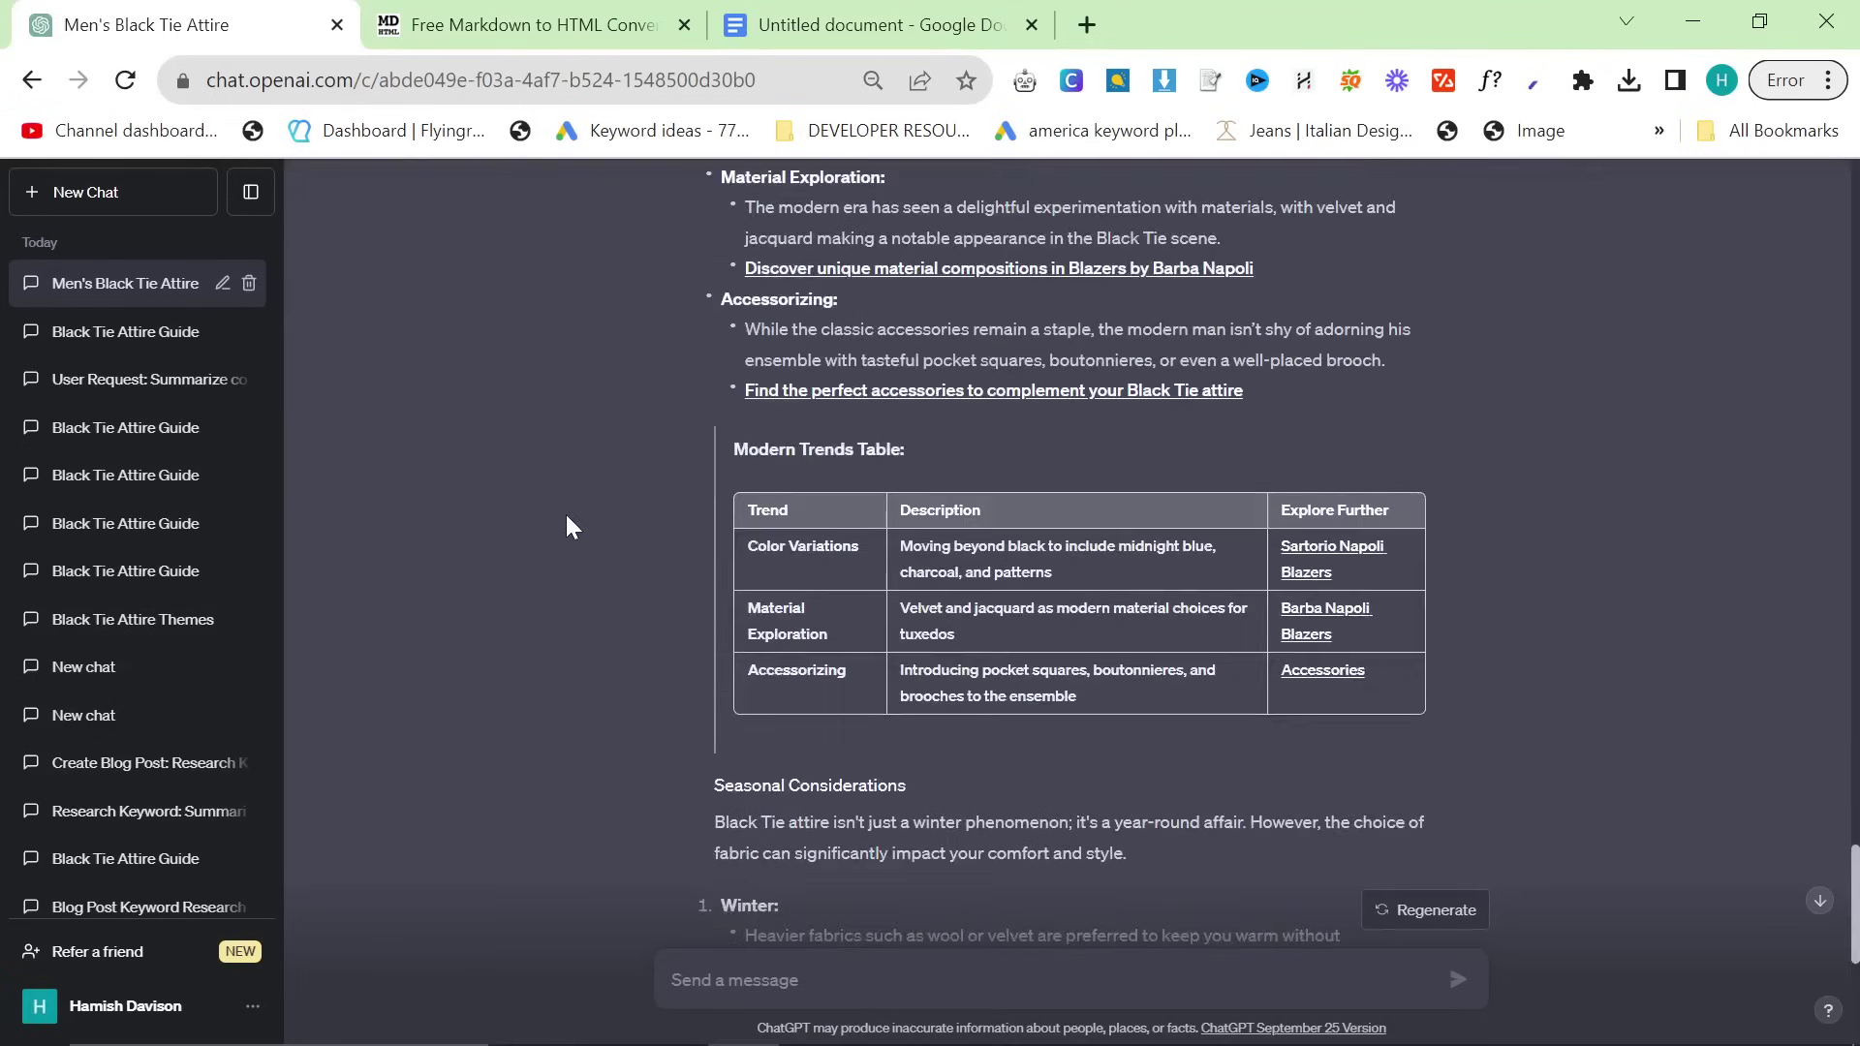
Step: Review the second segment's seasonal fabric advice, then send another 'Continue'
scroll(590, 514, "up", 6)
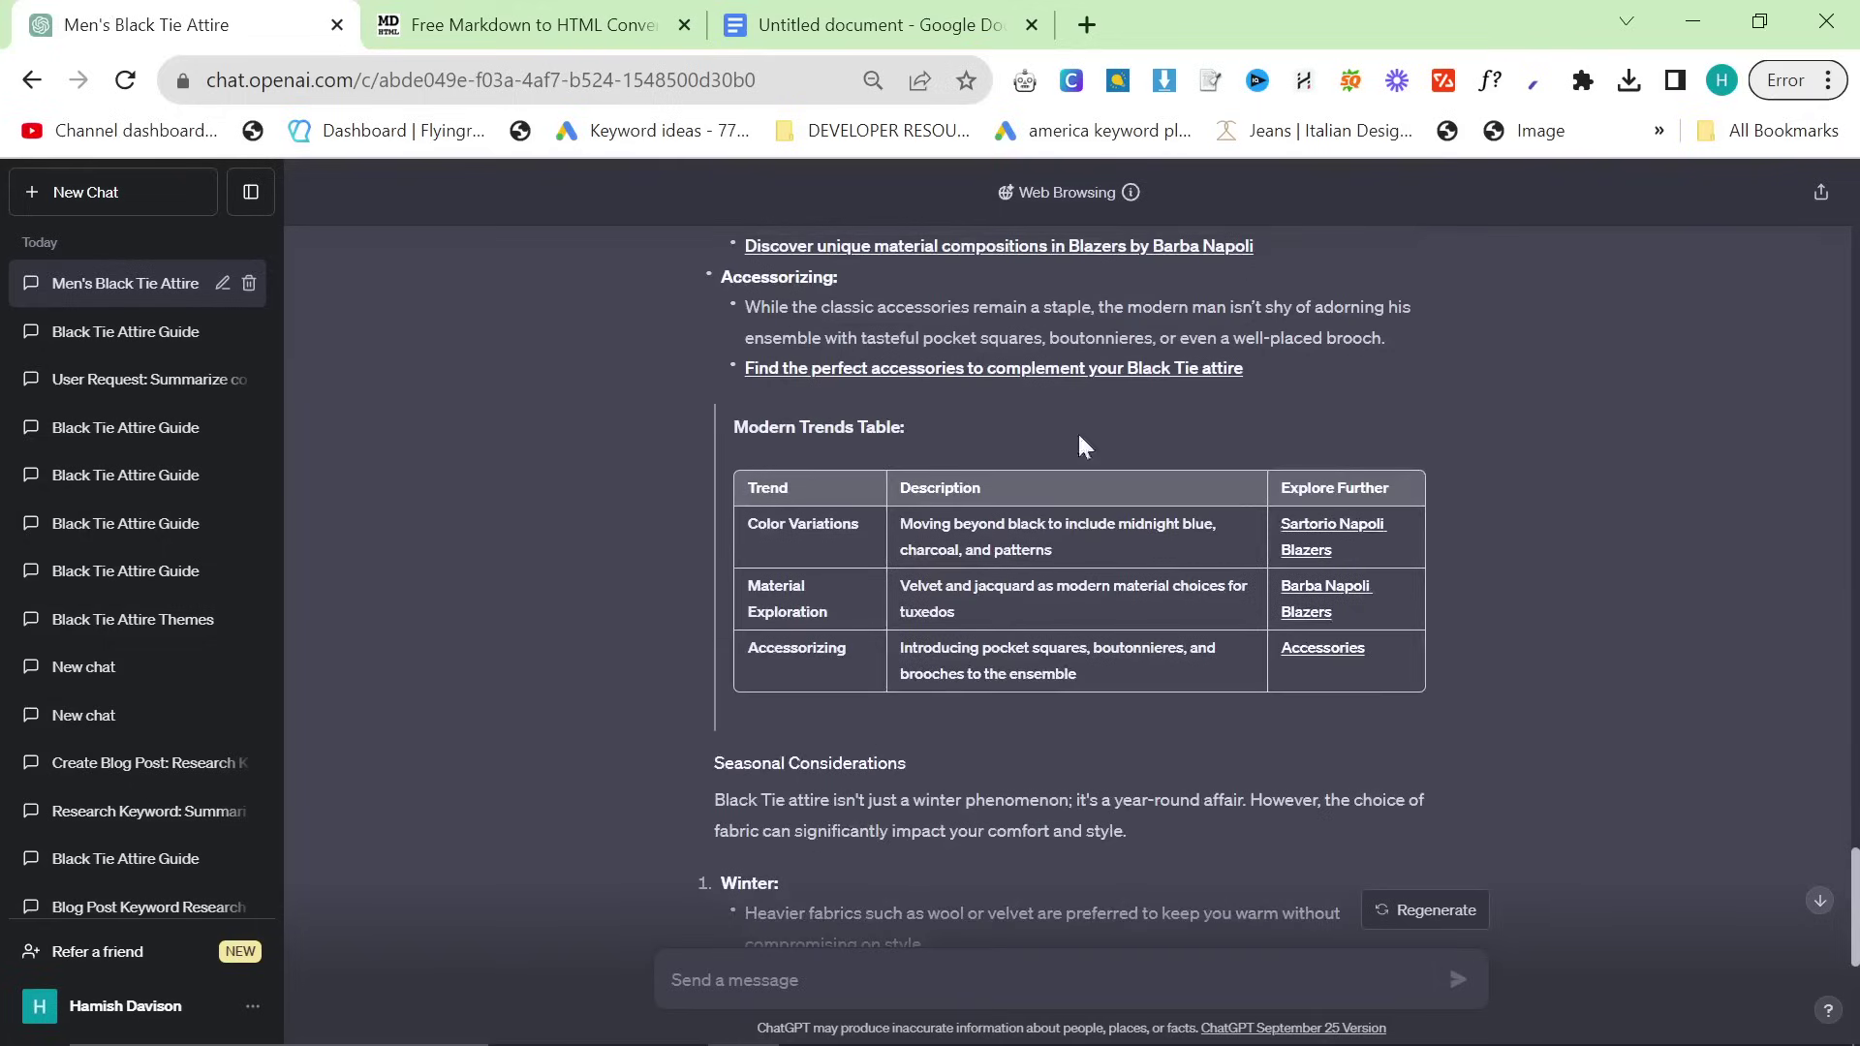
scroll(1064, 383, "up", 3)
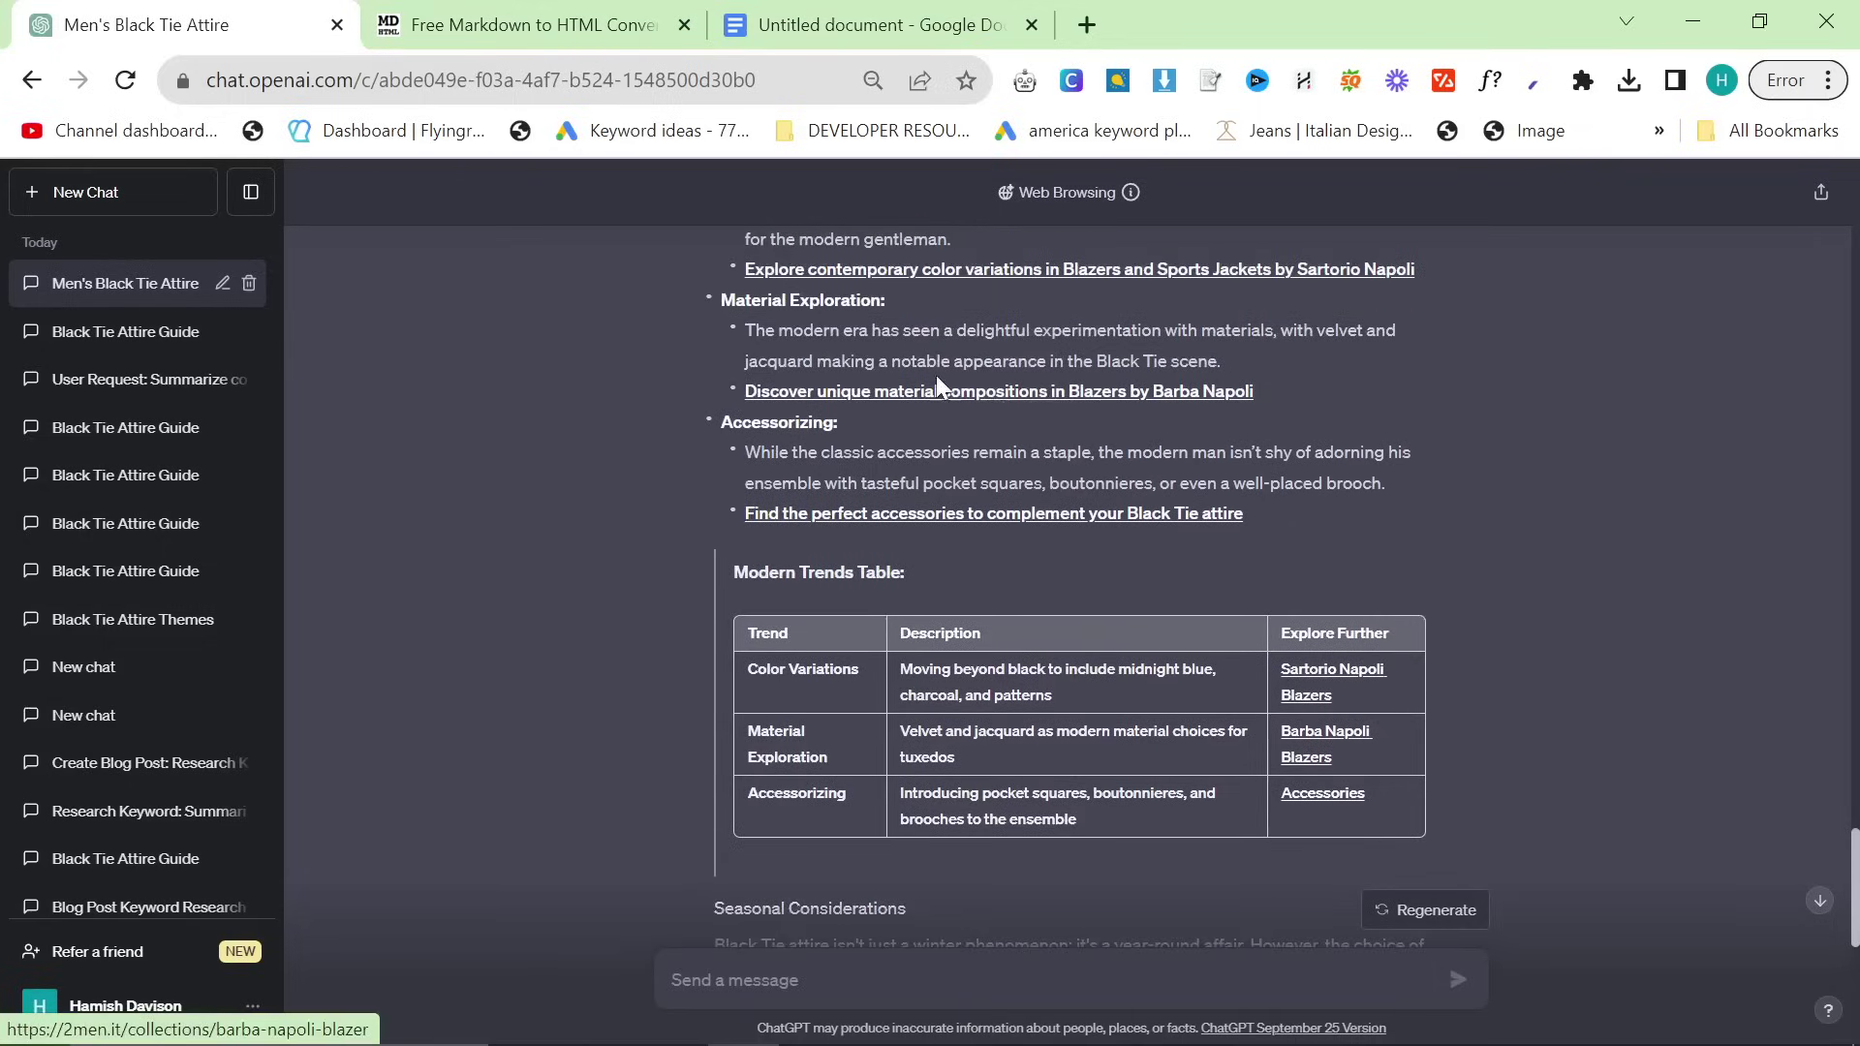
scroll(884, 434, "up", 2)
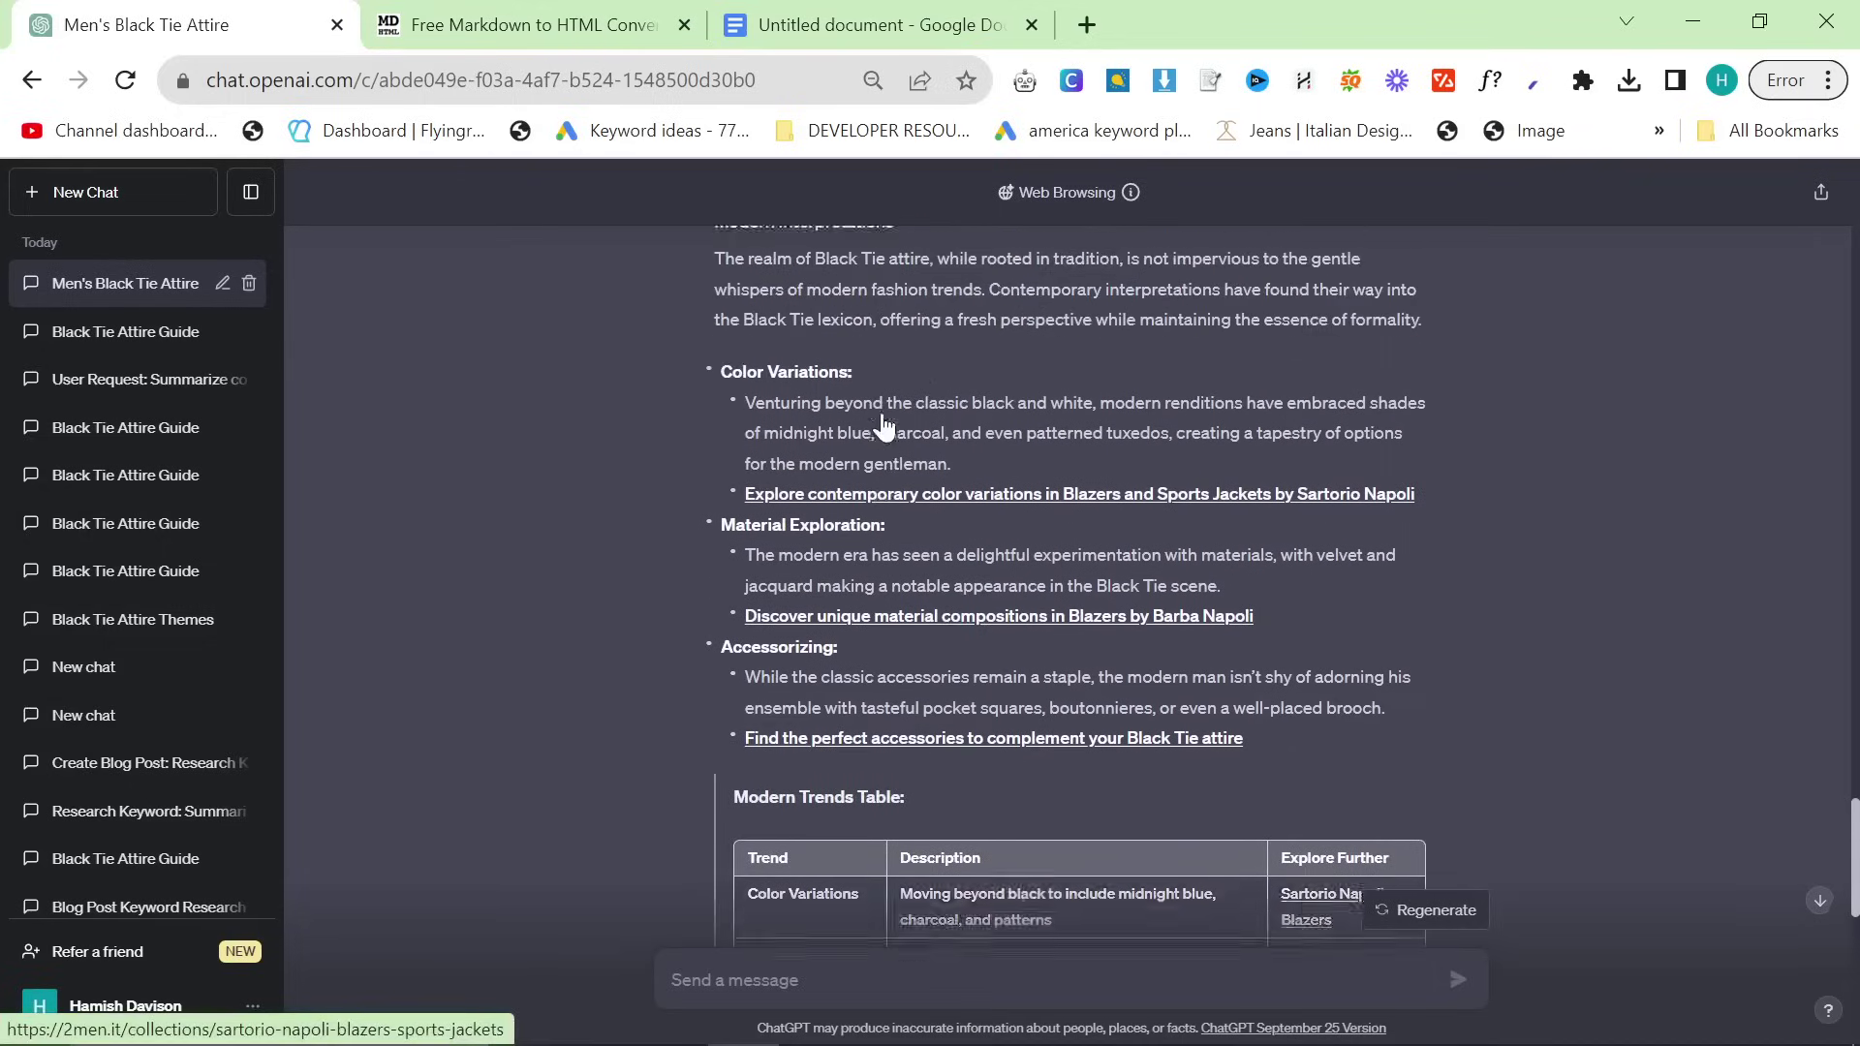
scroll(880, 429, "down", 8)
scroll(880, 428, "down", 3)
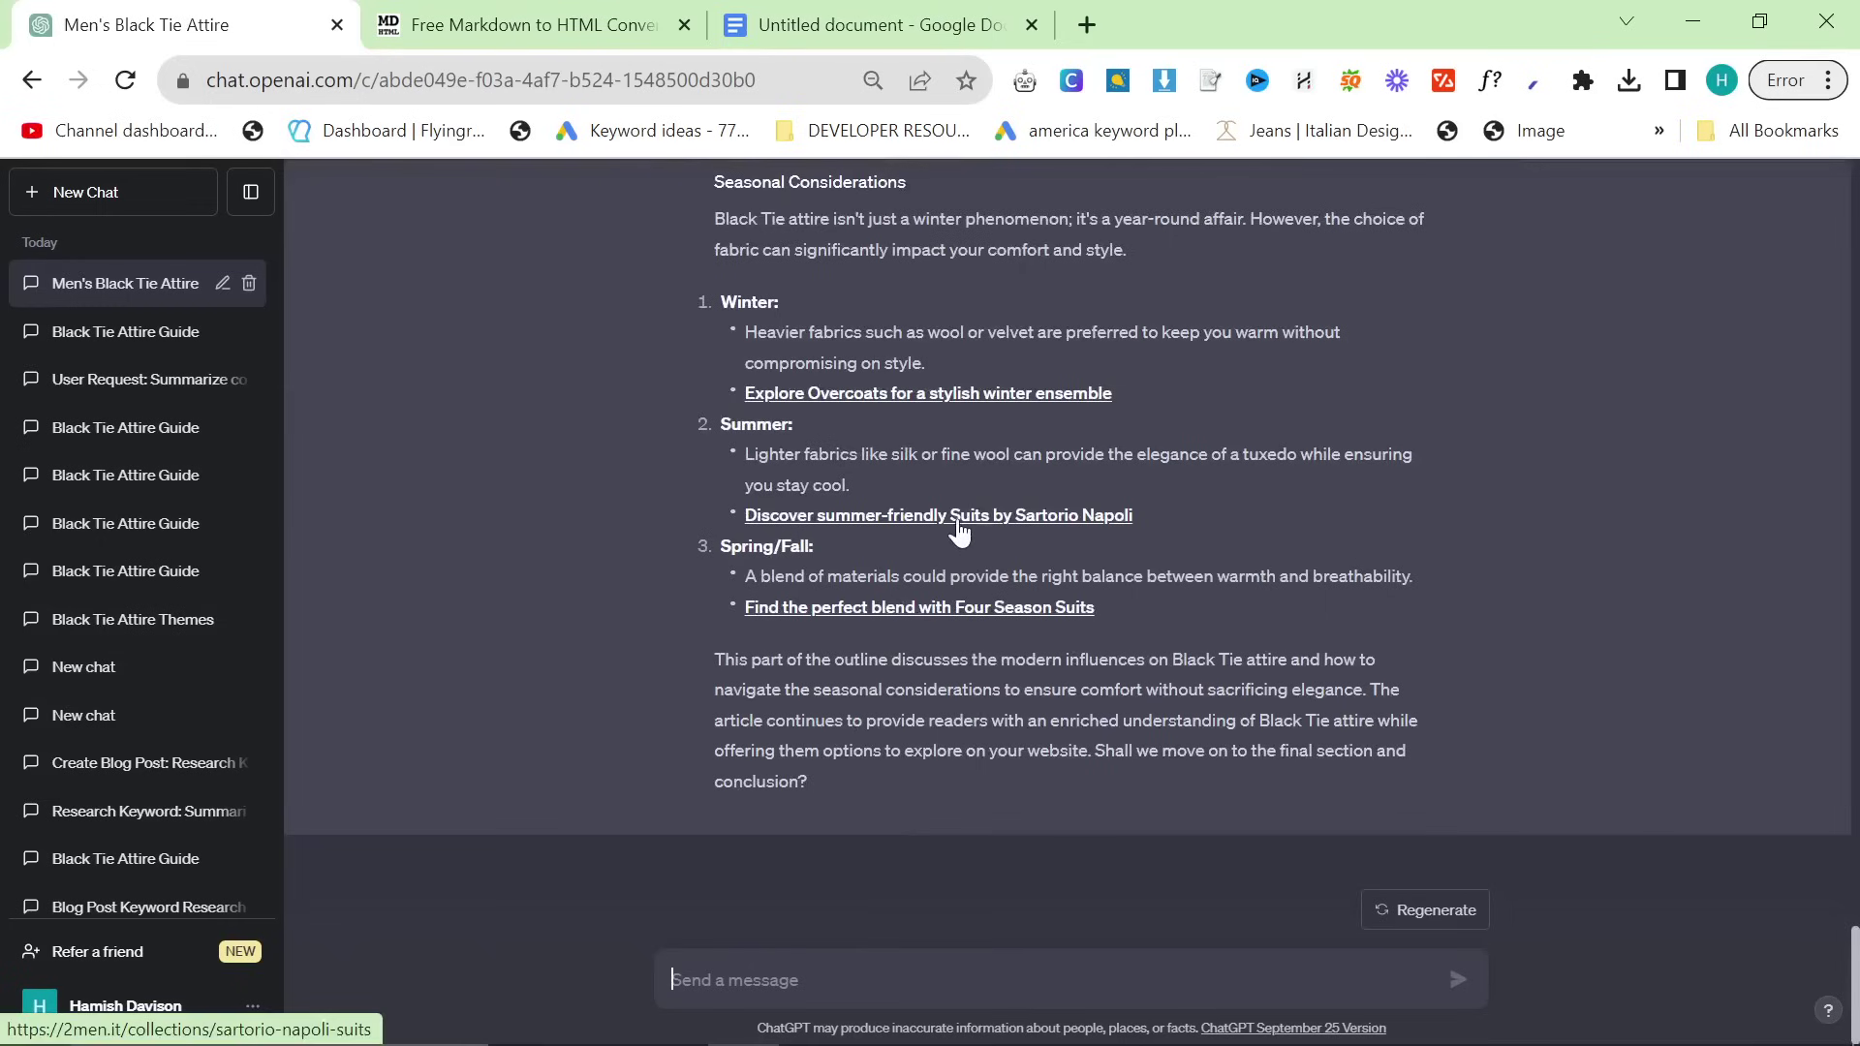
type("Continue")
key("Return")
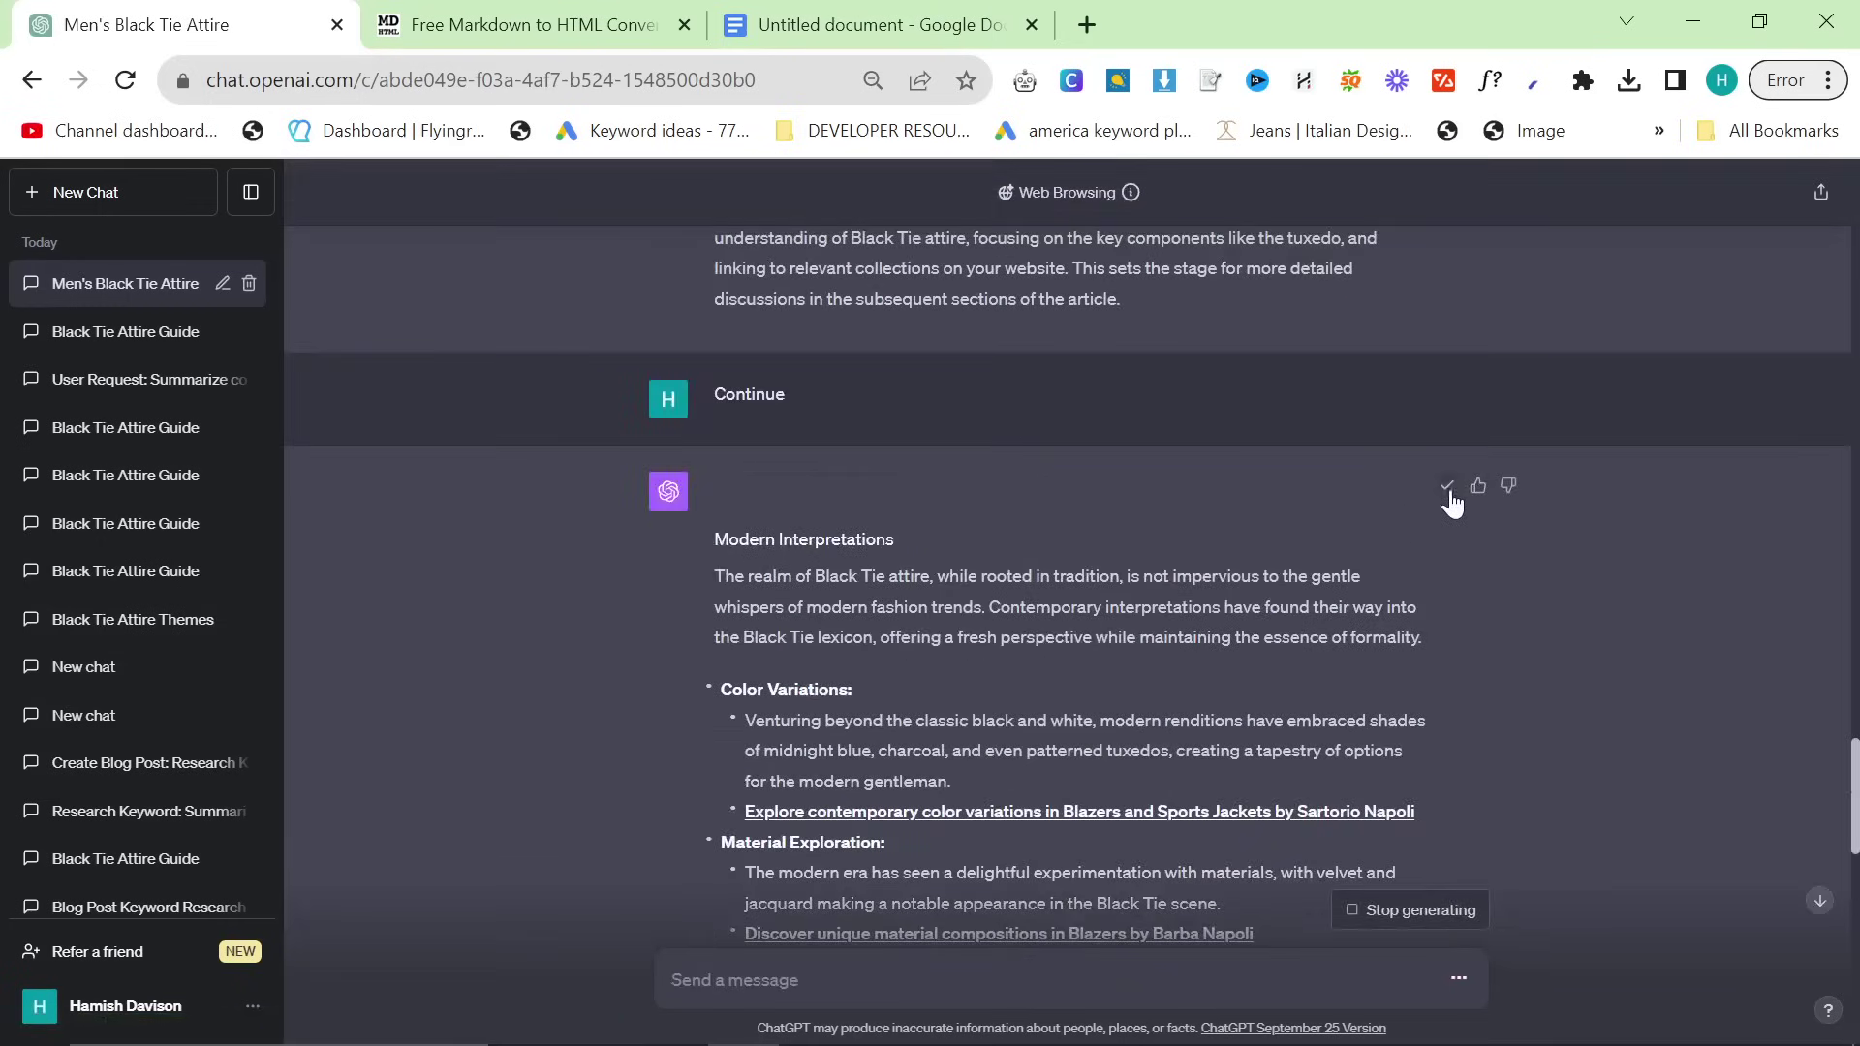
Step: Delete ChatGPT's closing paragraph from the markdown in the converter
left_click(523, 25)
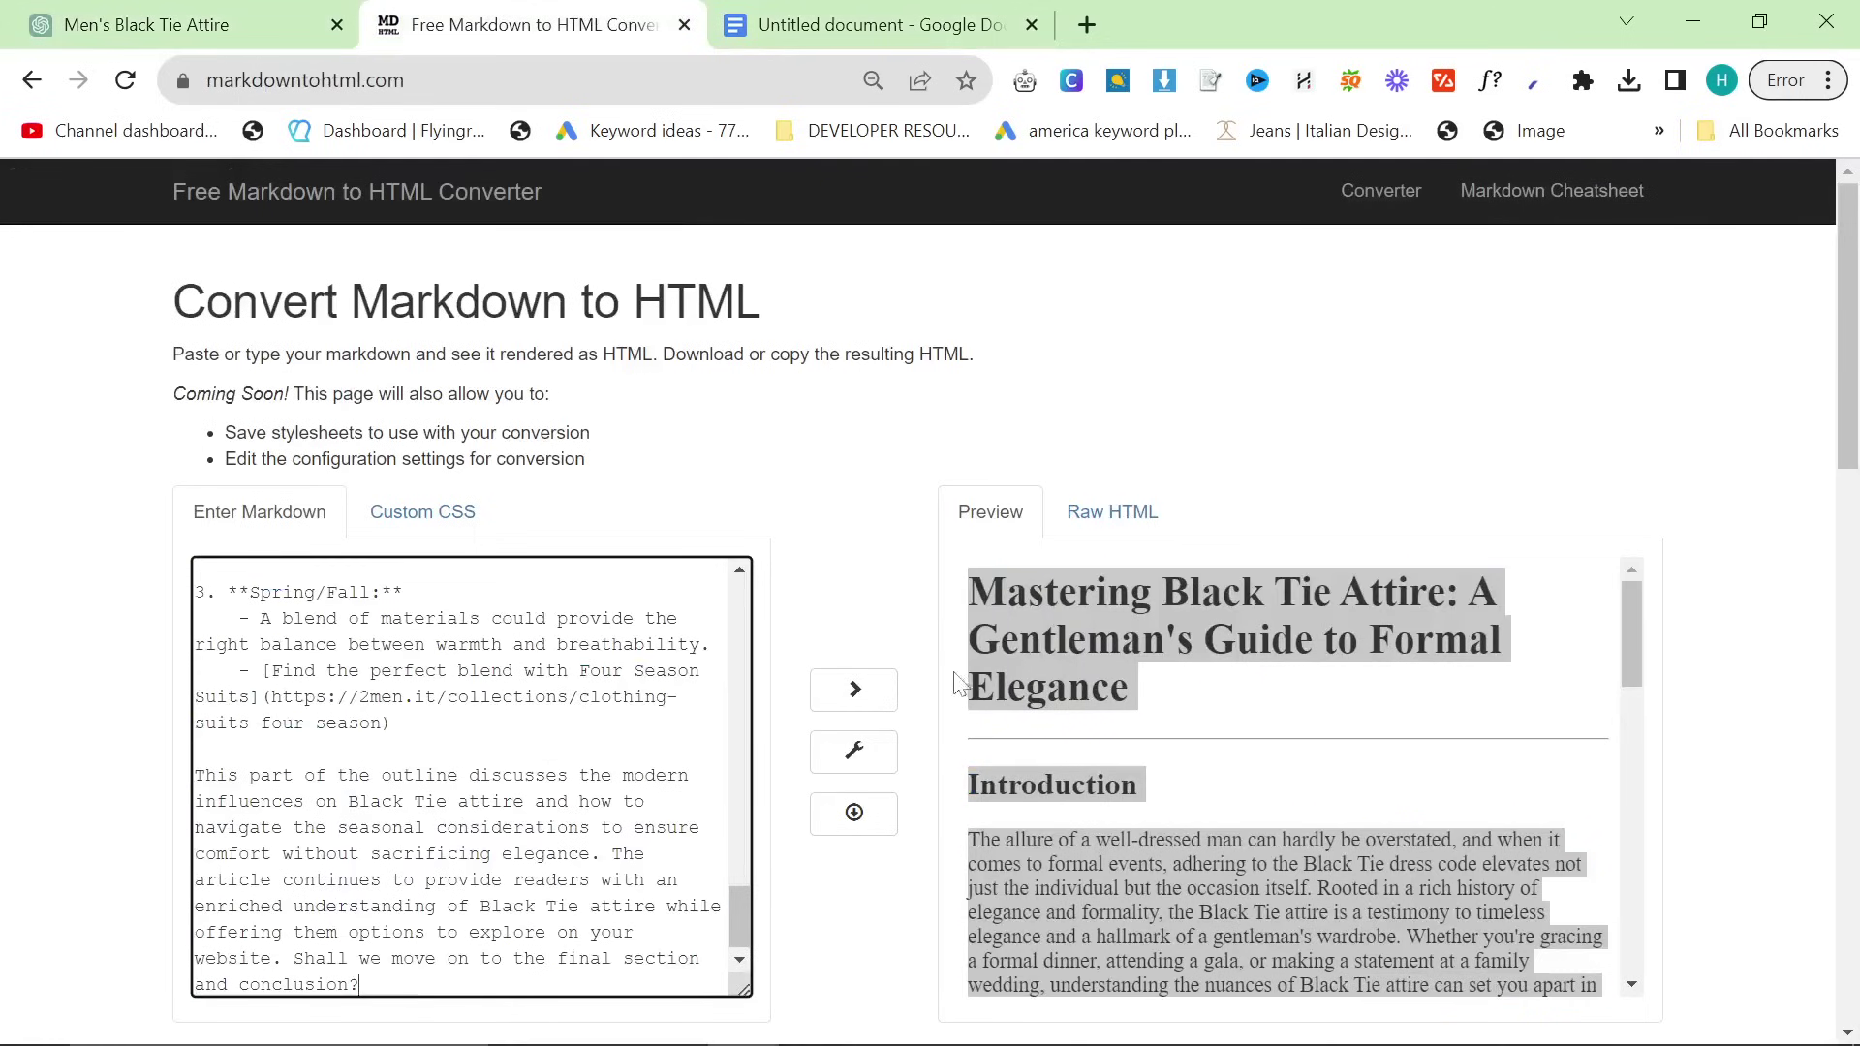
scroll(1025, 560, "down", 10)
scroll(1025, 560, "down", 10)
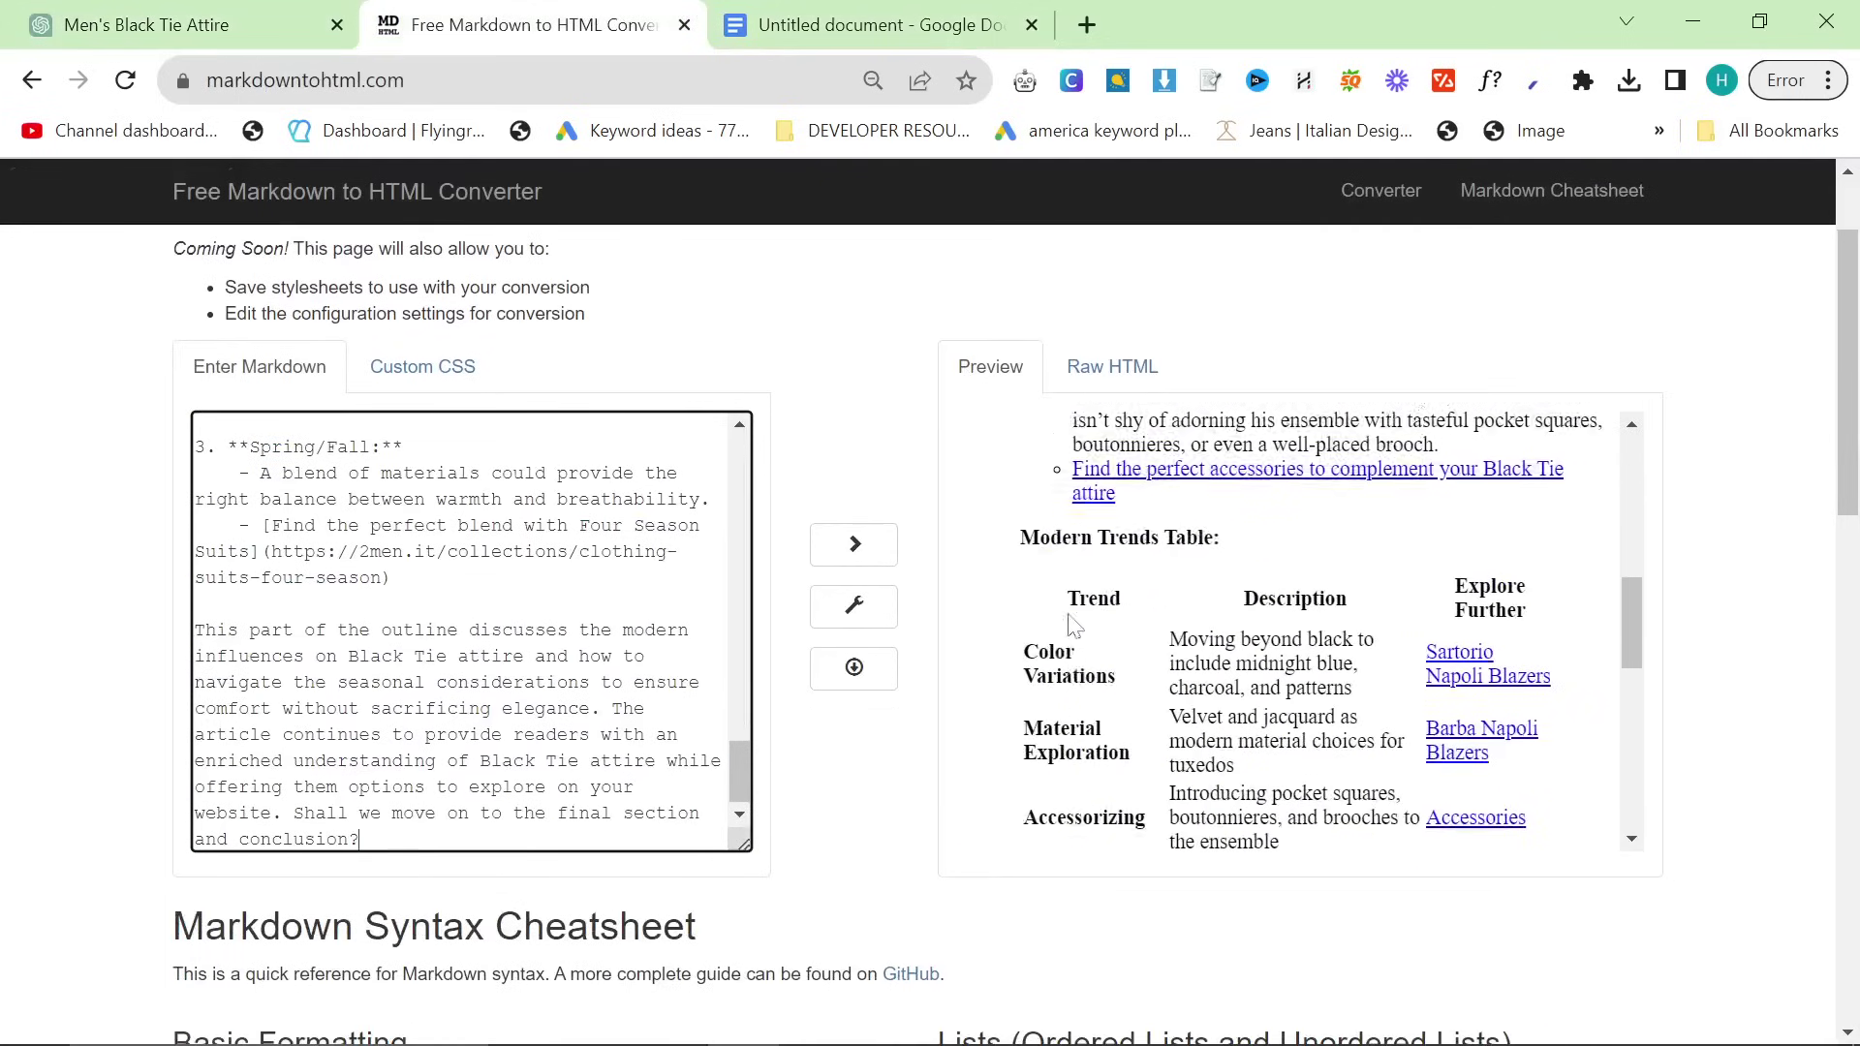
scroll(1073, 625, "down", 10)
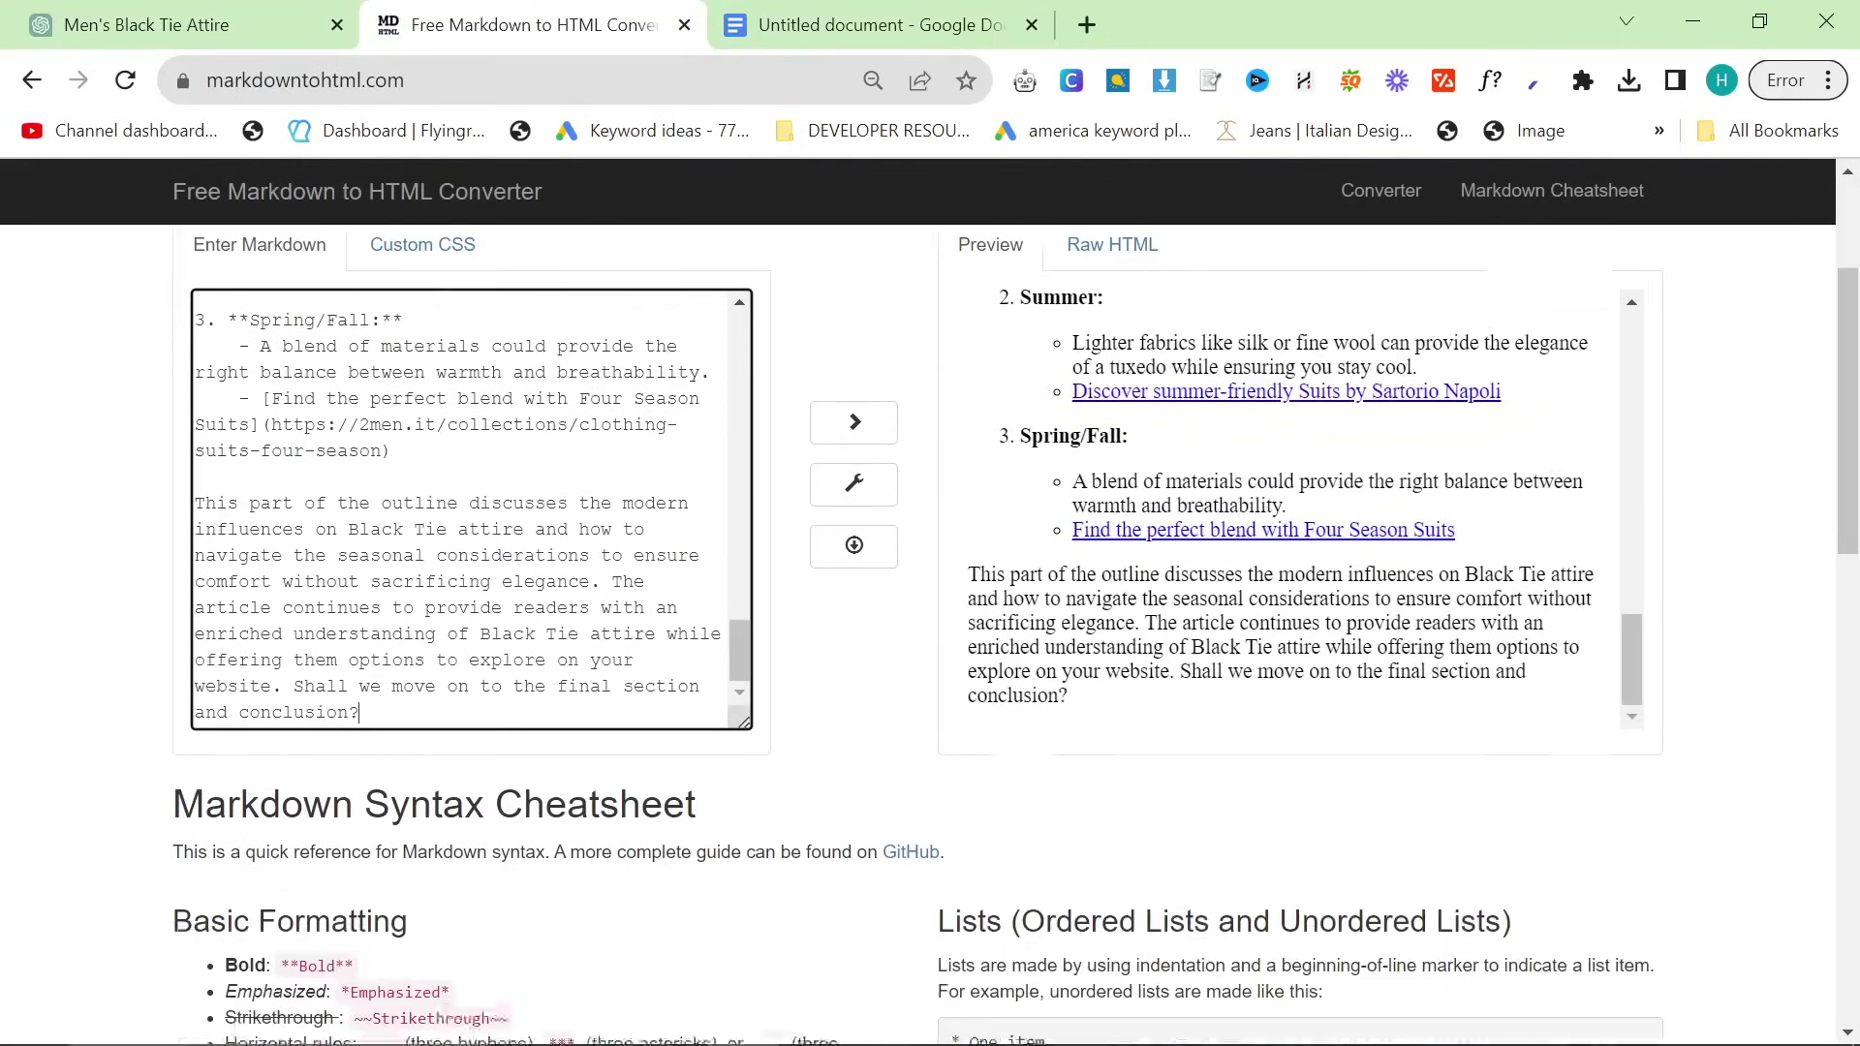
scroll(1074, 625, "up", 1)
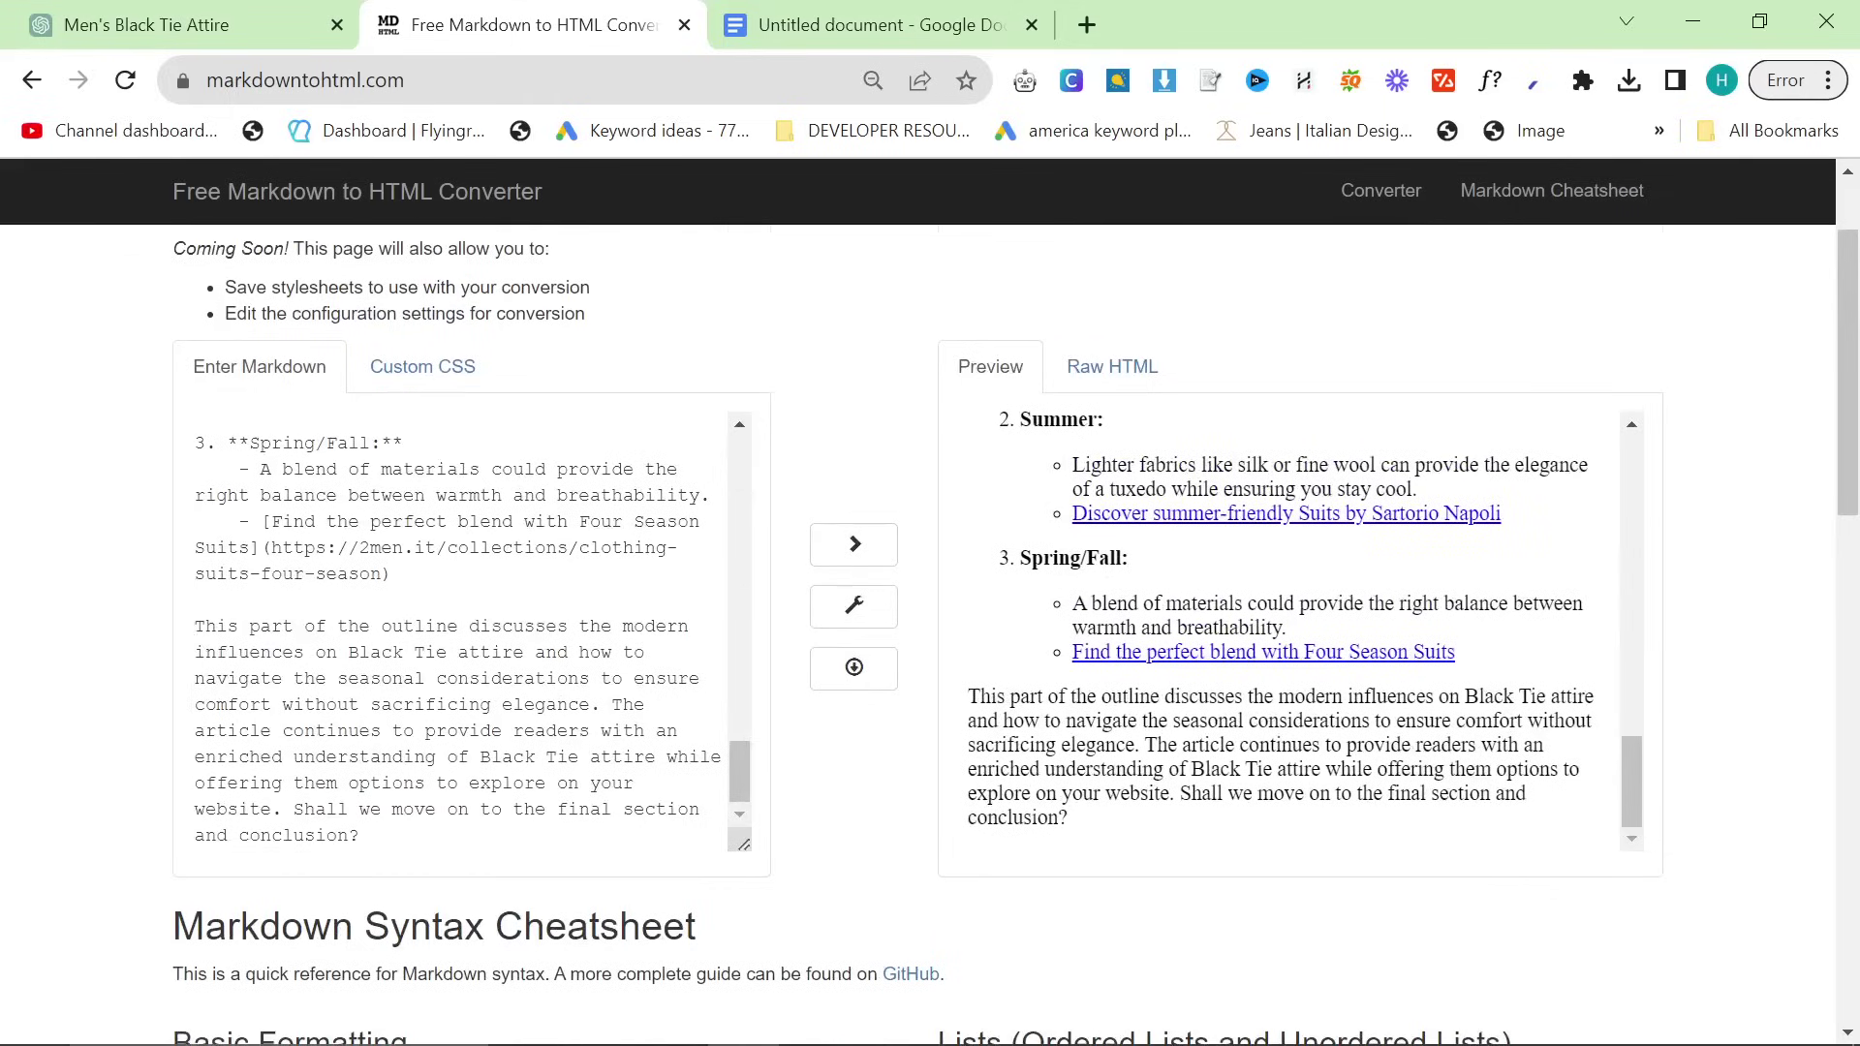
left_click_drag(361, 835, 182, 639)
key("BackSpace")
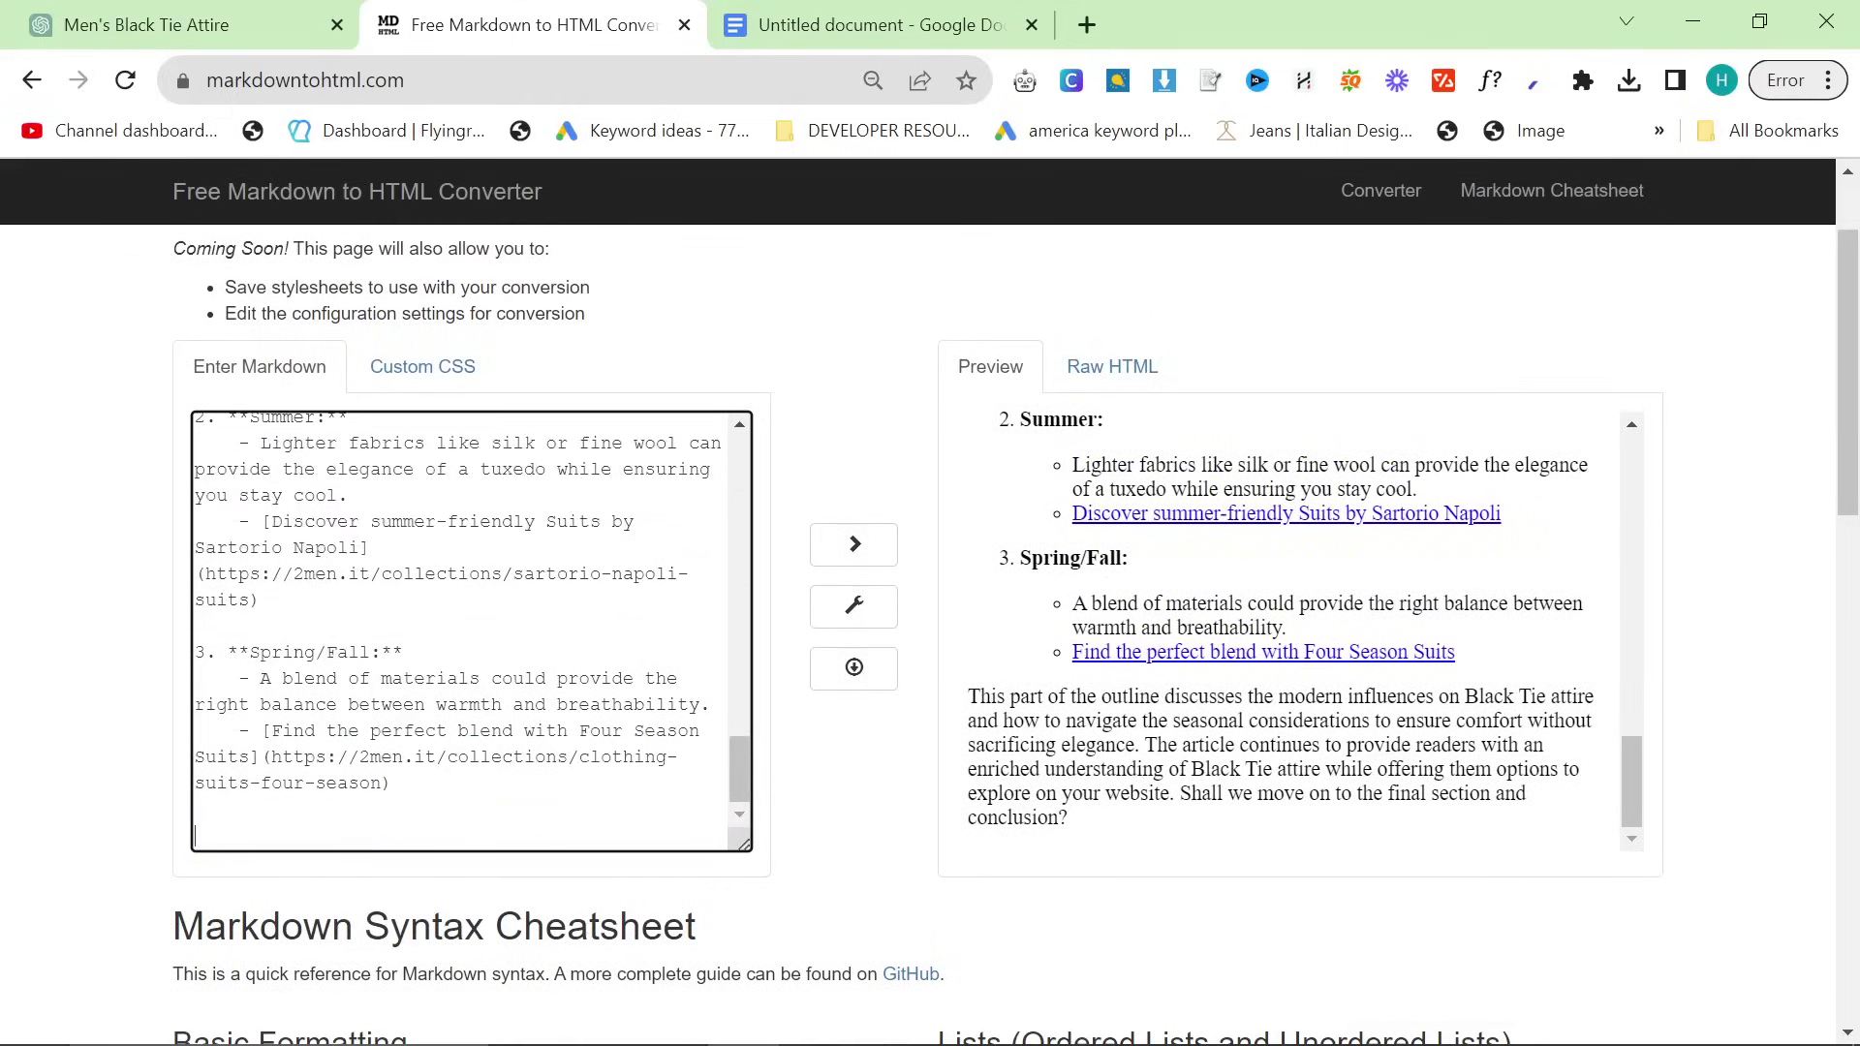
Step: Select the rendered article, glance at the Google doc and ChatGPT, then return
scroll(1287, 615, "up", 8)
left_click(1286, 615)
key("ctrl+a")
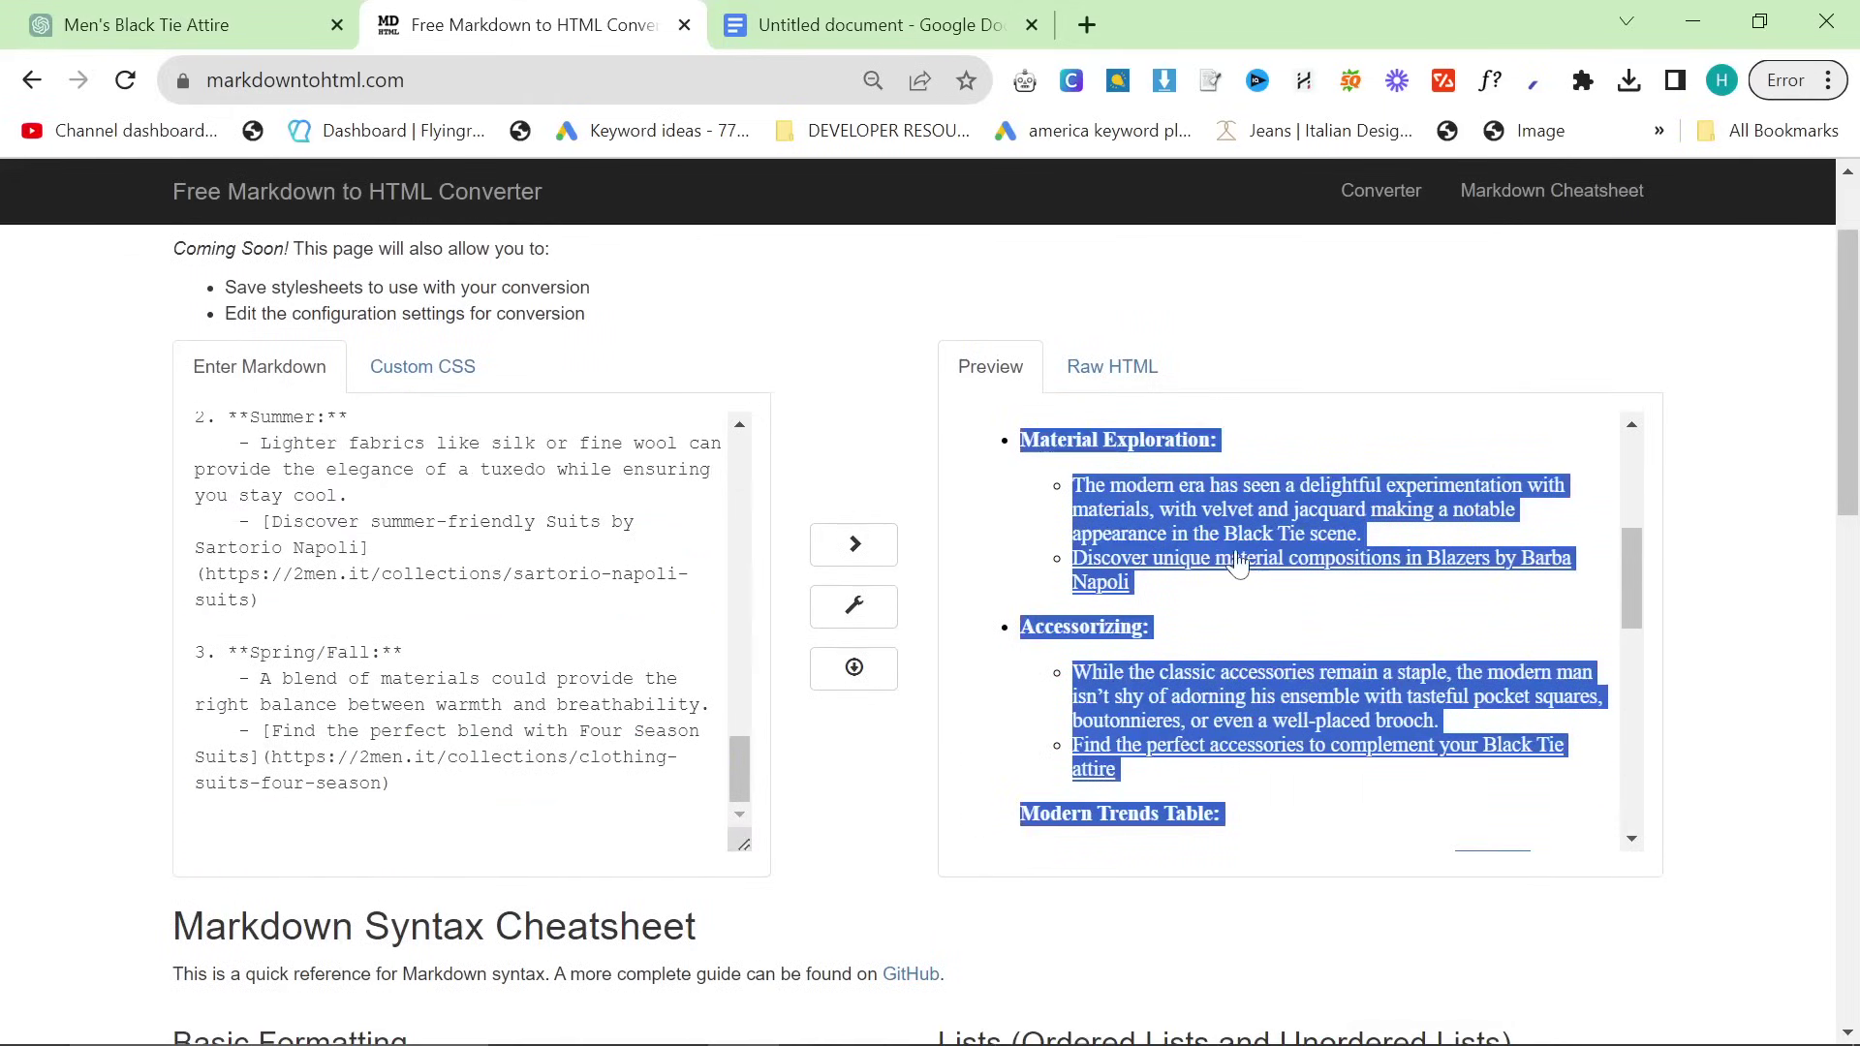
left_click(848, 21)
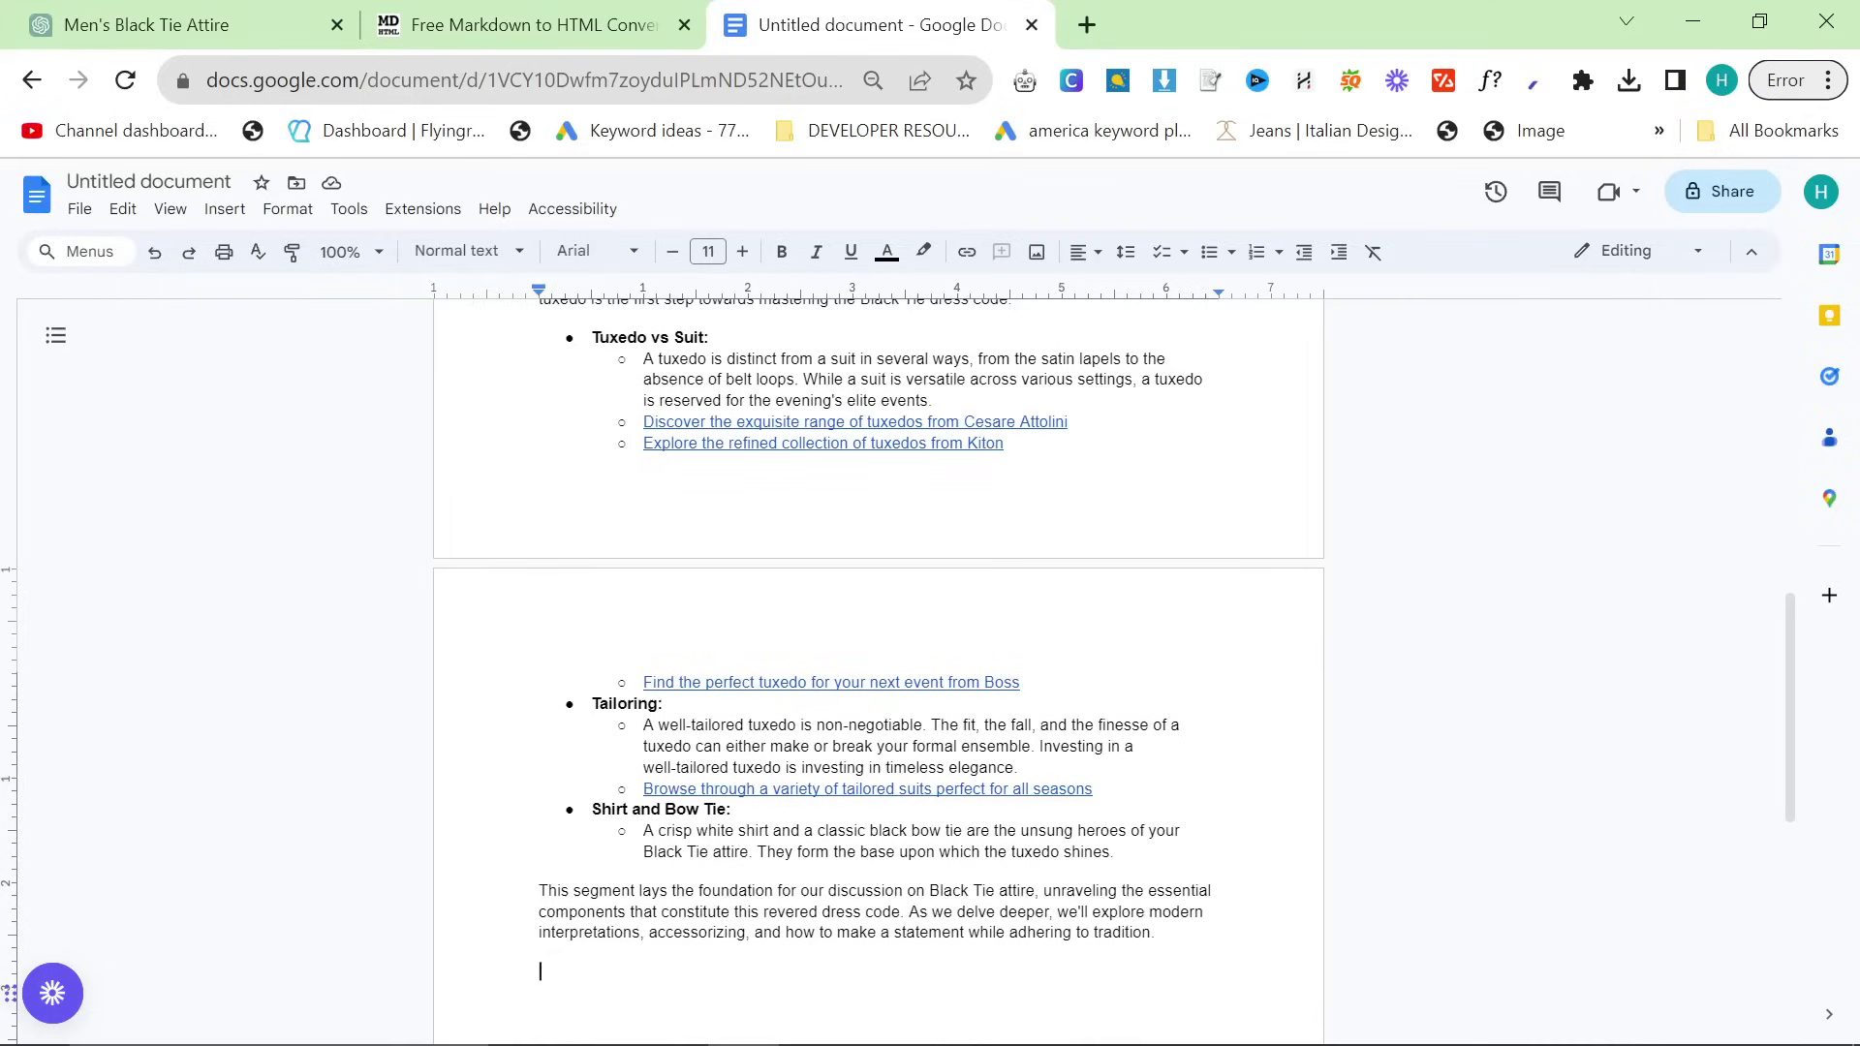
left_click(351, 29)
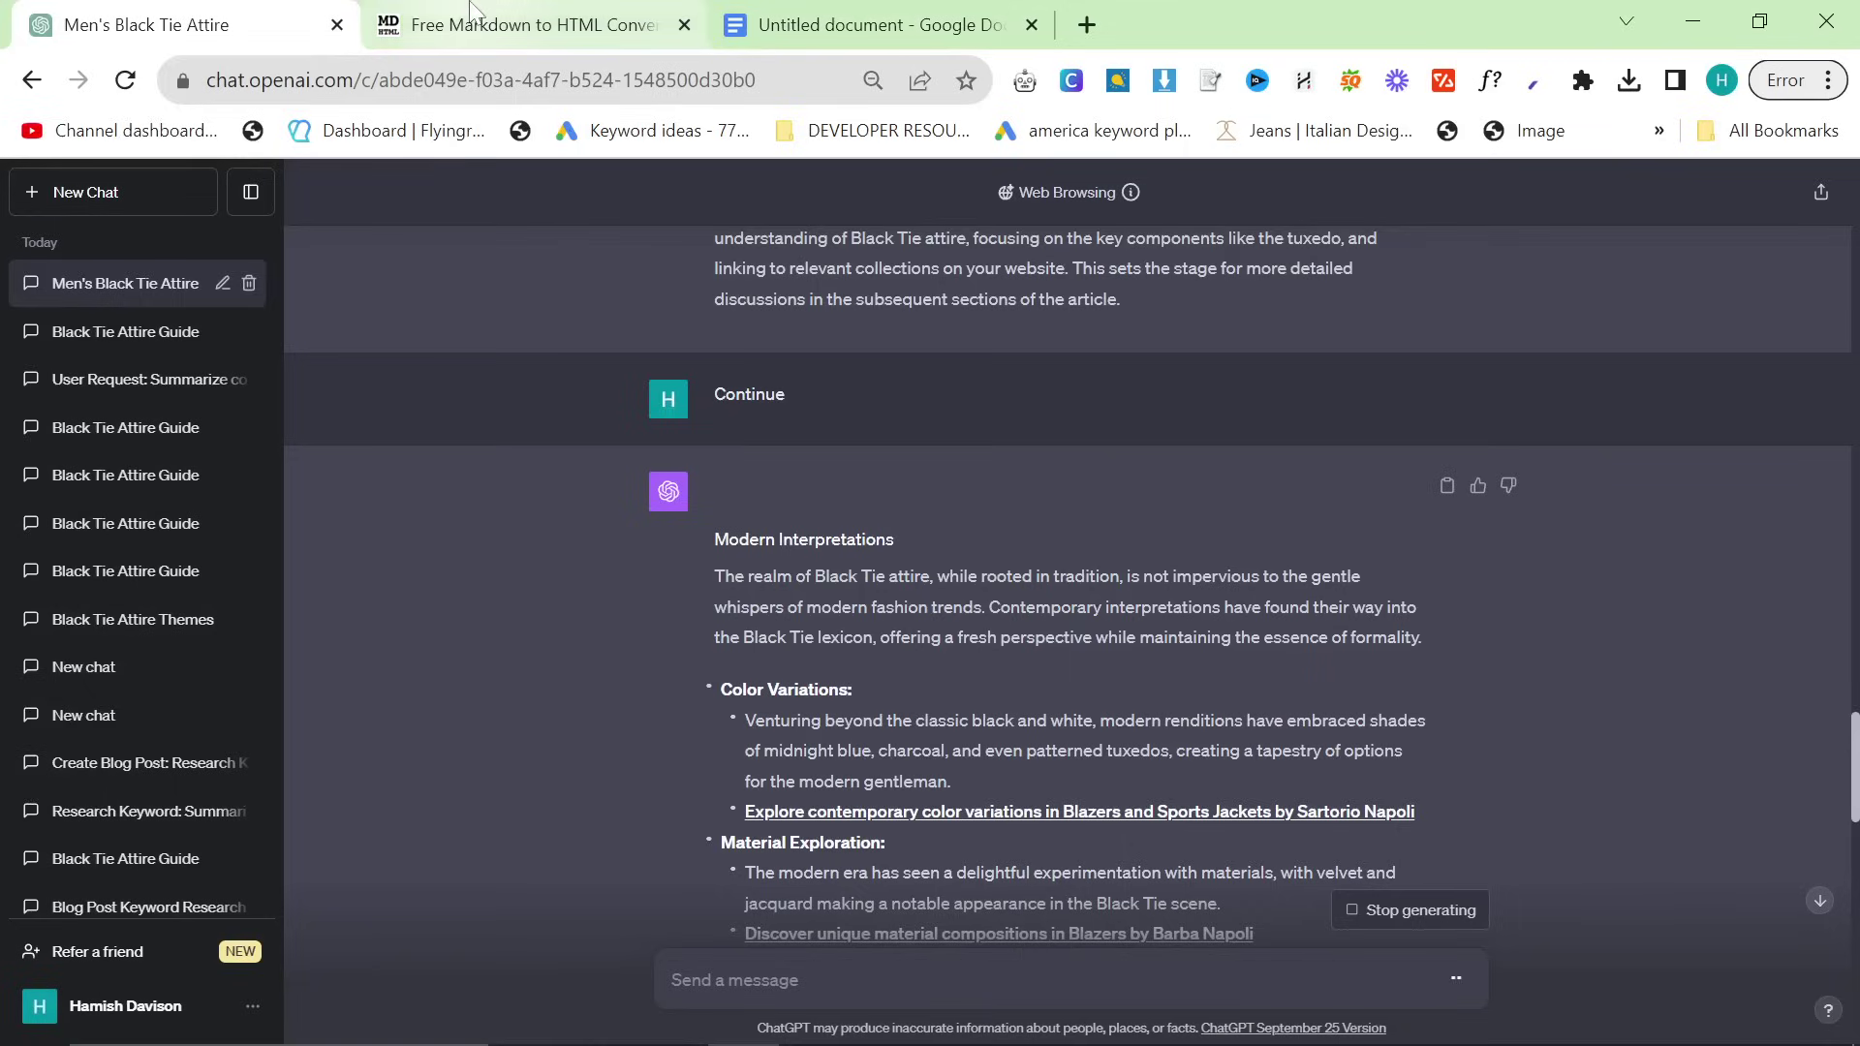
left_click(523, 24)
Step: Change the Modern Interpretations heading from #### to ## and refocus the rendered preview
scroll(472, 630, "up", 8)
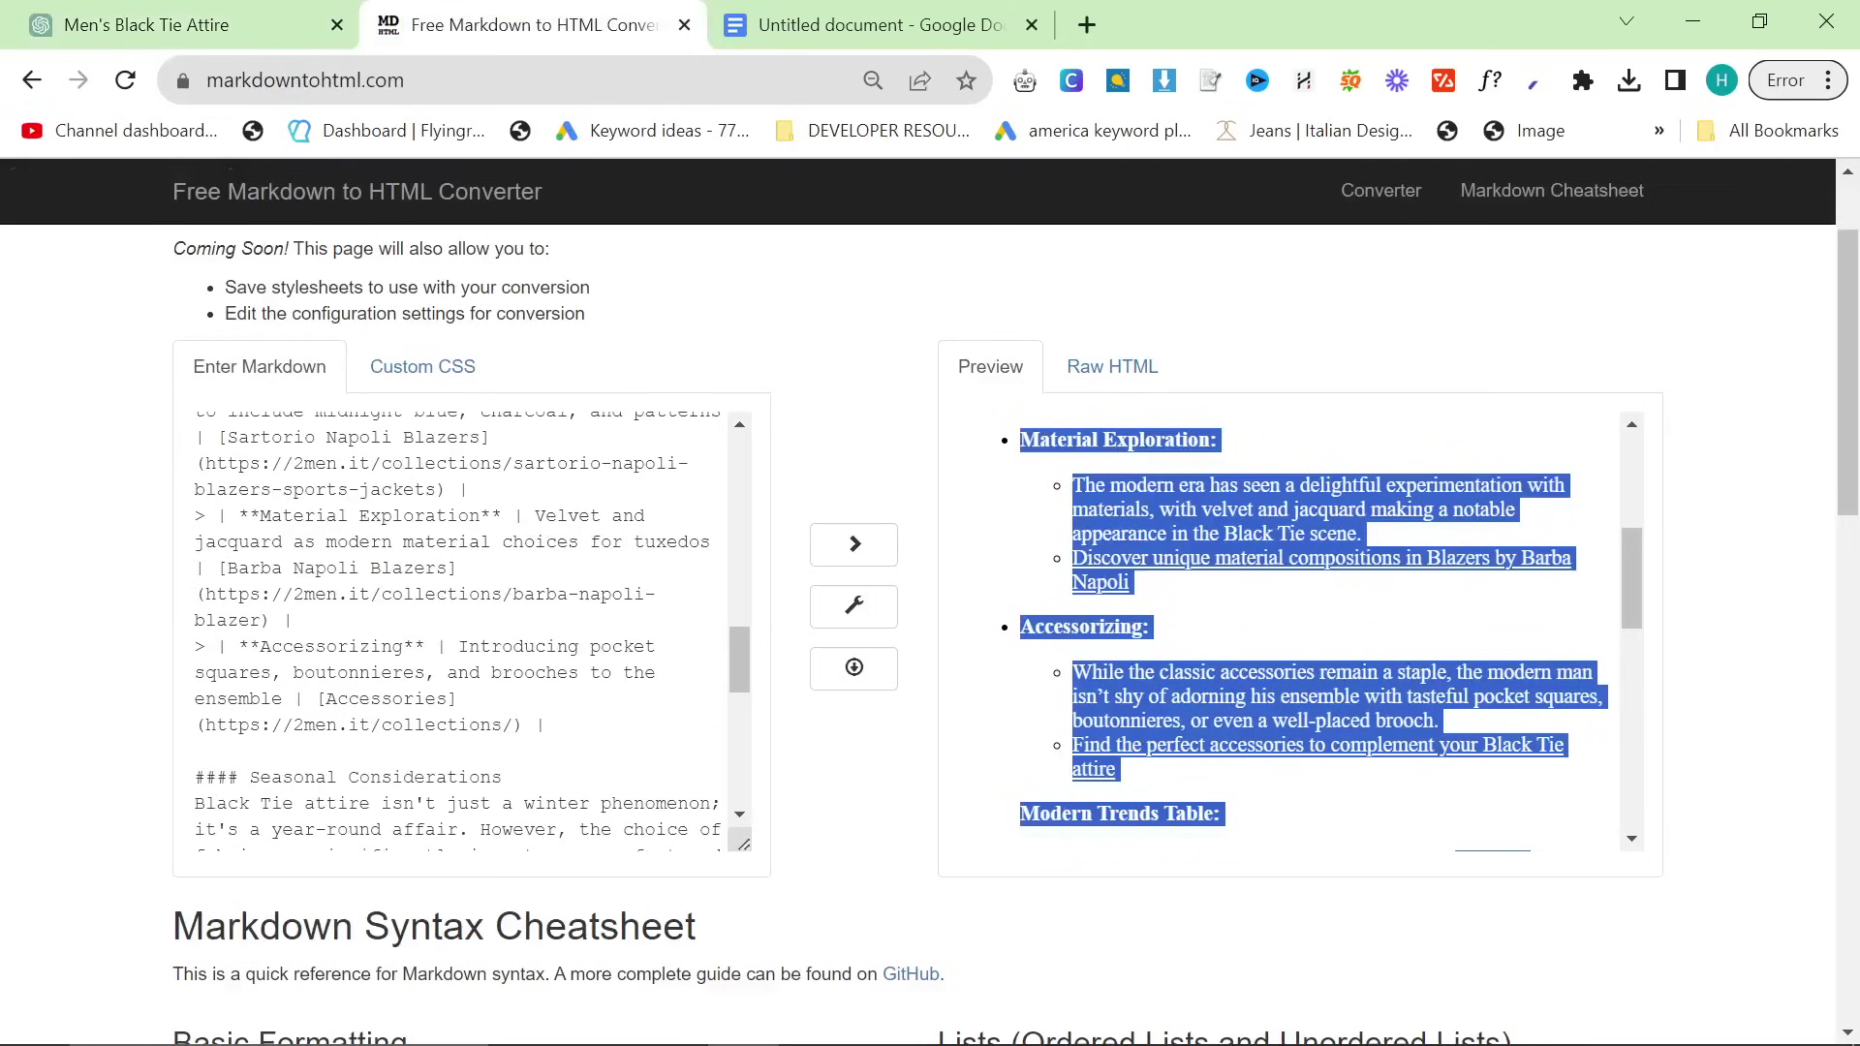
left_click(238, 777)
key("Up")
key("Up")
key("Up")
key("Up")
key("Up")
key("Up")
key("Up")
key("Up")
key("Up")
key("Up")
key("Up")
key("Up")
key("Up")
key("Up")
key("Up")
key("Up")
key("Up")
key("Up")
key("Up")
key("Up")
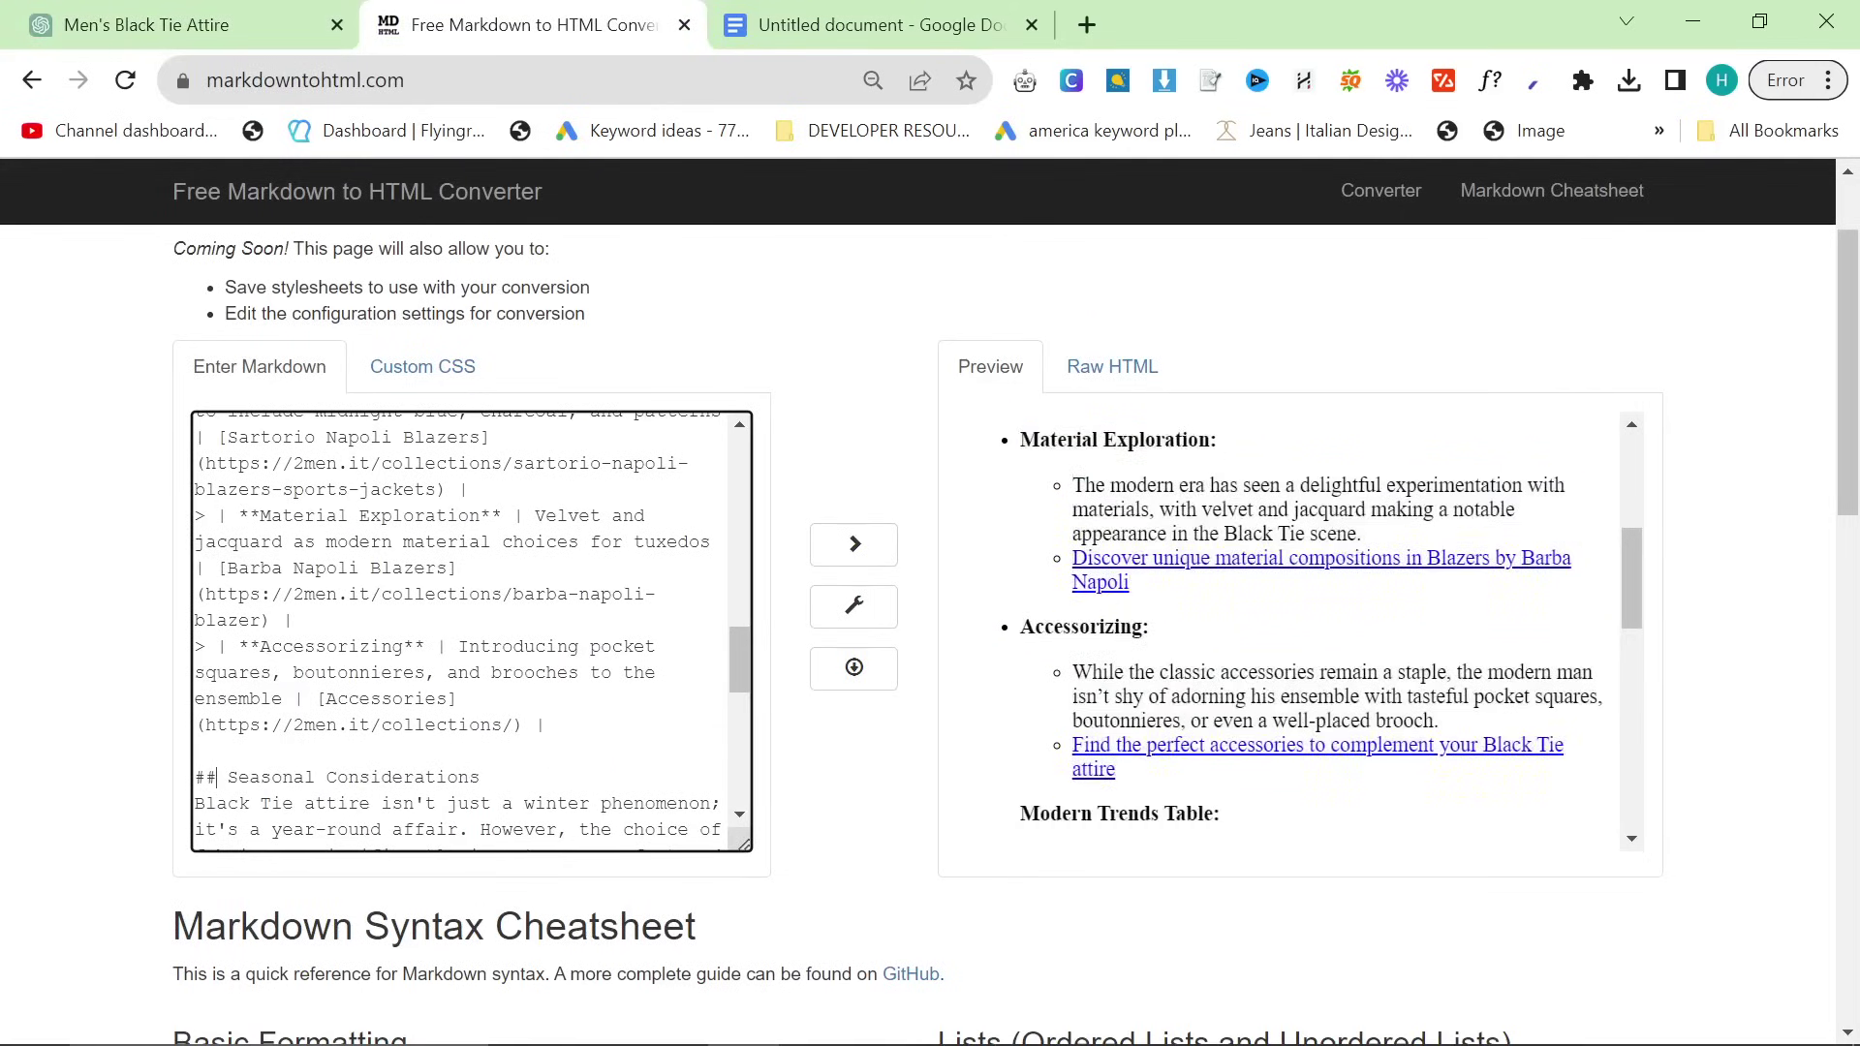
key("Up")
key("Up")
key("Up")
key("Up")
key("Up")
key("Up")
key("Up")
key("Up")
key("Up")
key("Up")
key("Up")
key("Up")
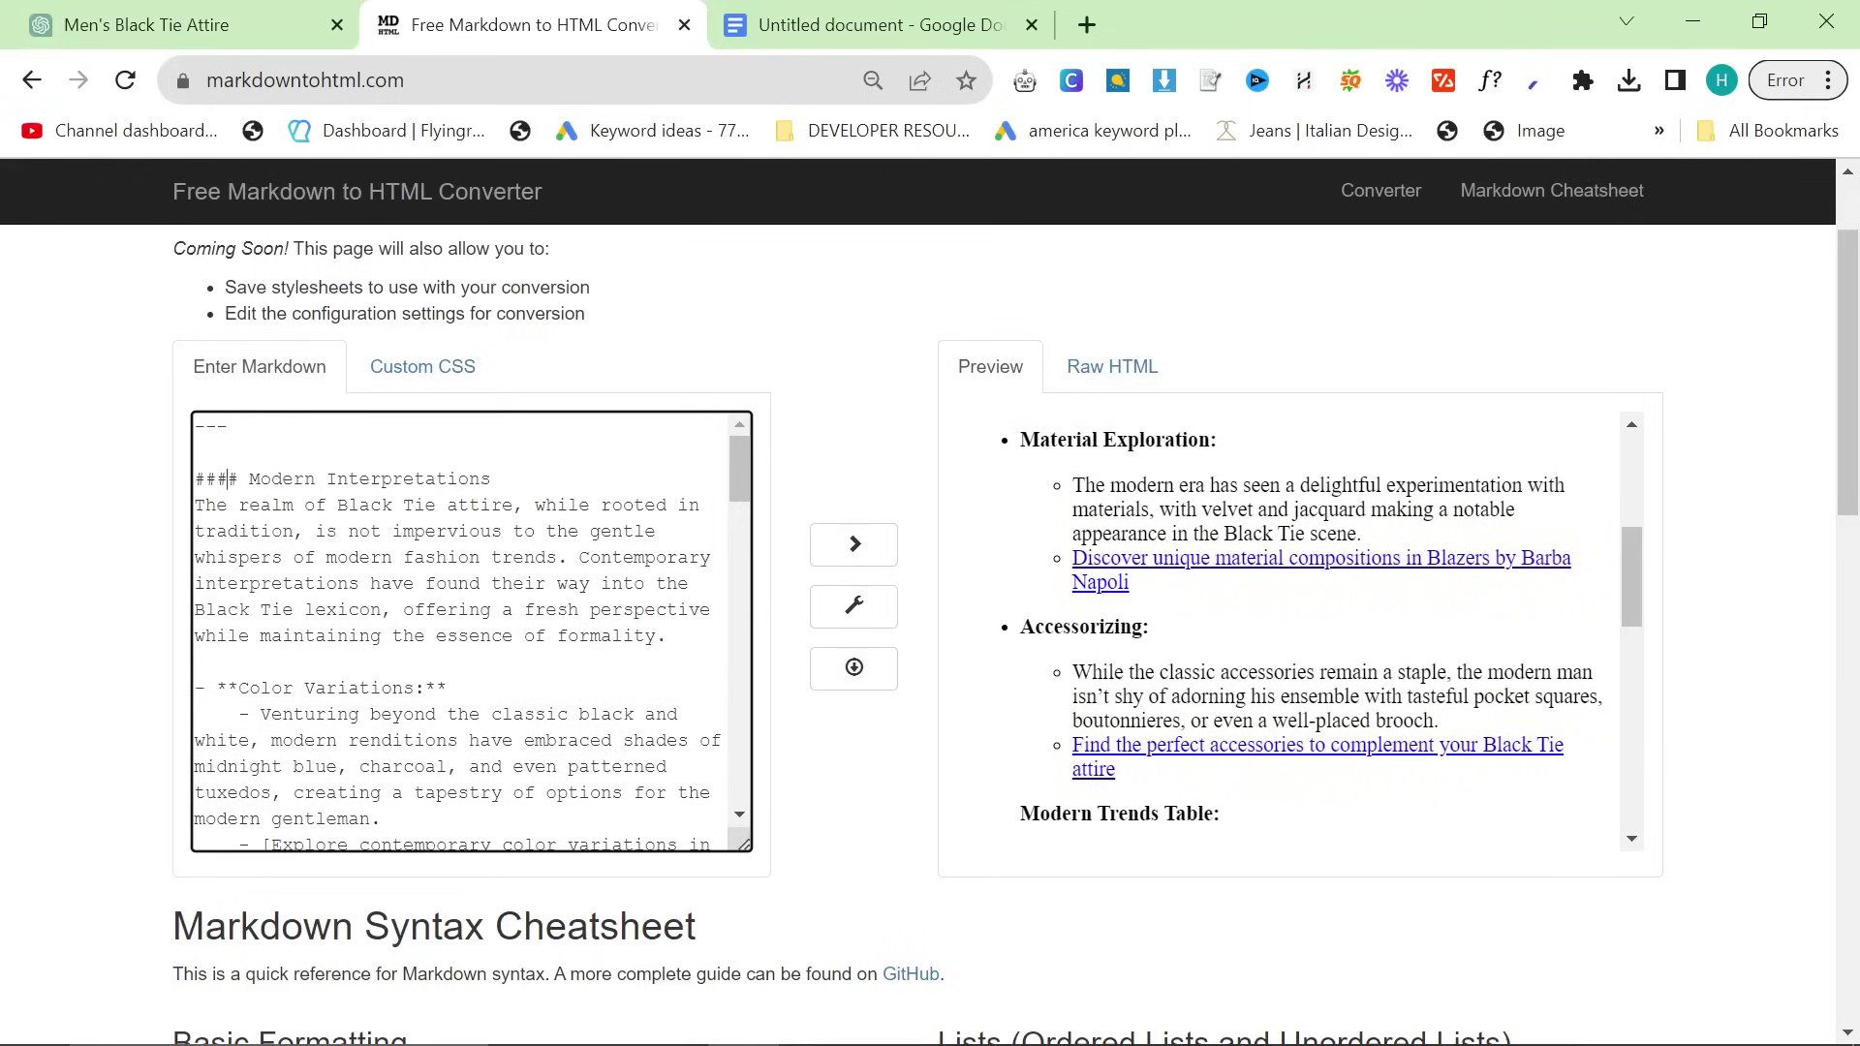
key("shift+Up")
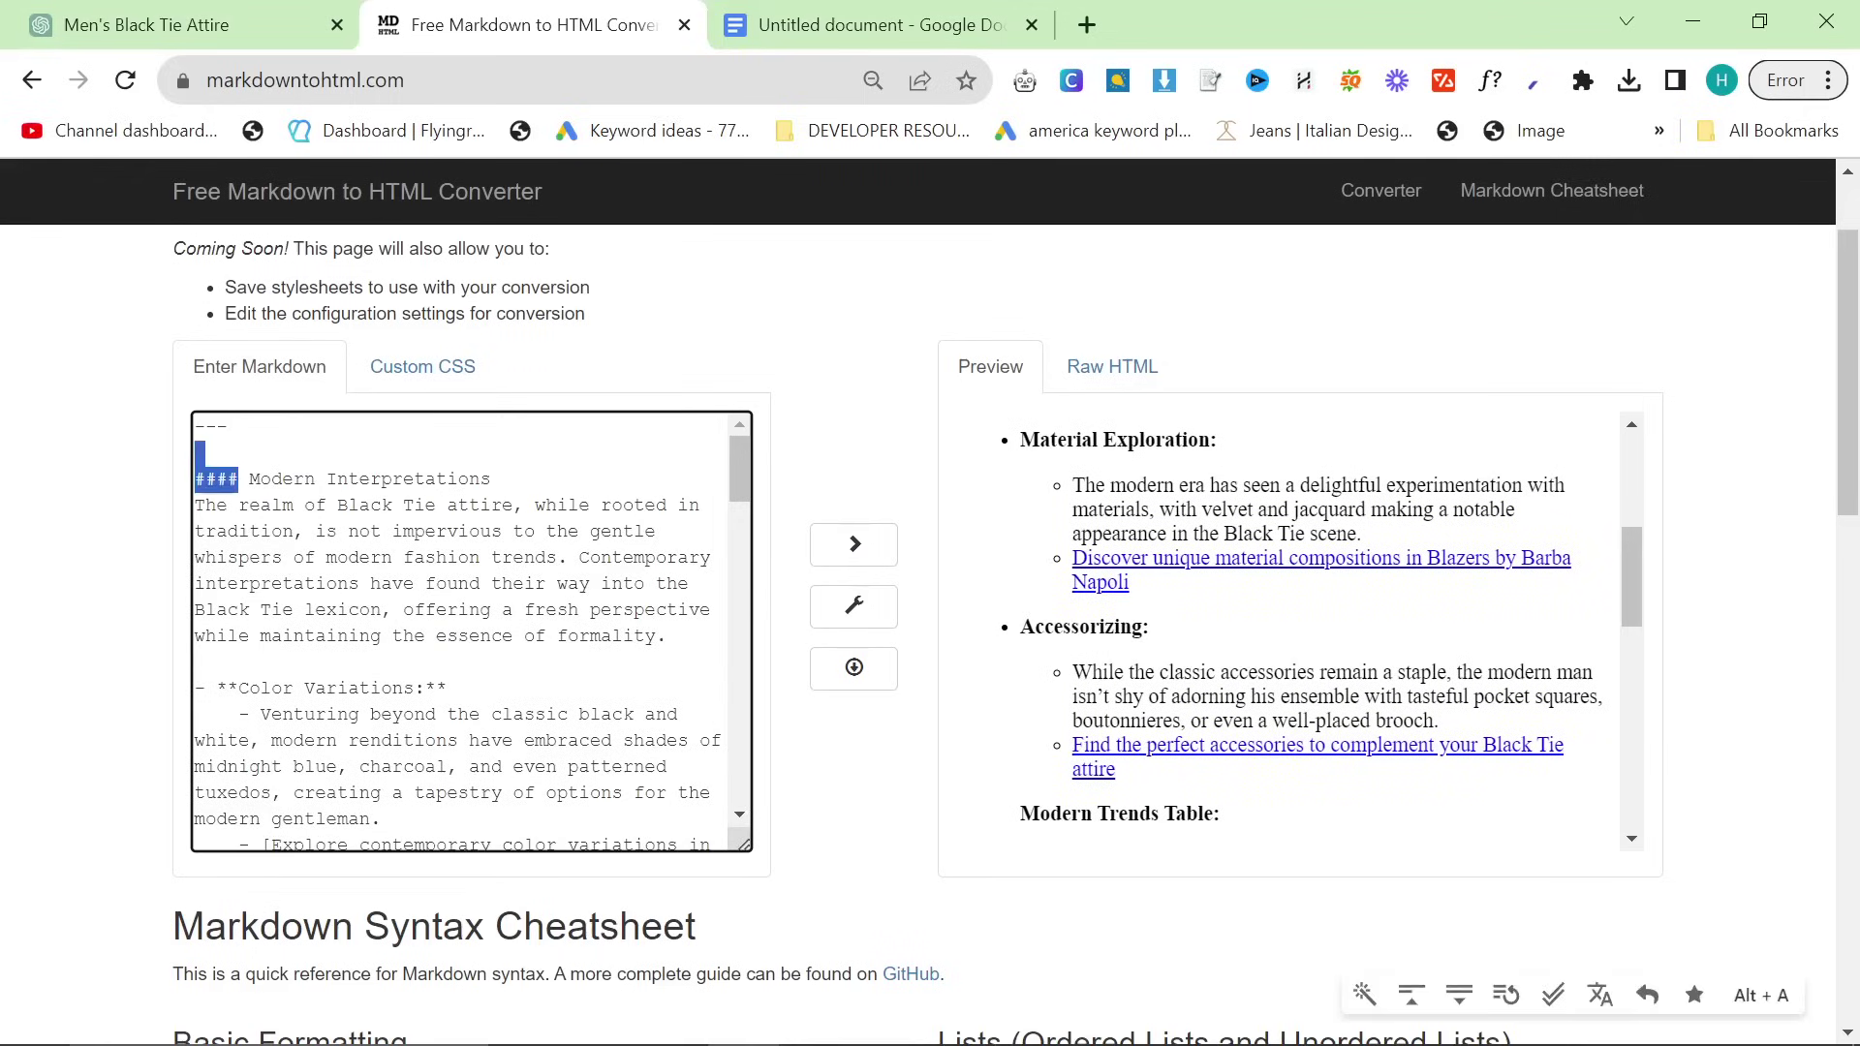
key("Down")
scroll(1260, 630, "up", 1)
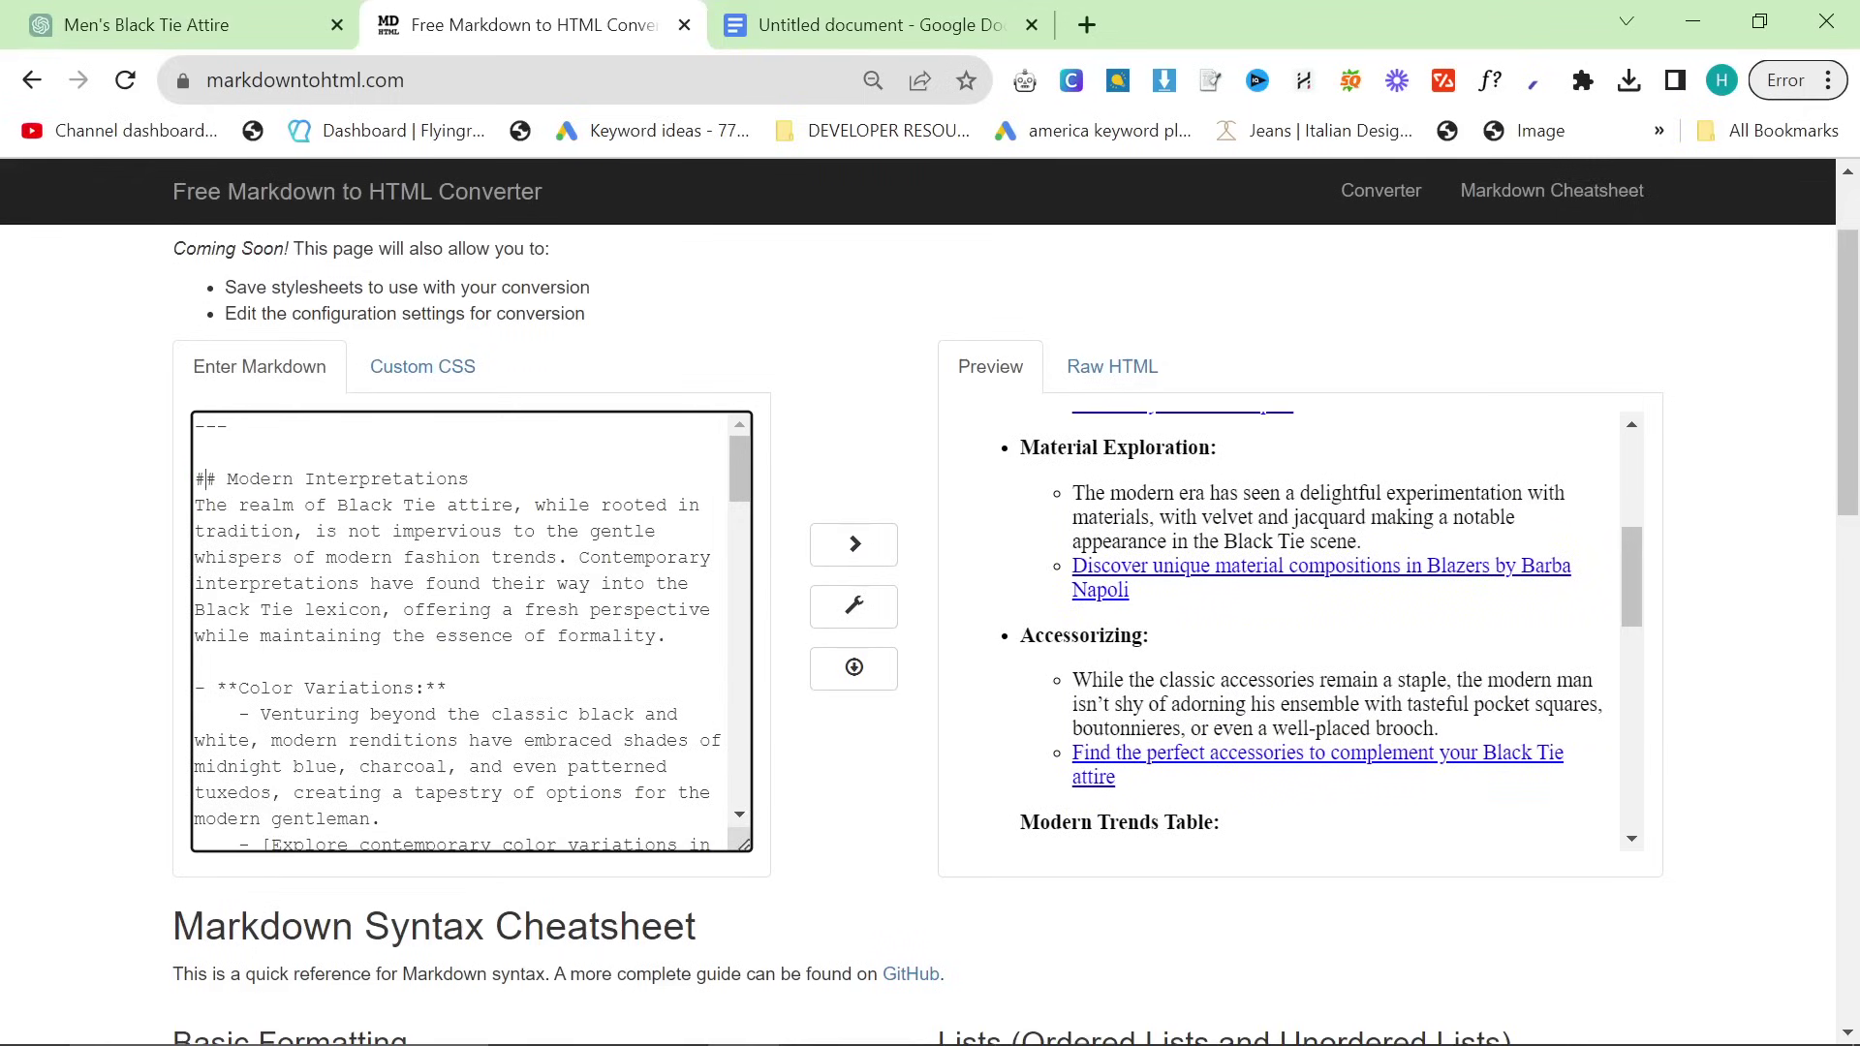
left_click(1061, 610)
Step: Replace the Google Doc's old content with the updated rendered article
key("ctrl+a")
left_click(792, 9)
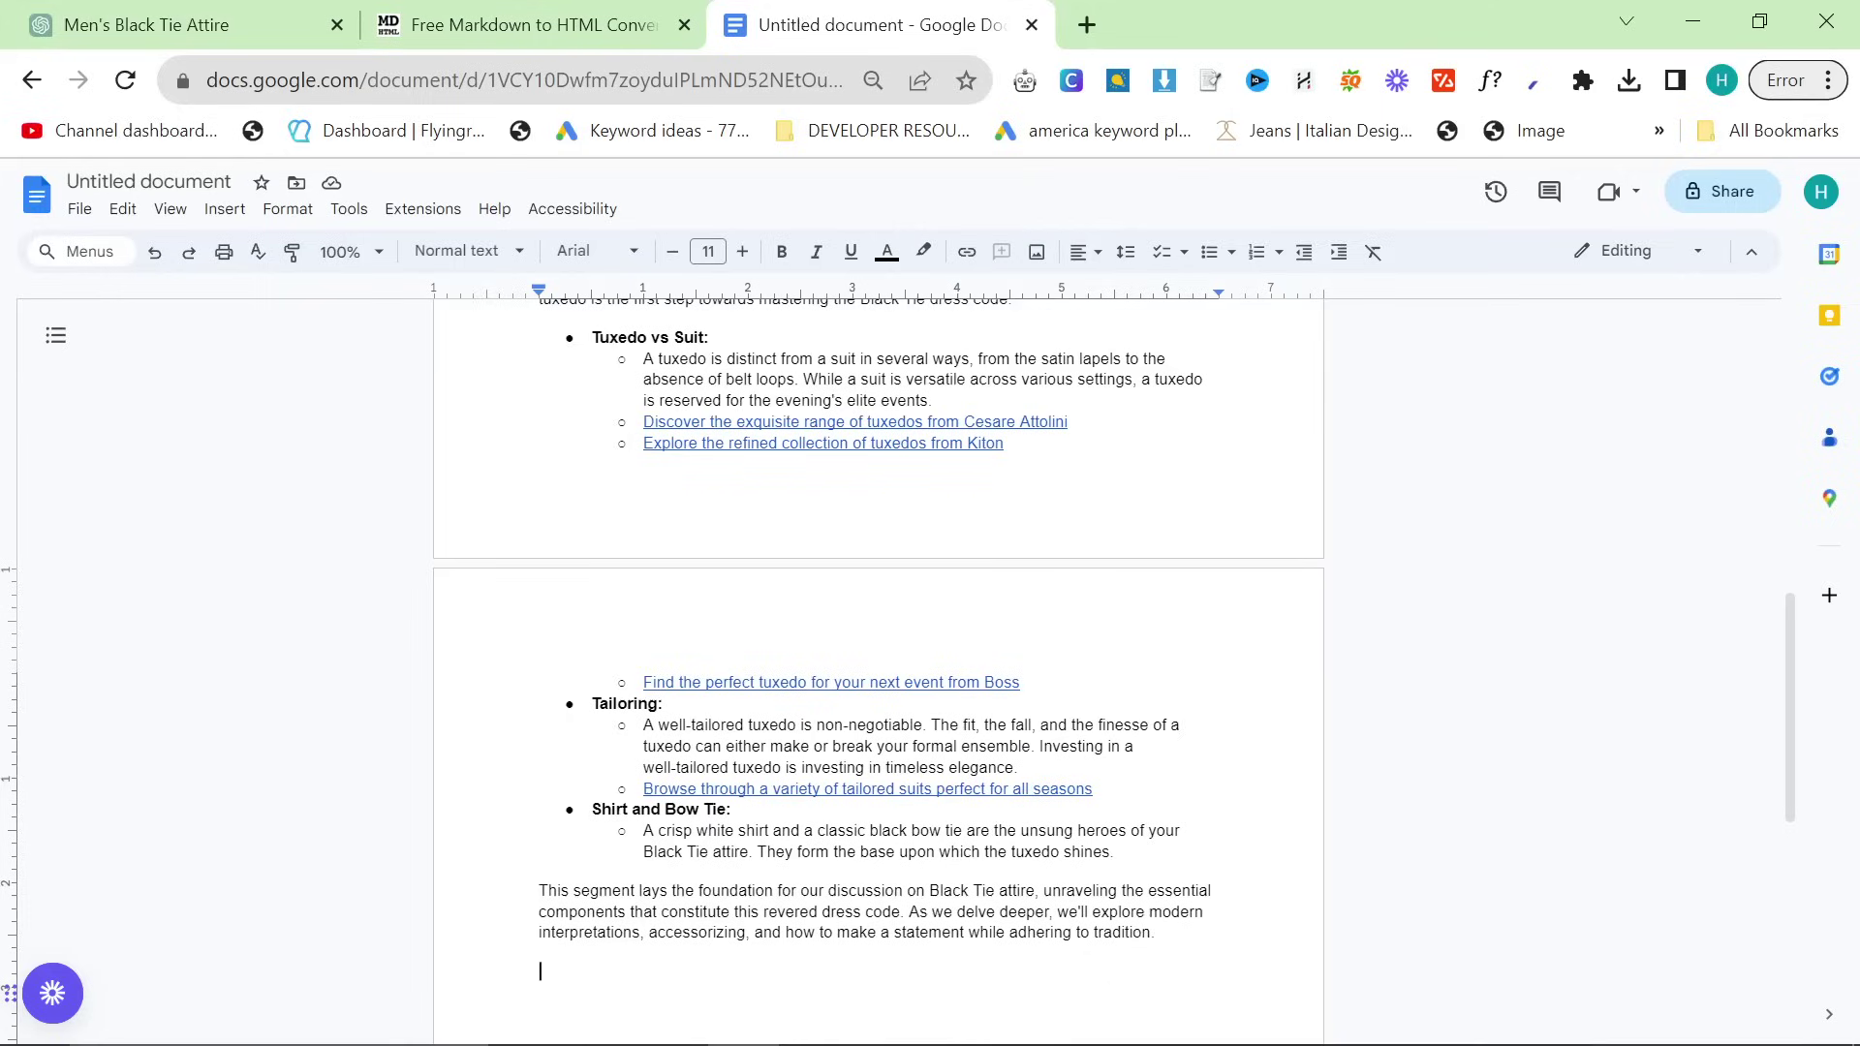
key("ctrl+a")
key("BackSpace")
key("ctrl+v")
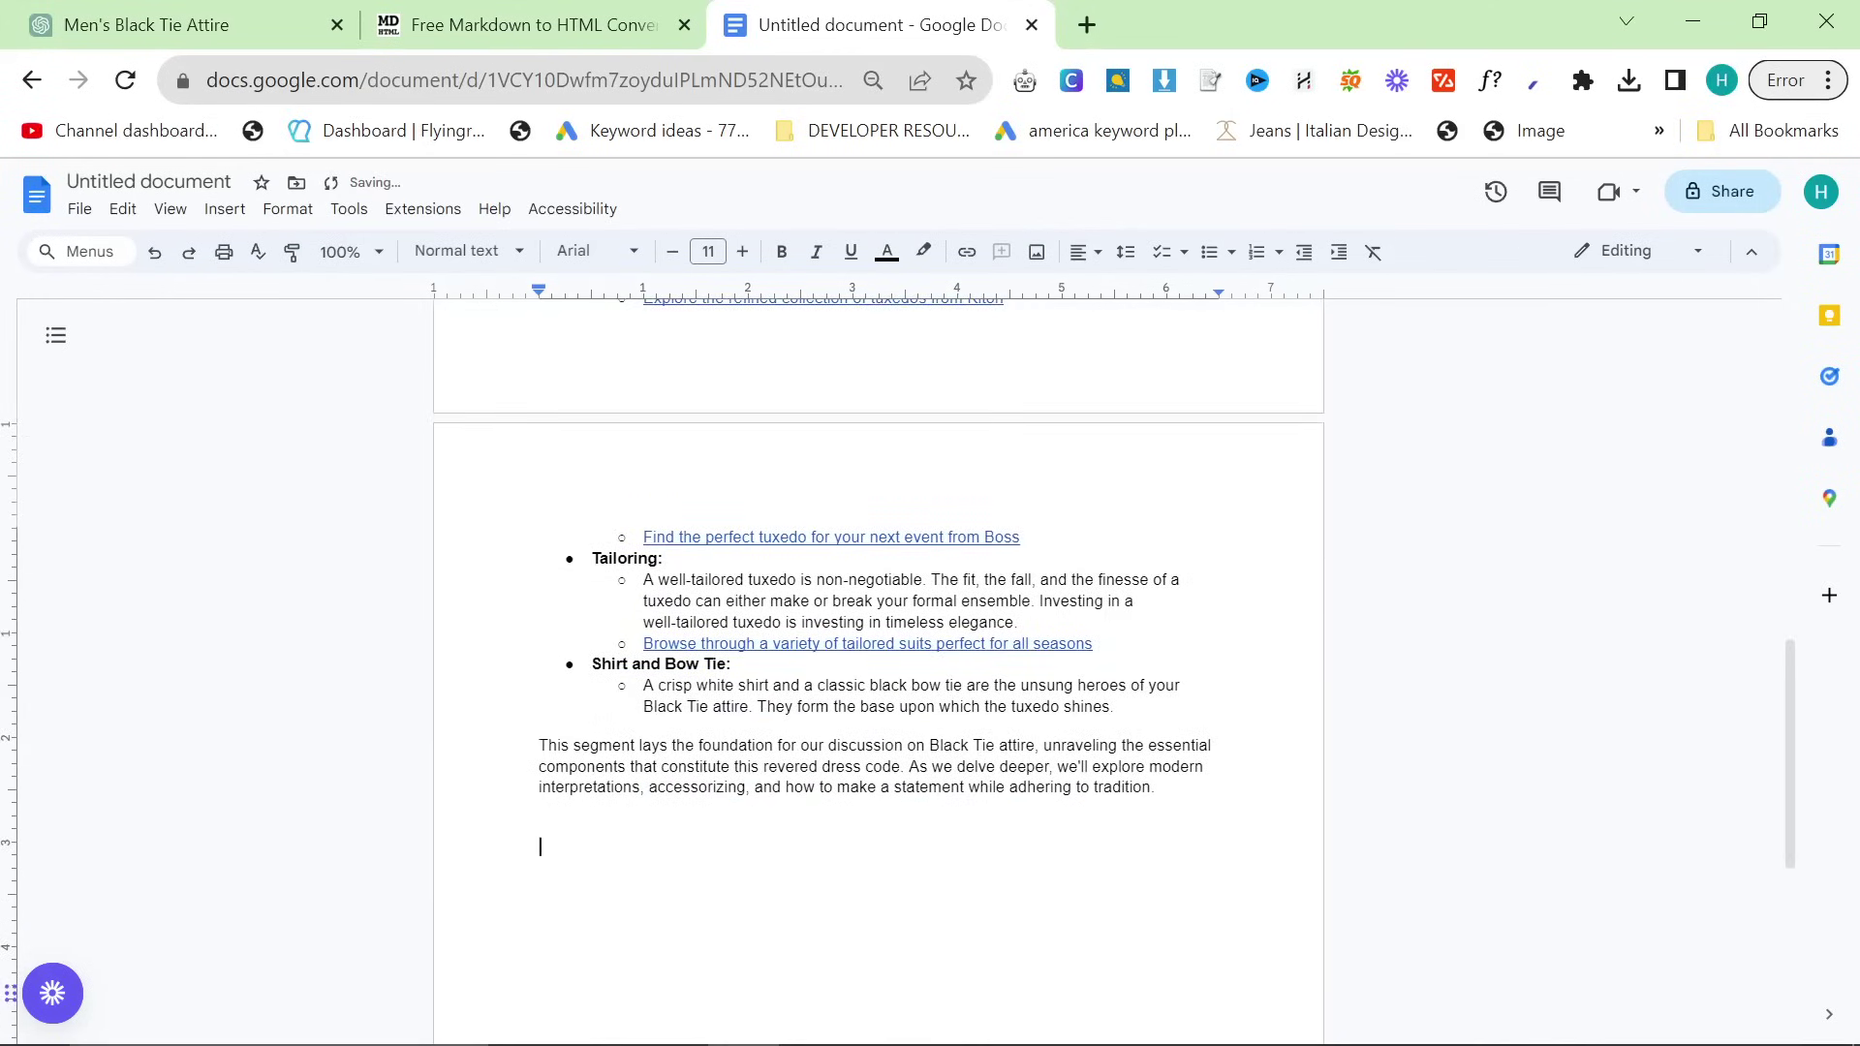
right_click(625, 828)
left_click(723, 544)
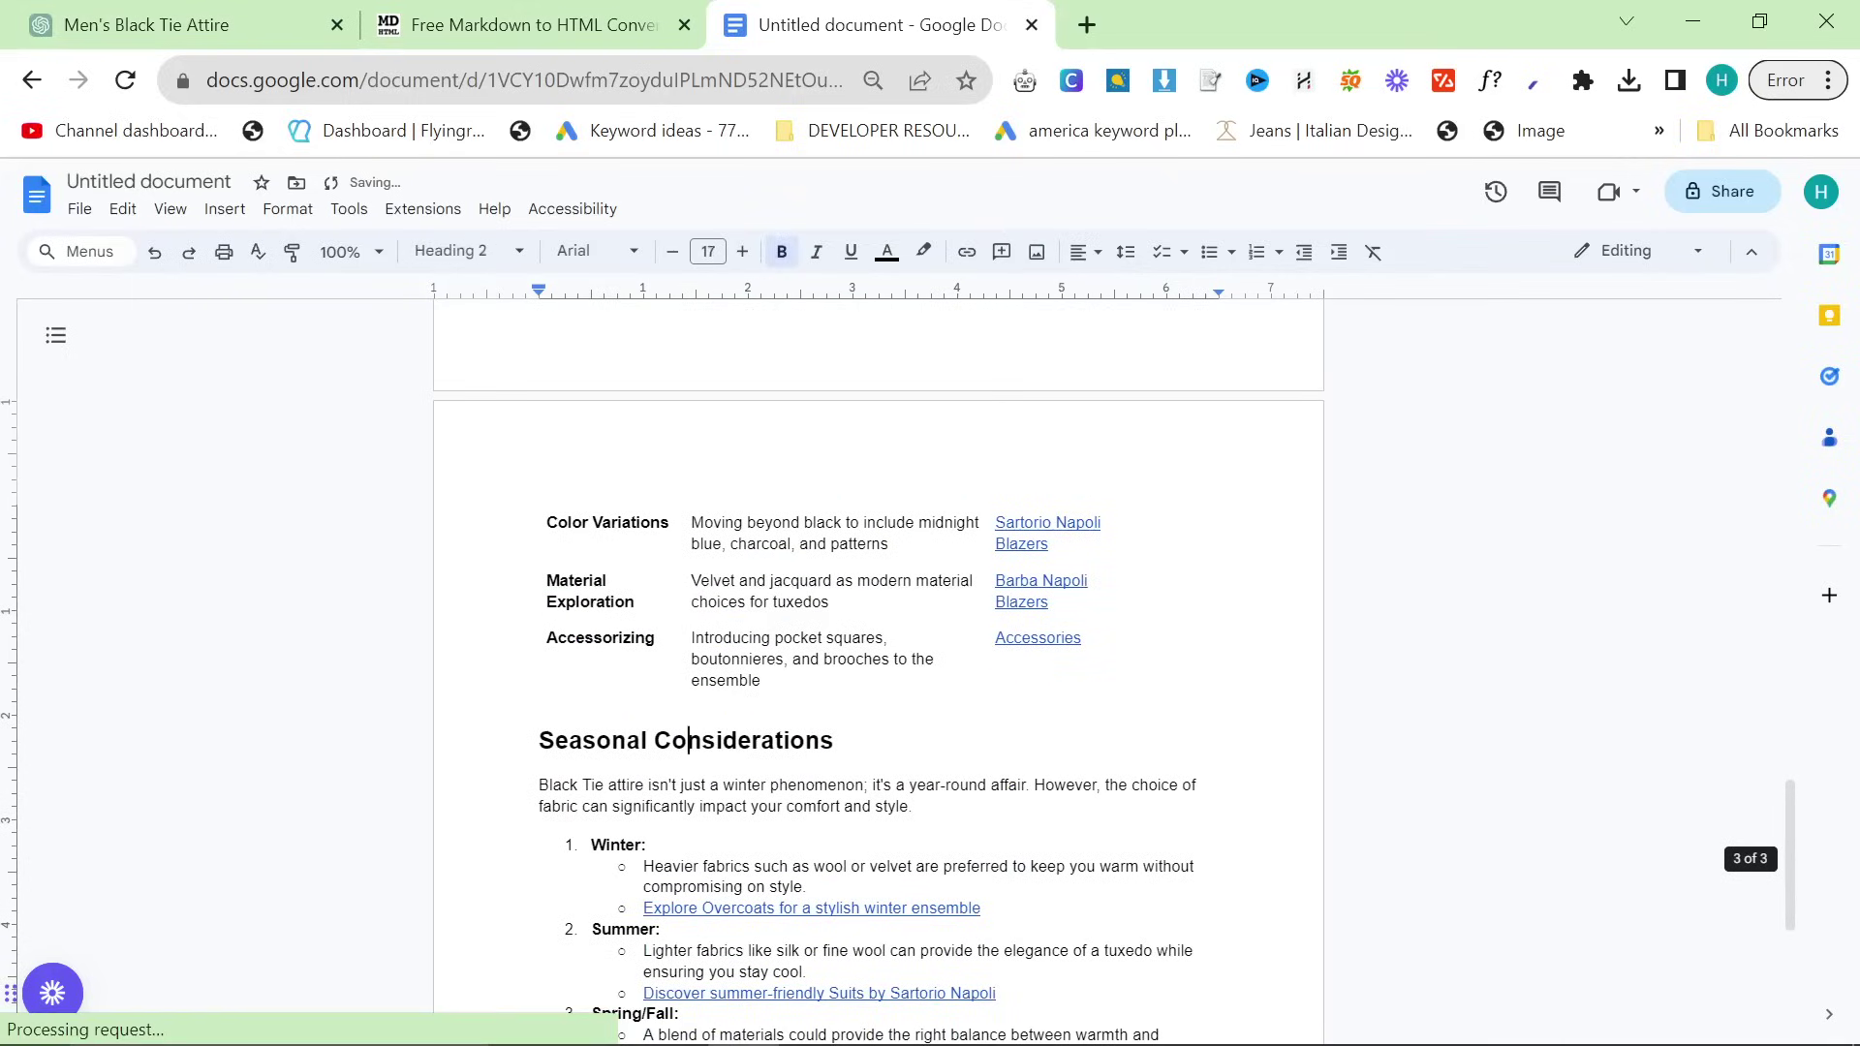
Step: Check the article's length with Tools > Word count
scroll(871, 629, "up", 15)
left_click(349, 209)
left_click(455, 279)
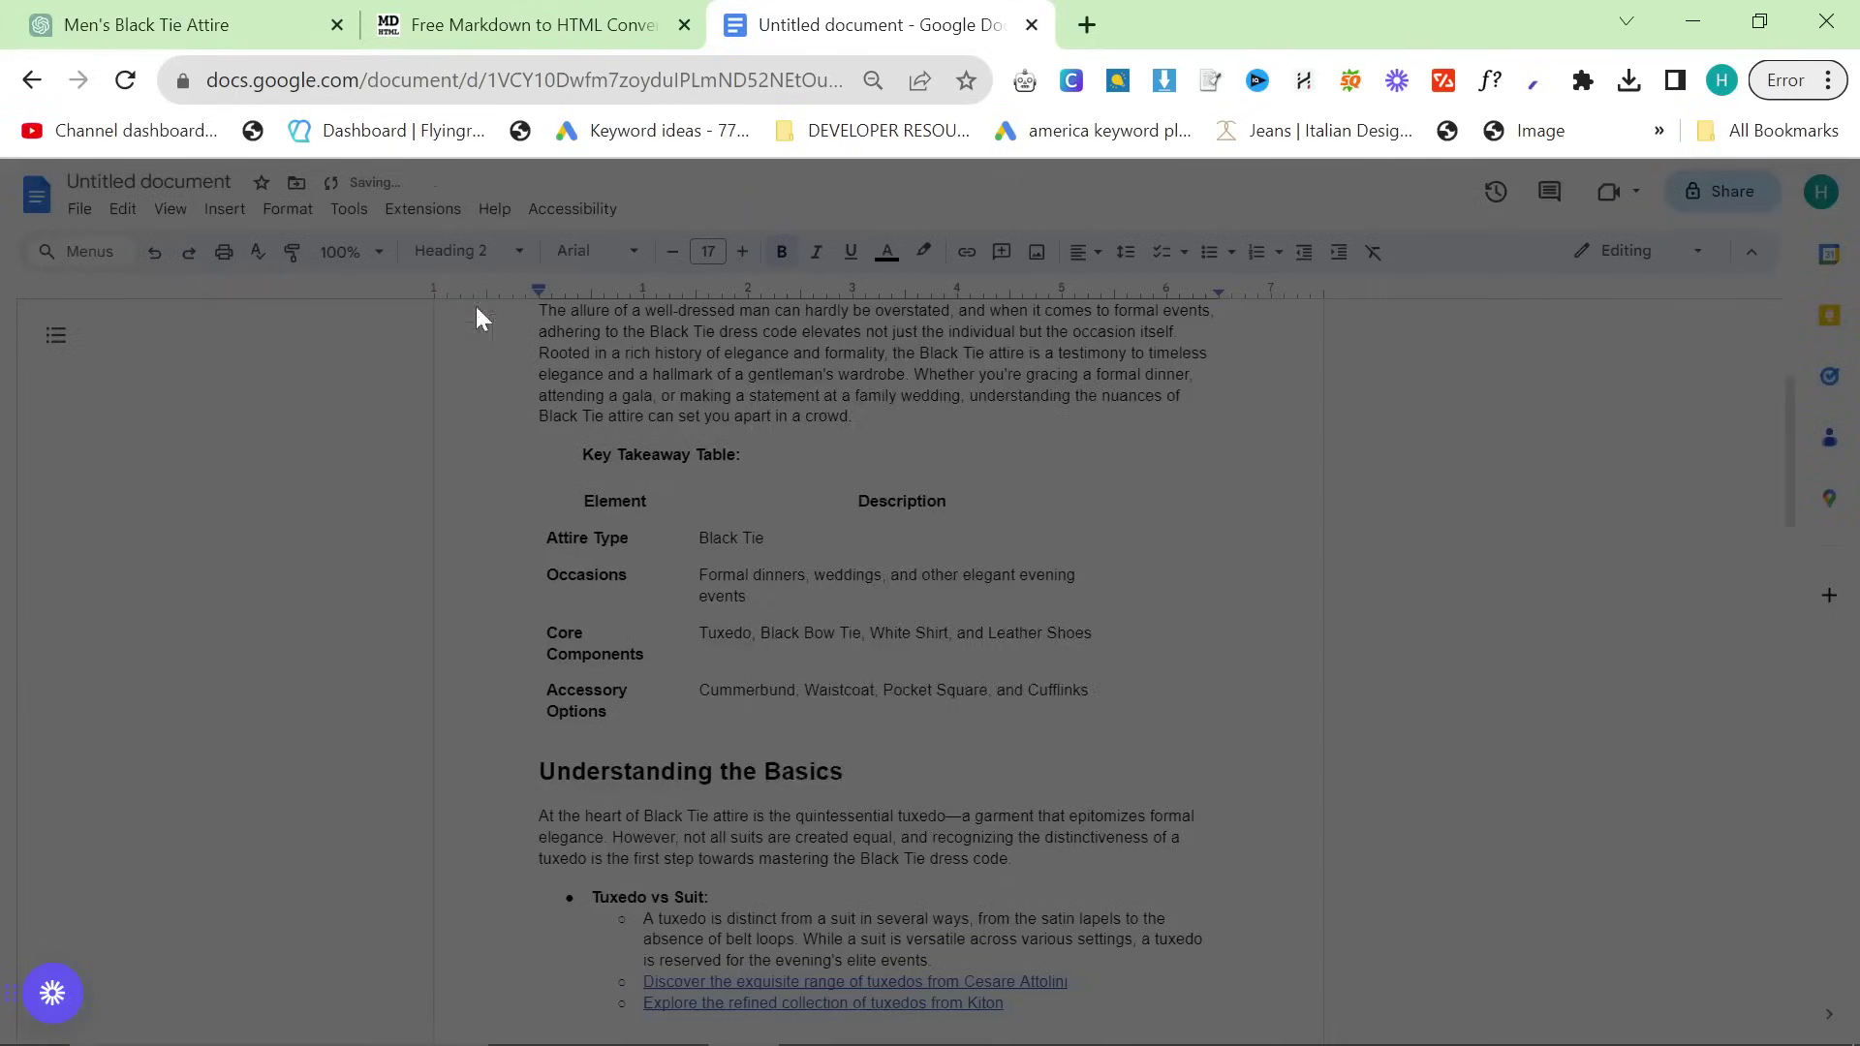
left_click(1034, 780)
Step: Scroll through the Men's Black Tie Attire reply as it finishes the Conclusion section
left_click(145, 24)
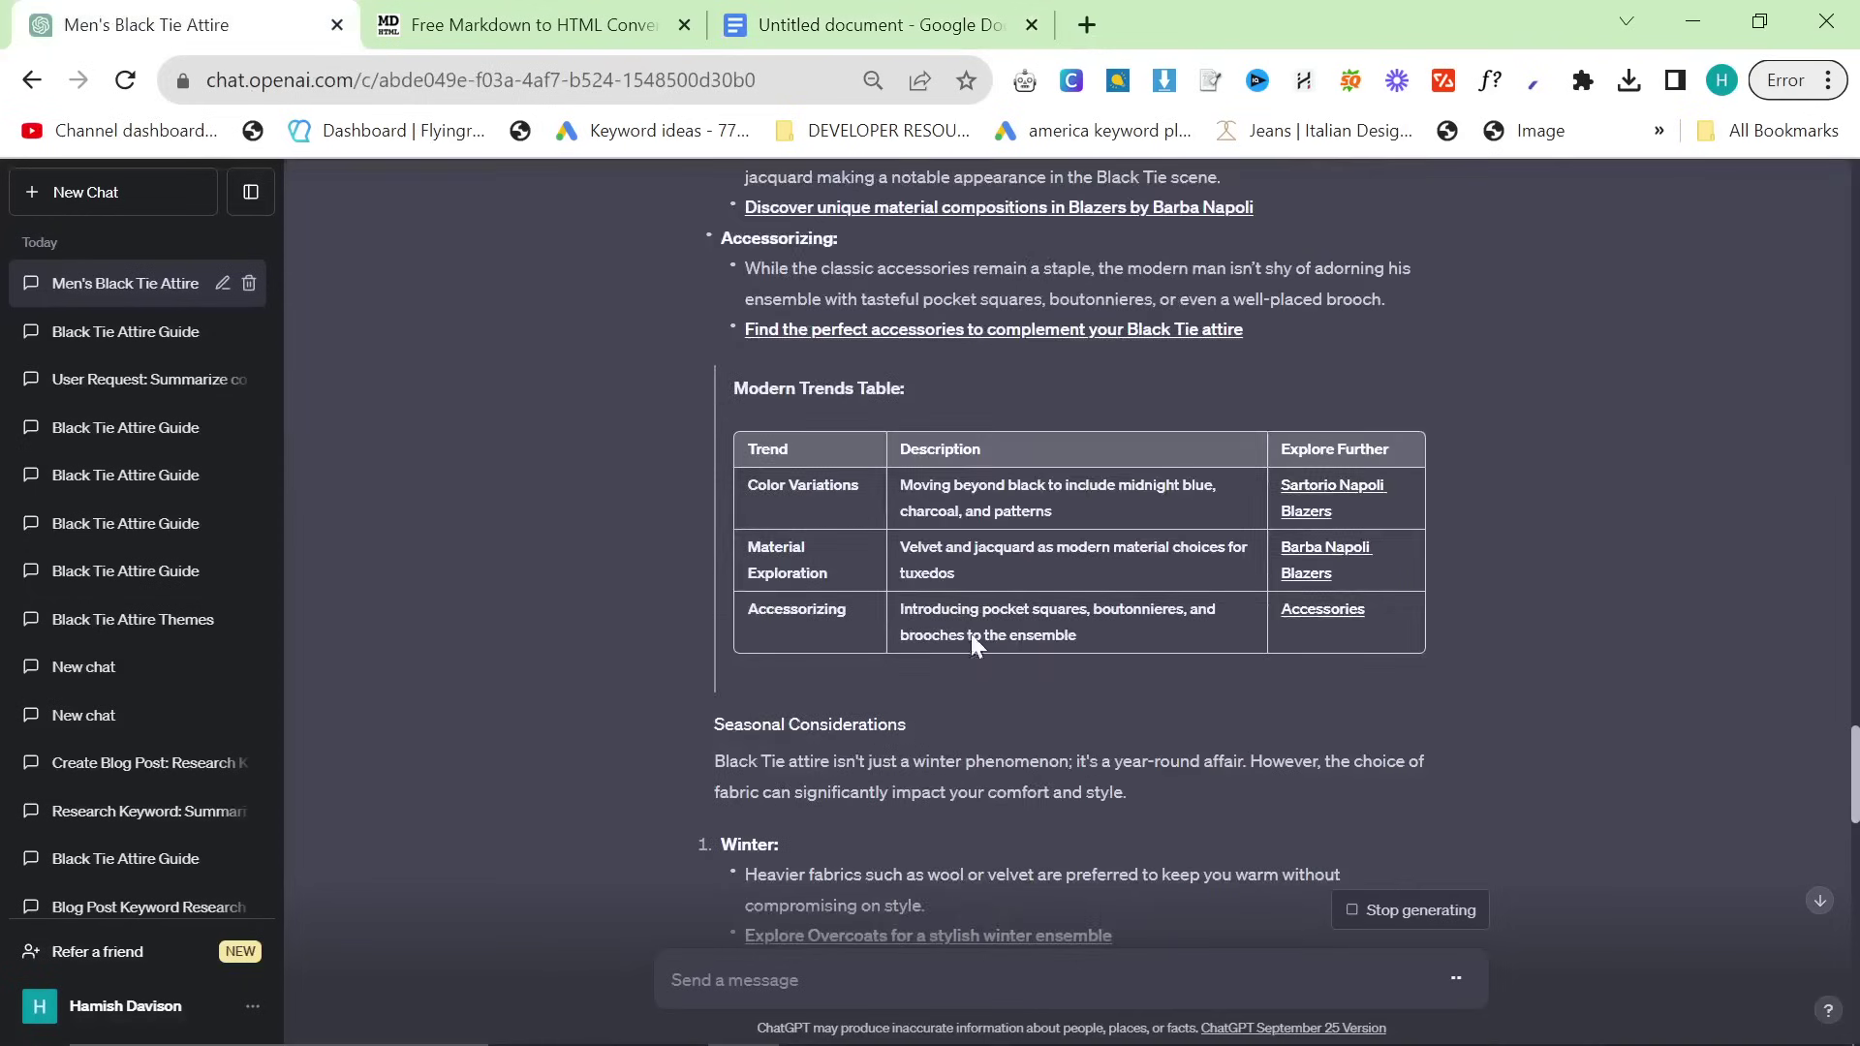
scroll(994, 613, "up", 5)
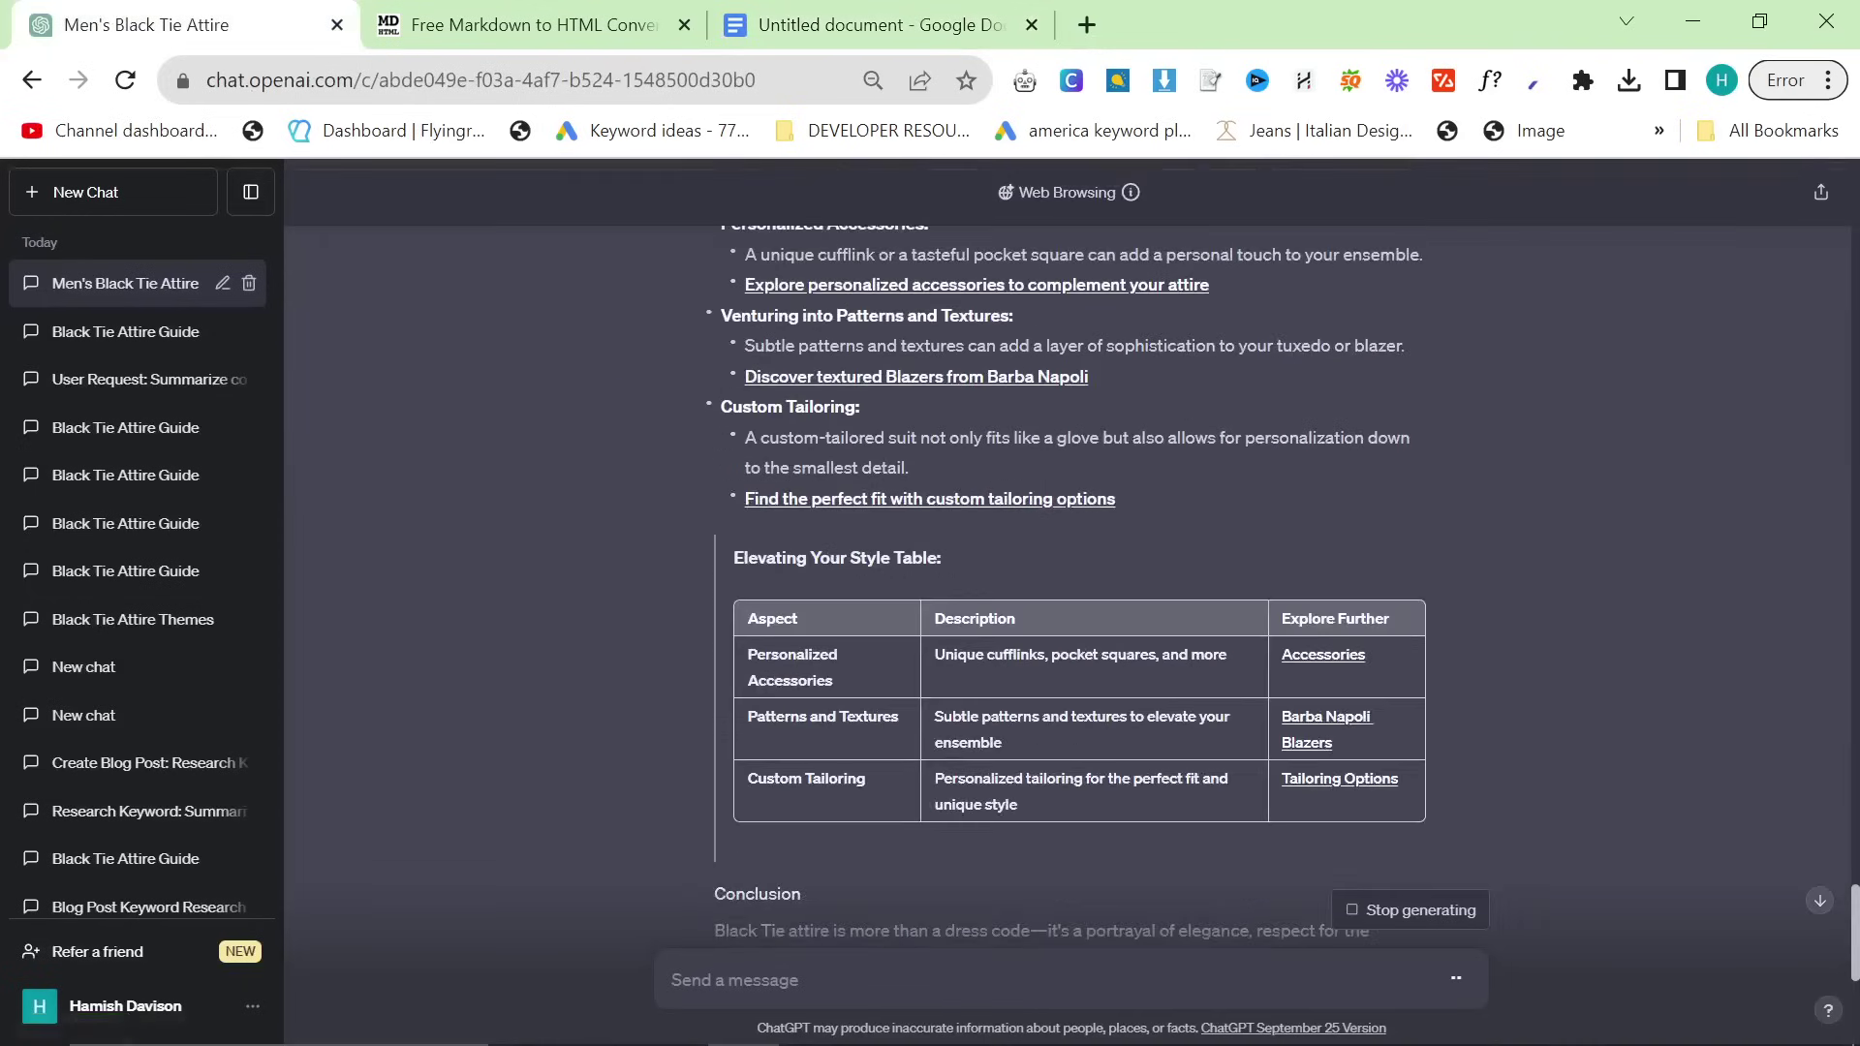
scroll(998, 624, "up", 3)
scroll(1030, 643, "up", 2)
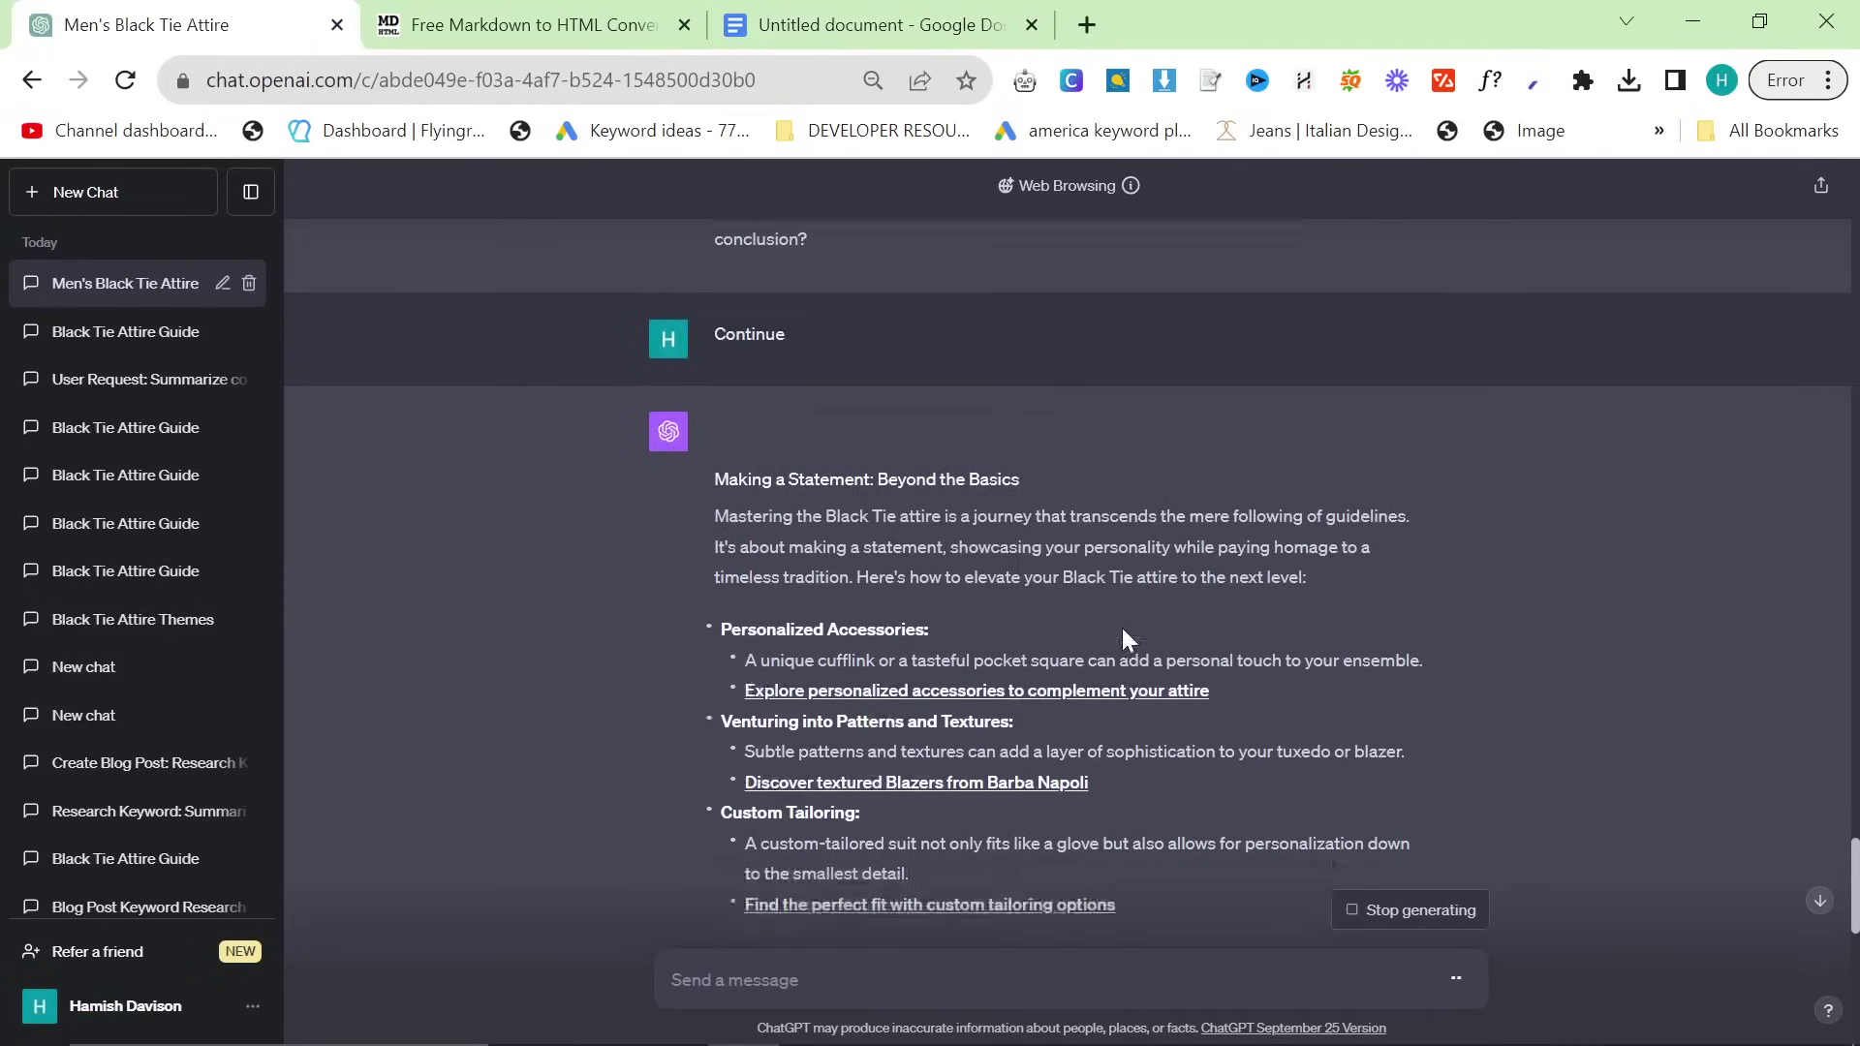
scroll(1120, 628, "down", 10)
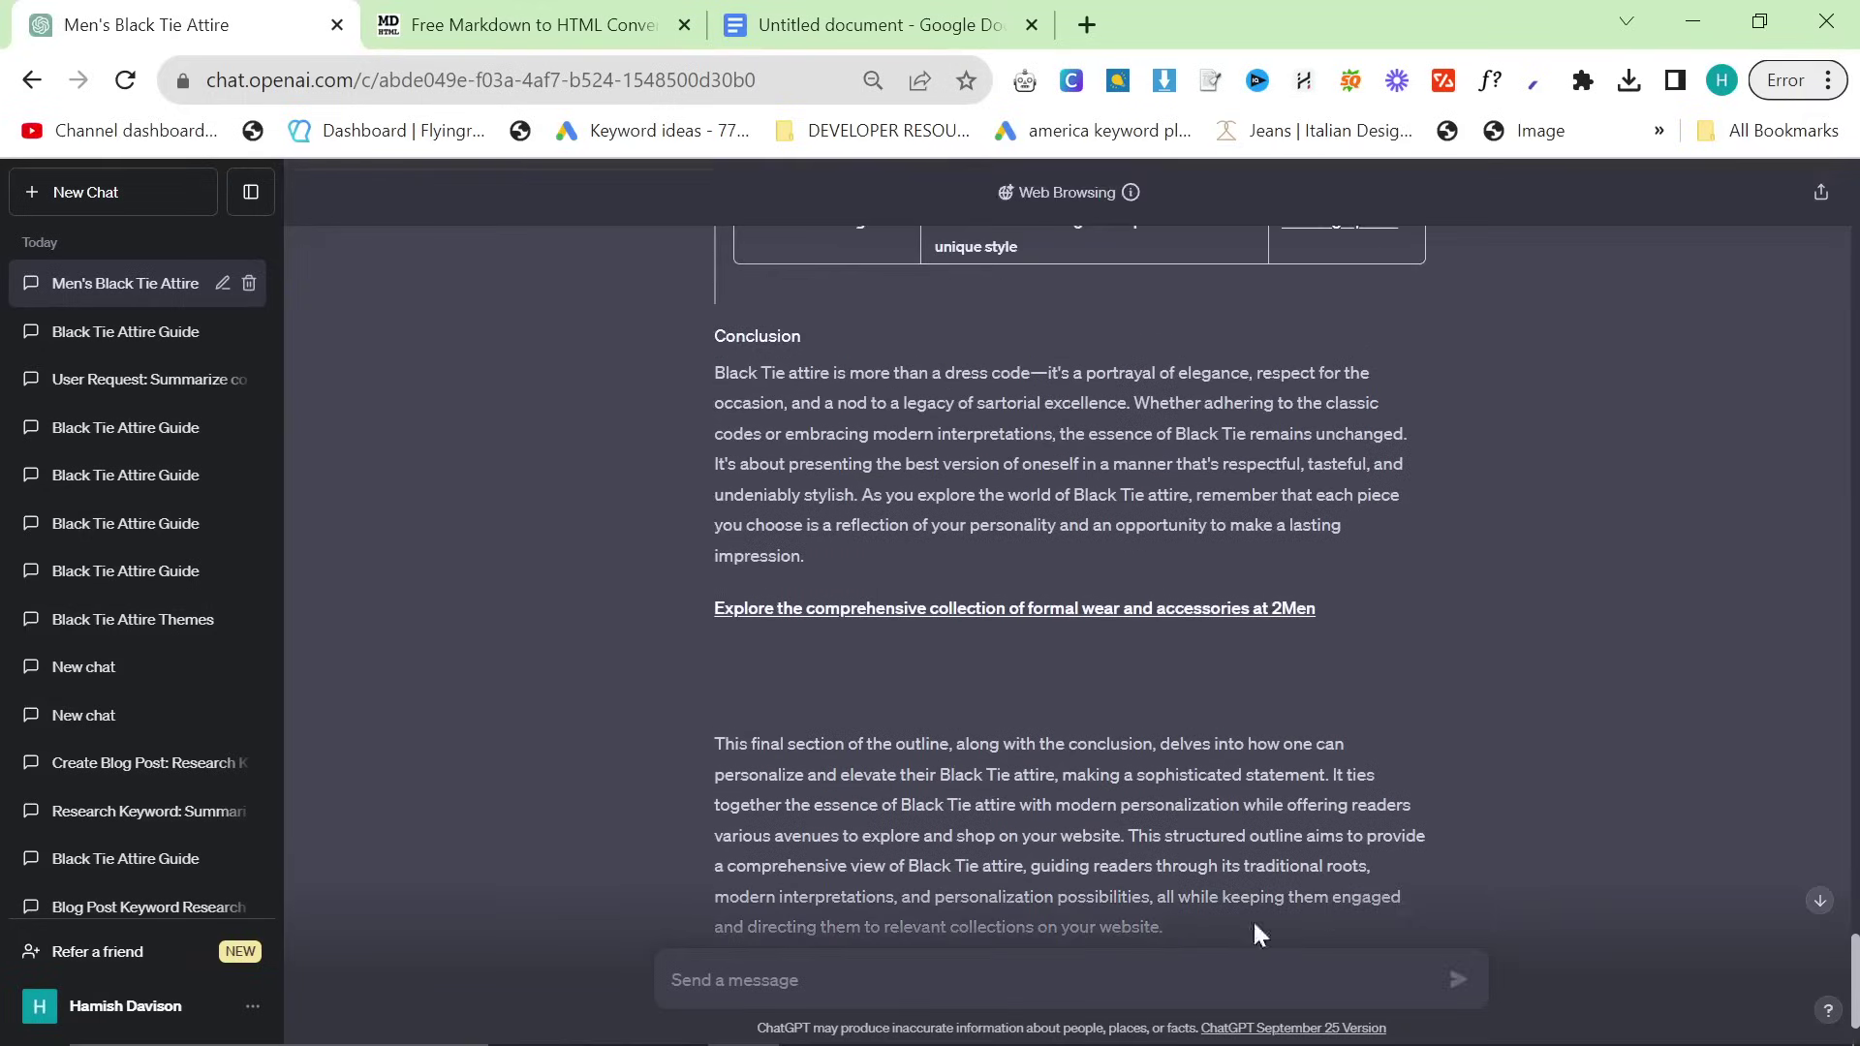
scroll(1066, 581, "up", 10)
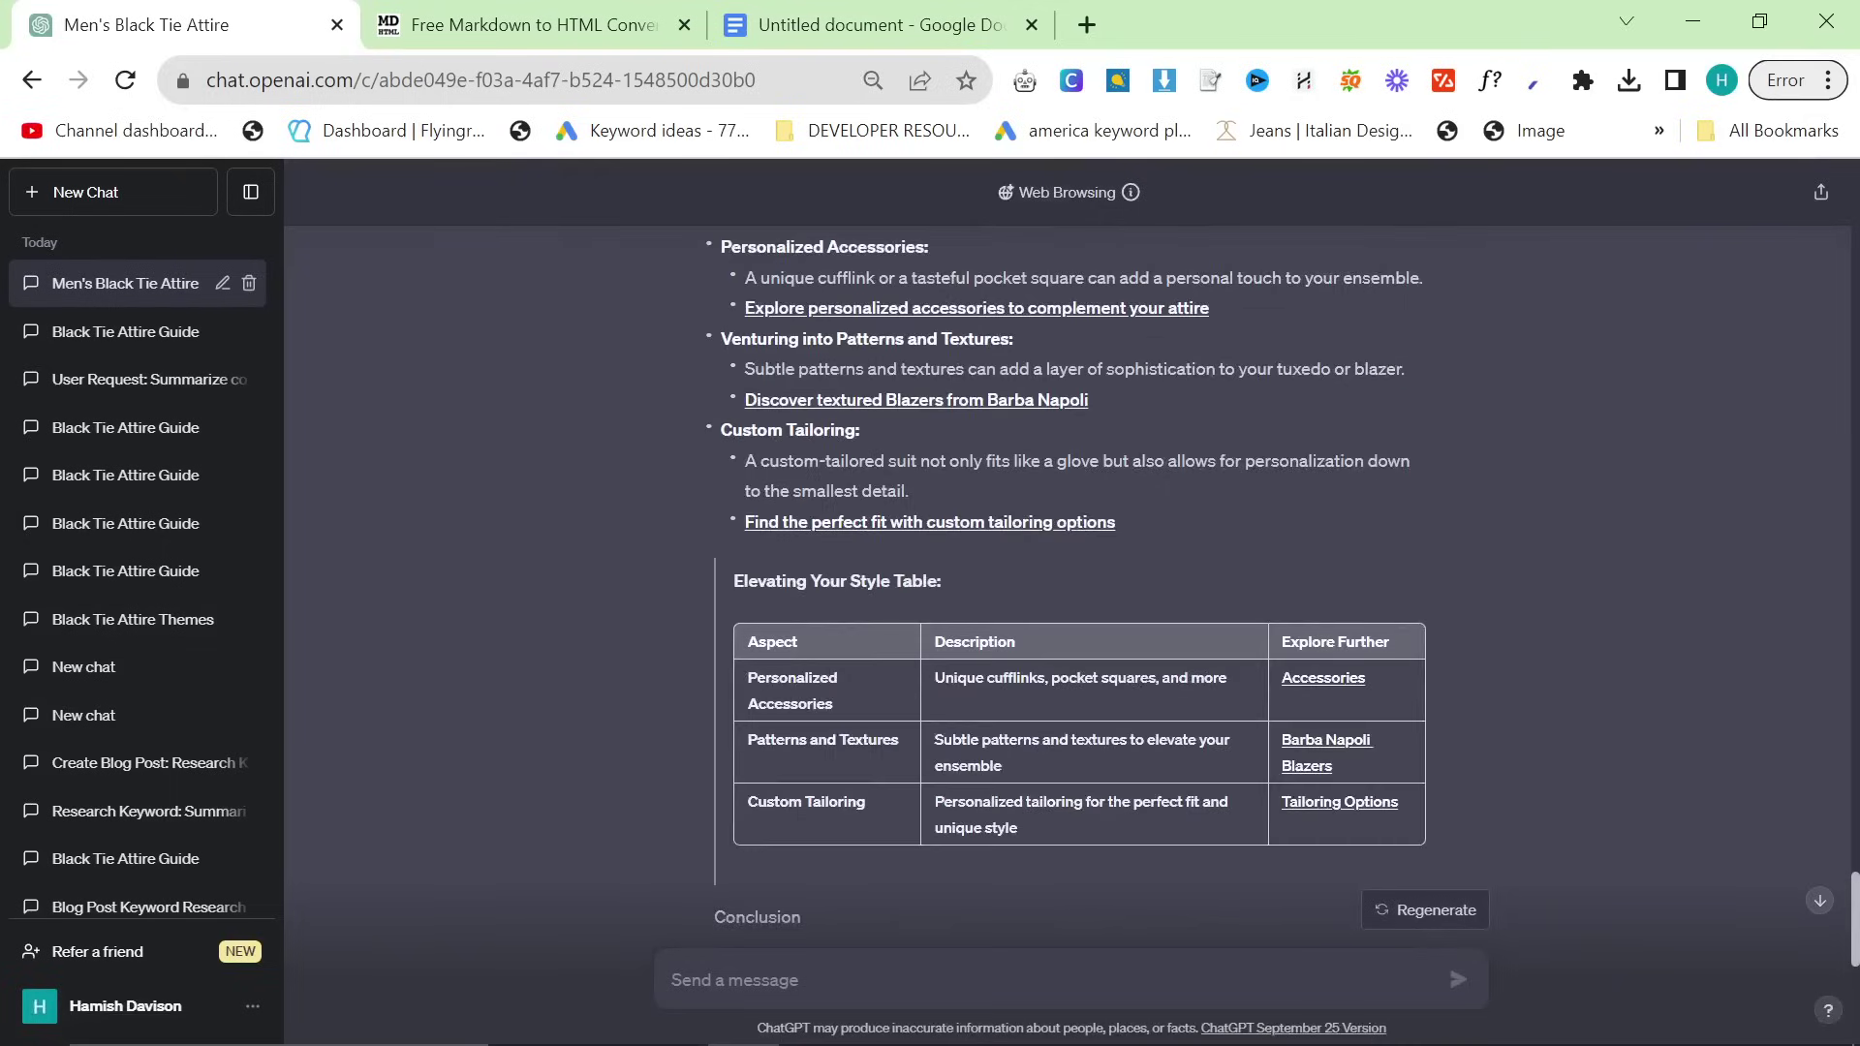
scroll(1031, 659, "down", 10)
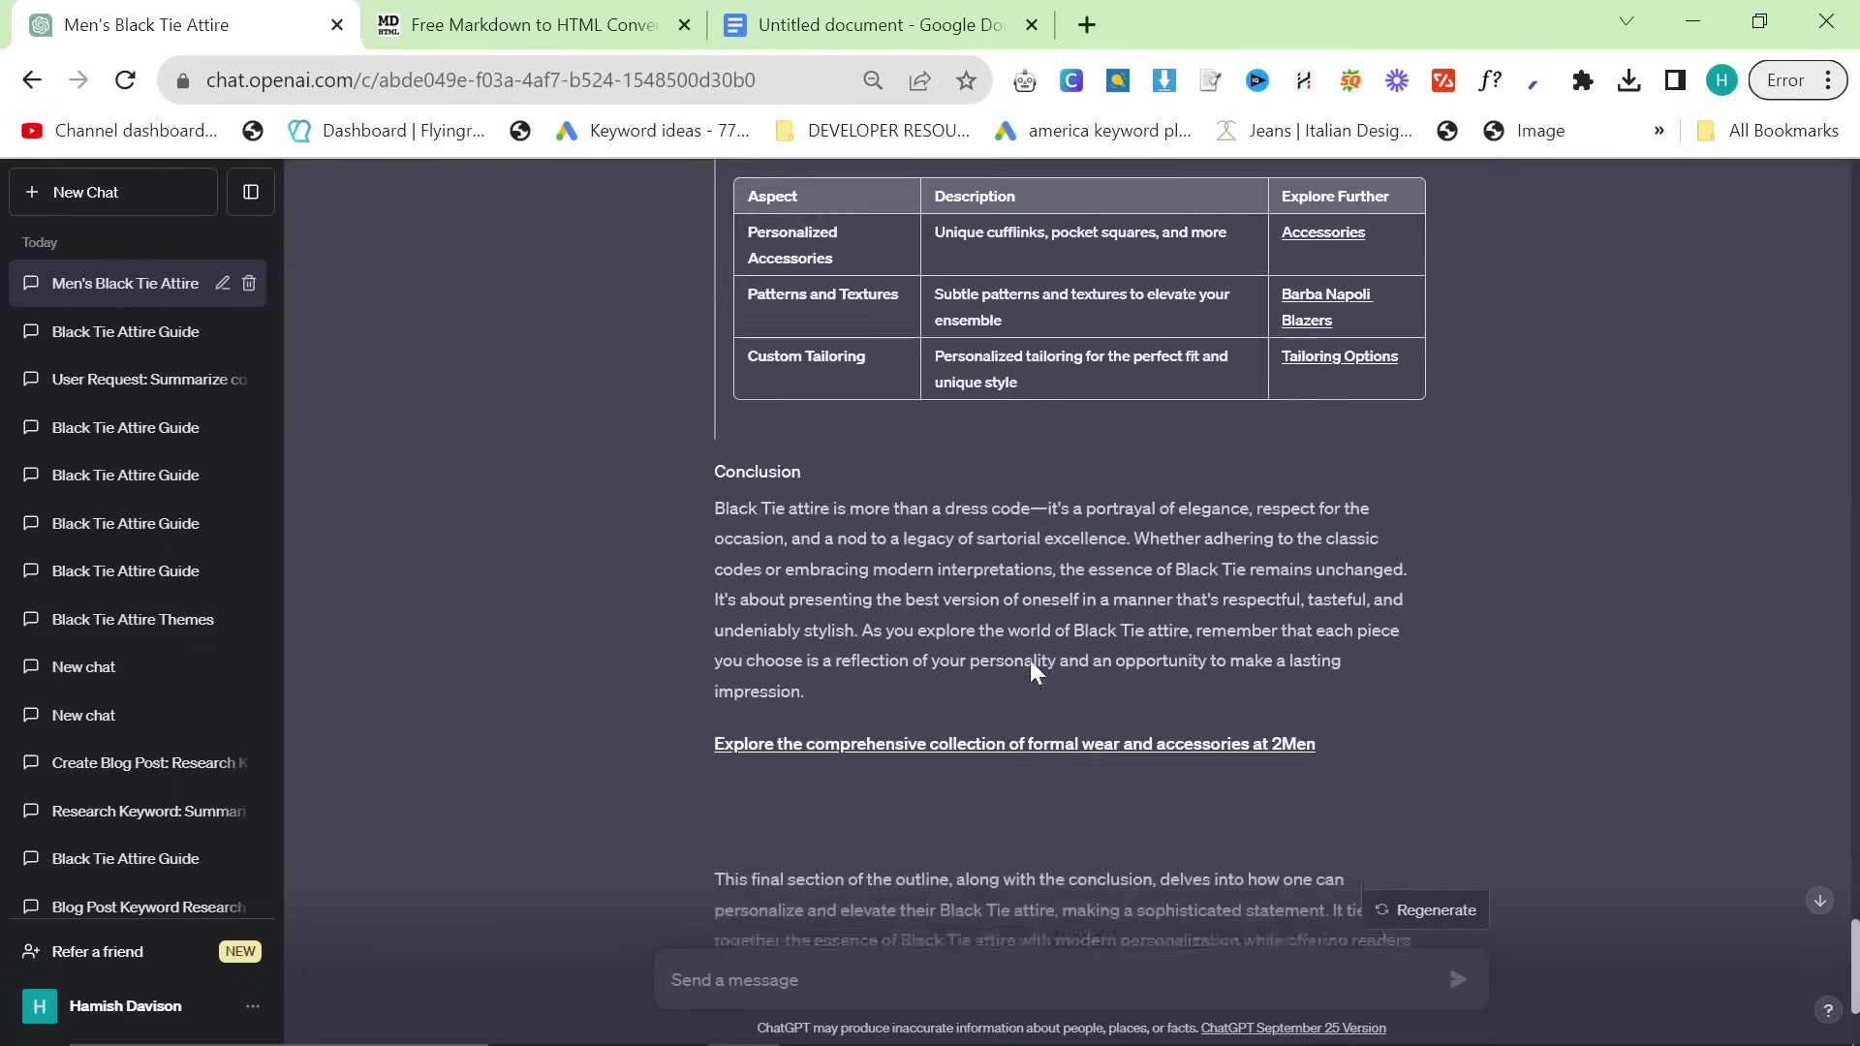
Step: Paste the new final section markdown and delete ChatGPT's closing commentary
left_click(523, 24)
key("ctrl+a")
key("ctrl+v")
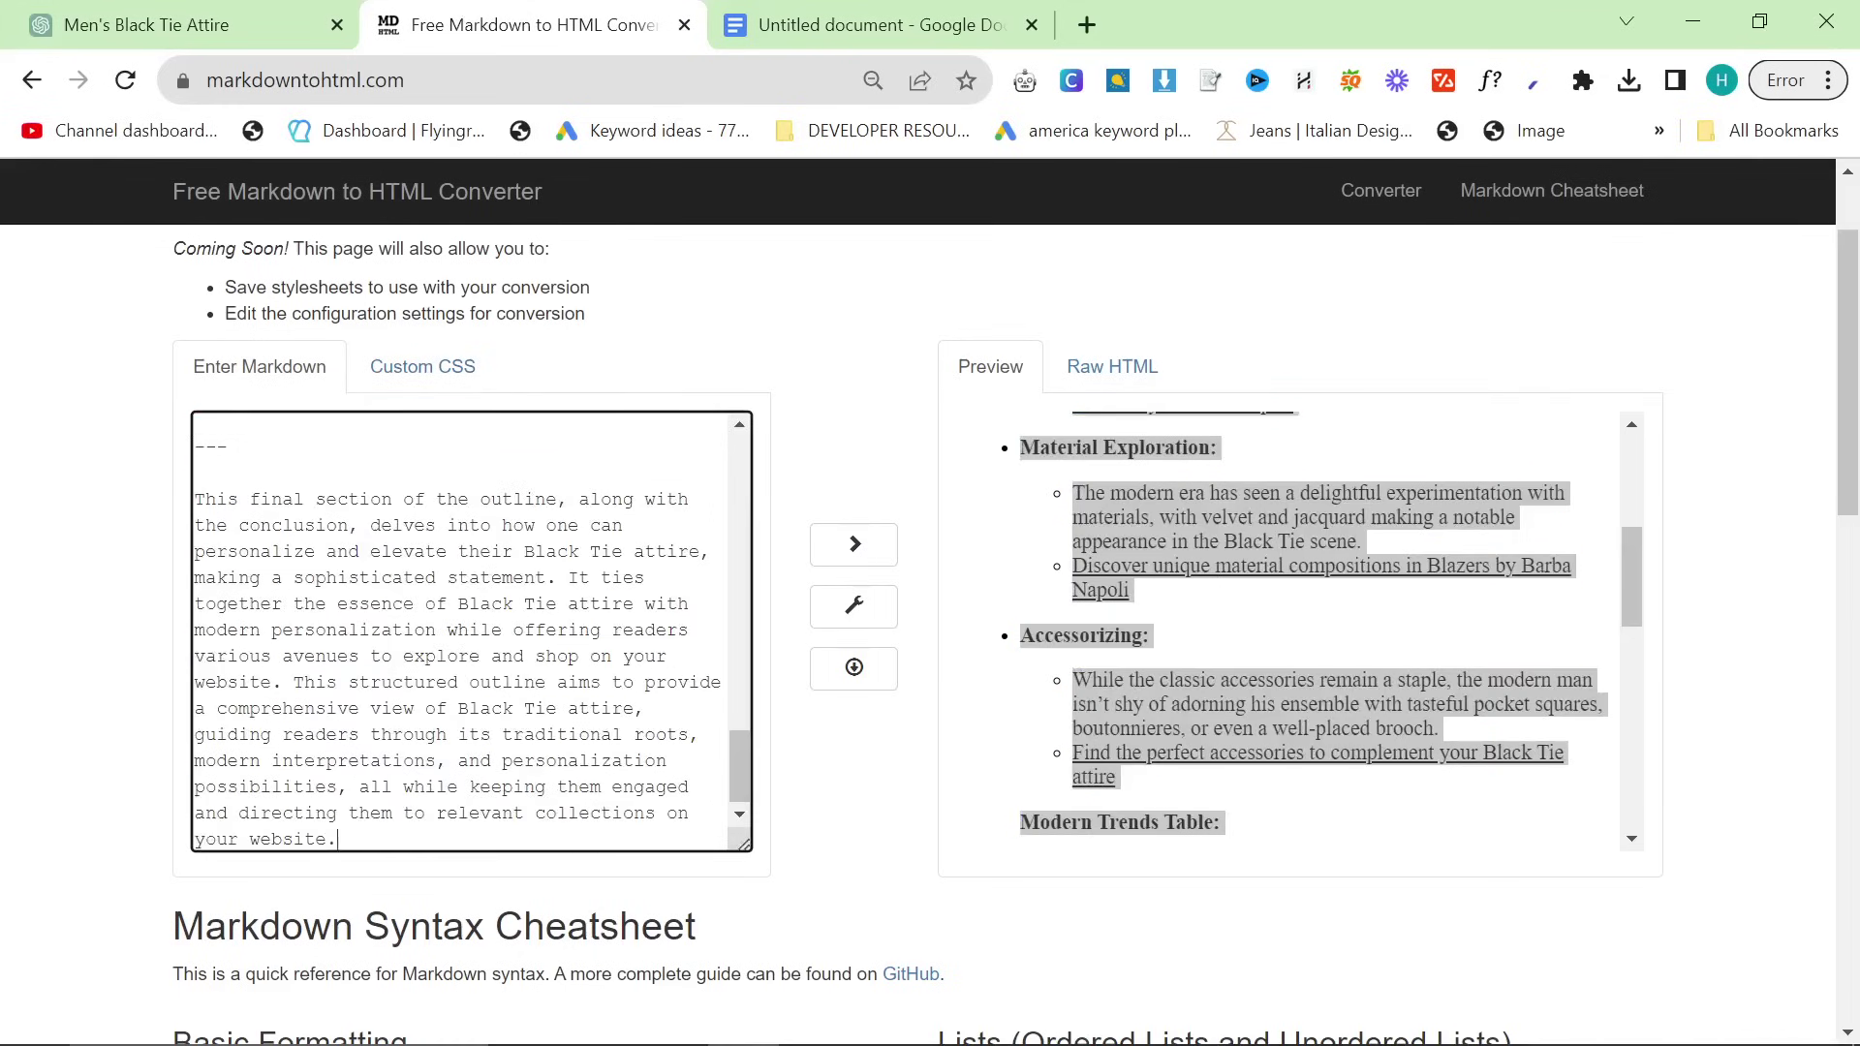
key("ctrl+shift+Up")
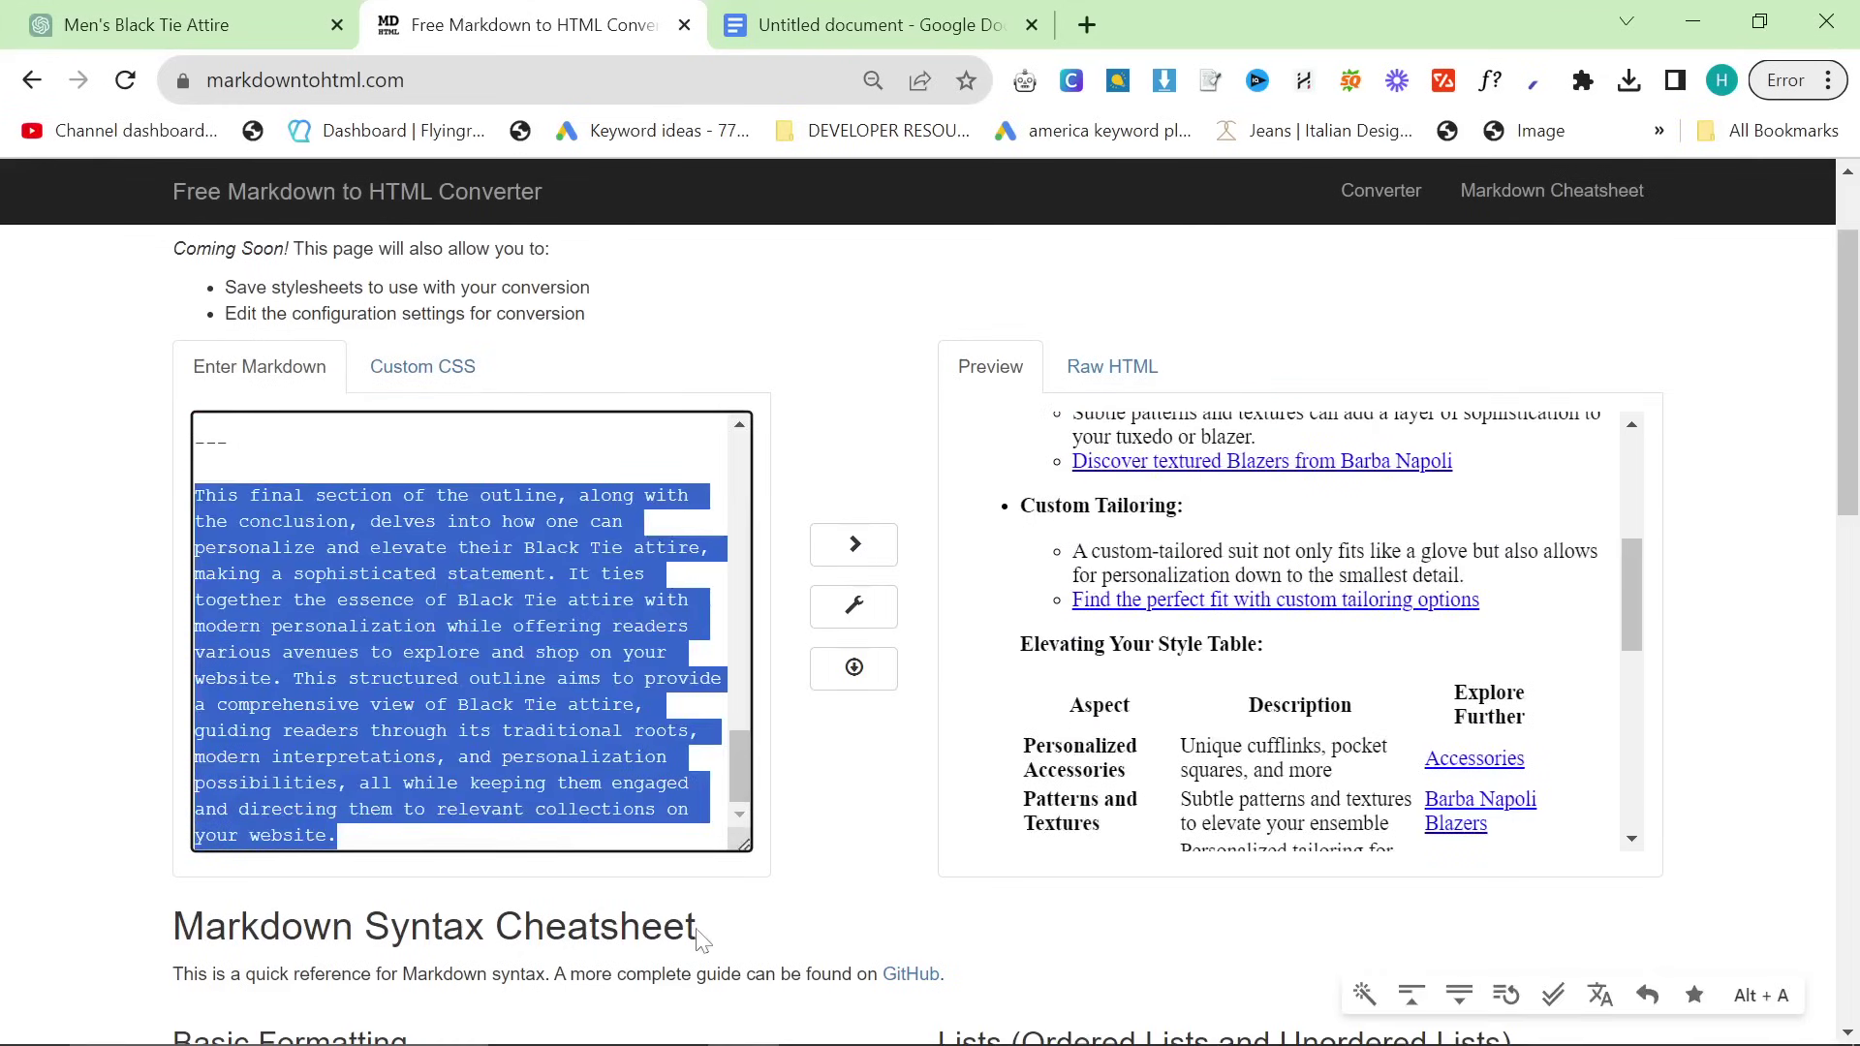
key("BackSpace")
Step: Copy the rendered final section and bring up the Google Docs article
scroll(1163, 663, "up", 5)
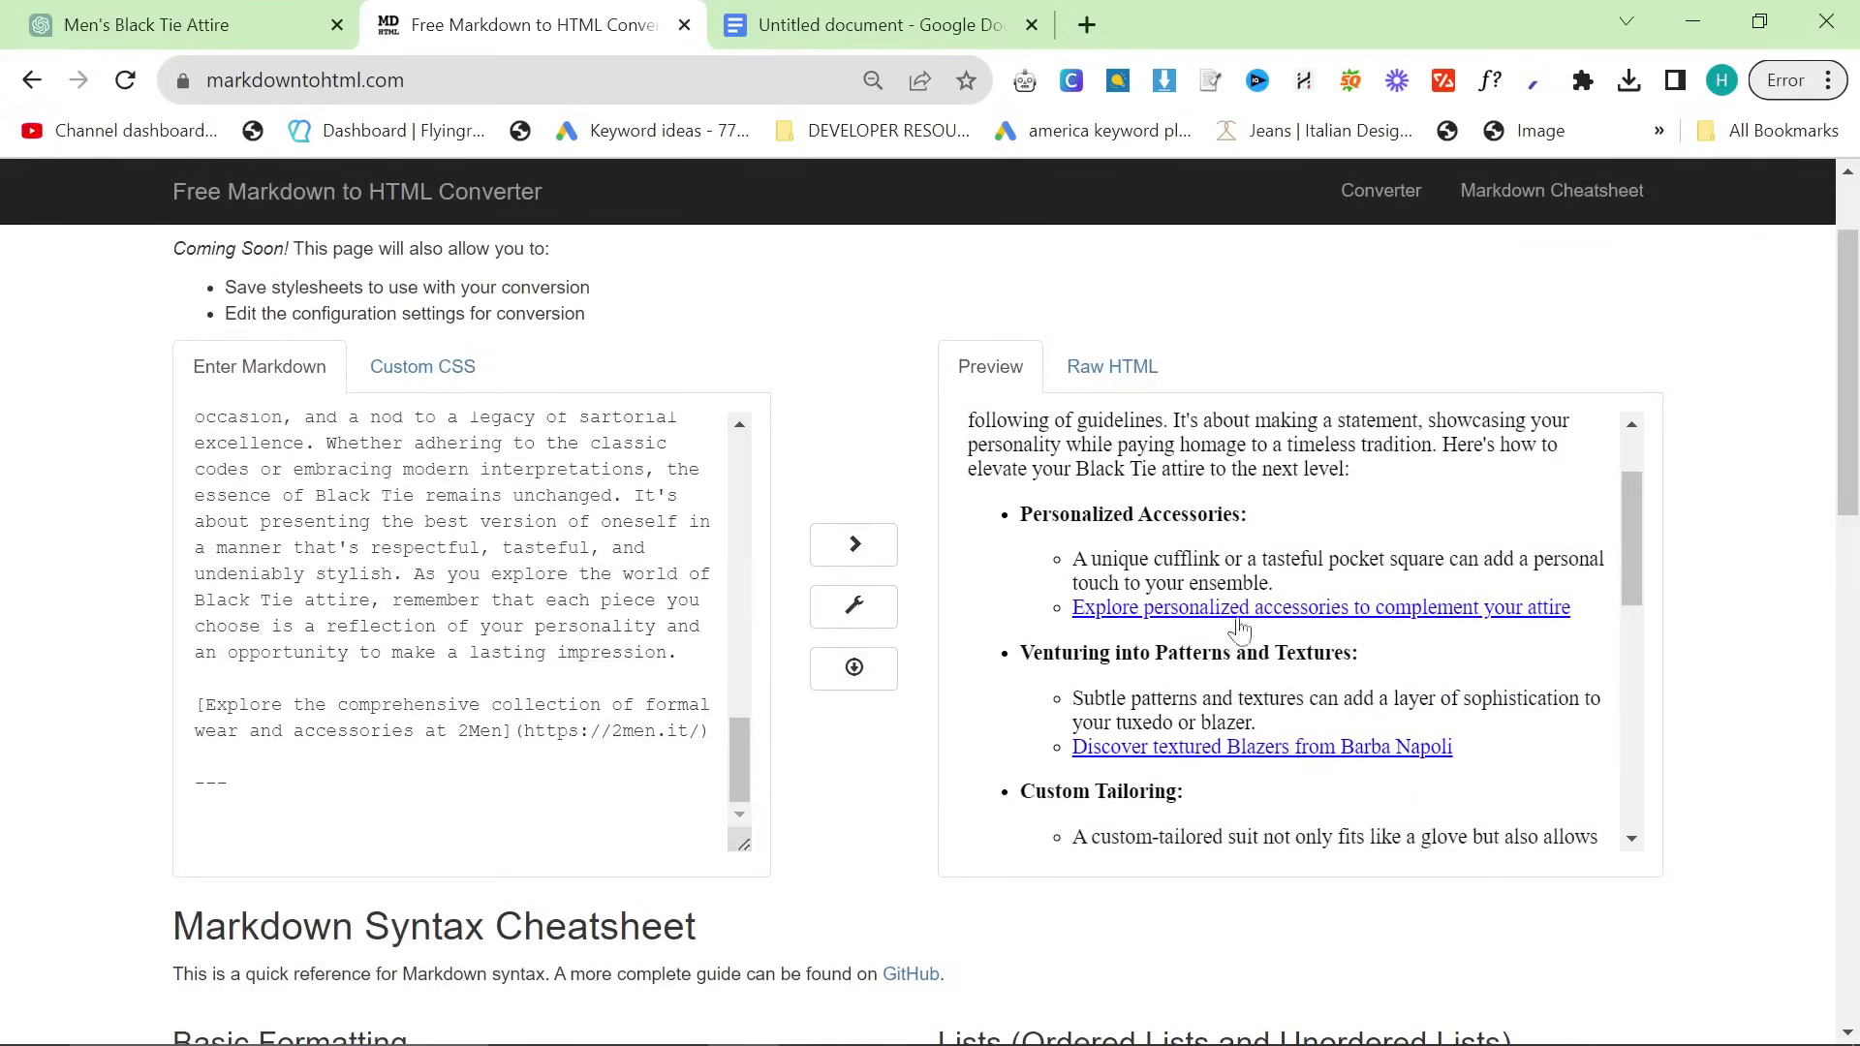
left_click(1247, 540)
key("ctrl+a")
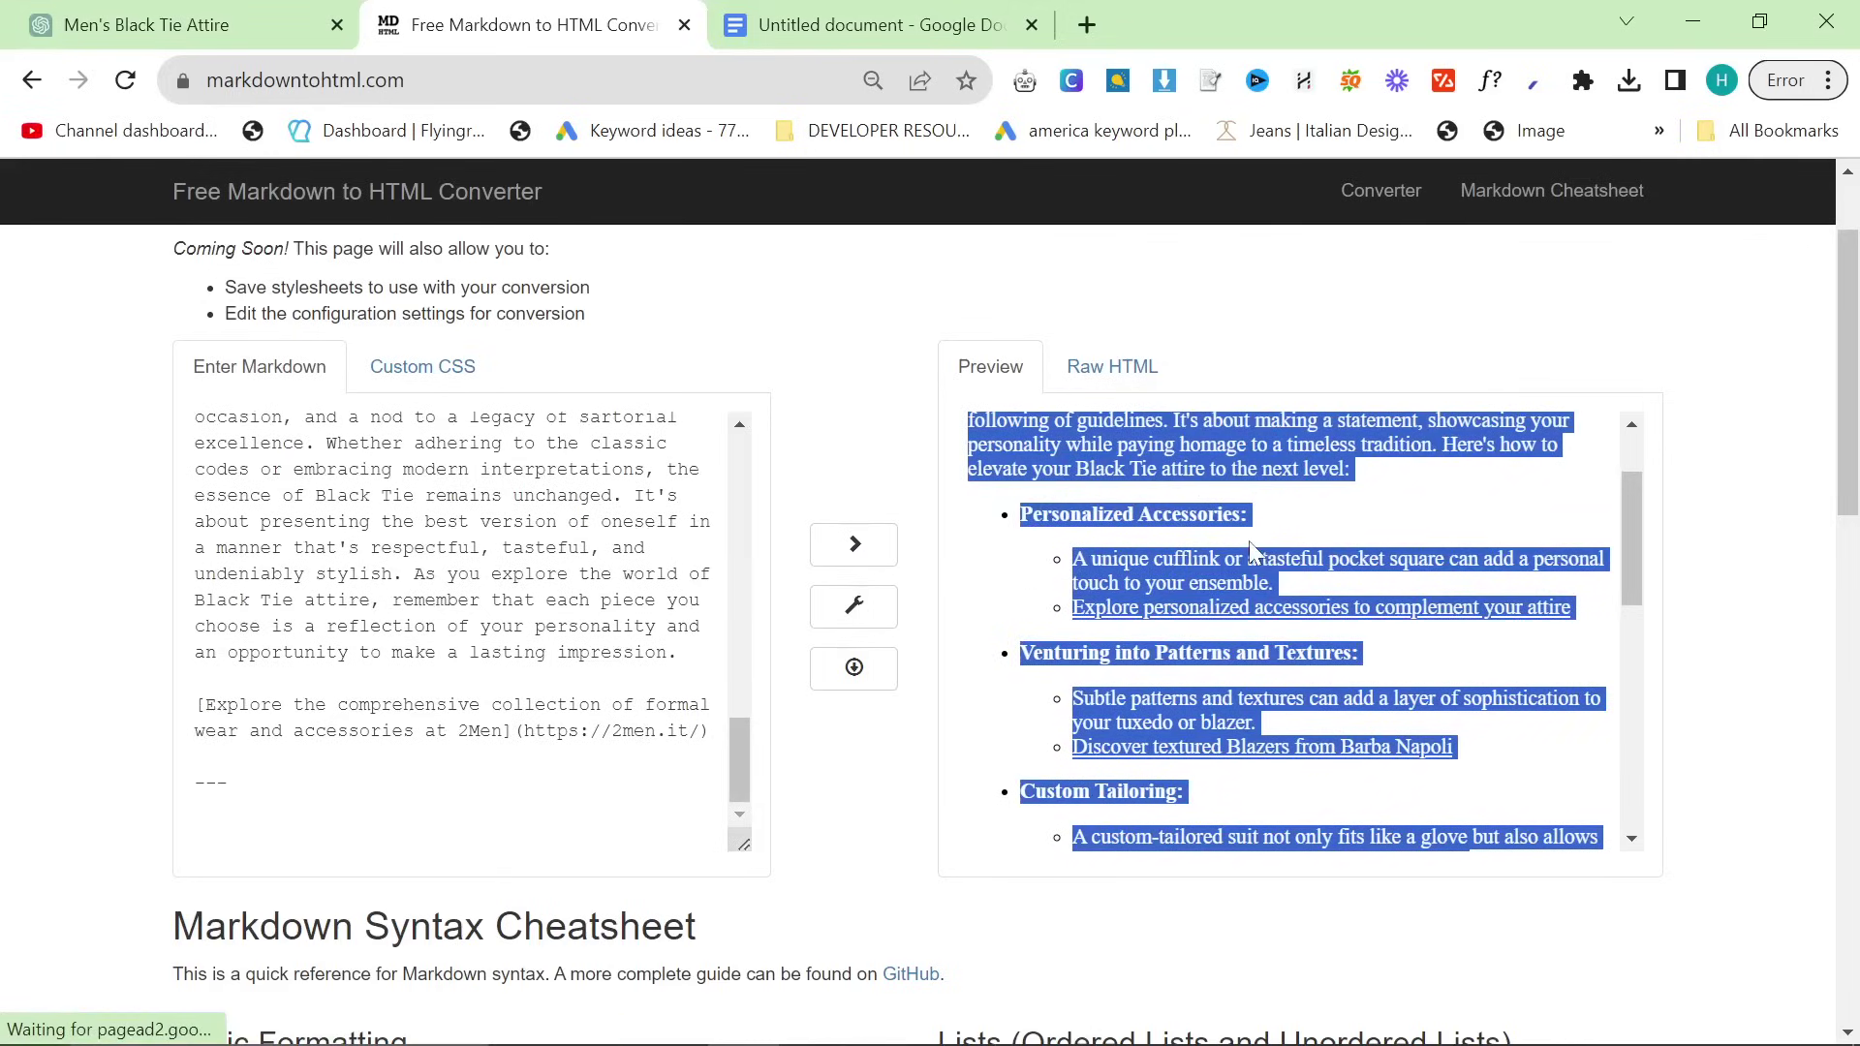
left_click(896, 15)
scroll(688, 449, "down", 15)
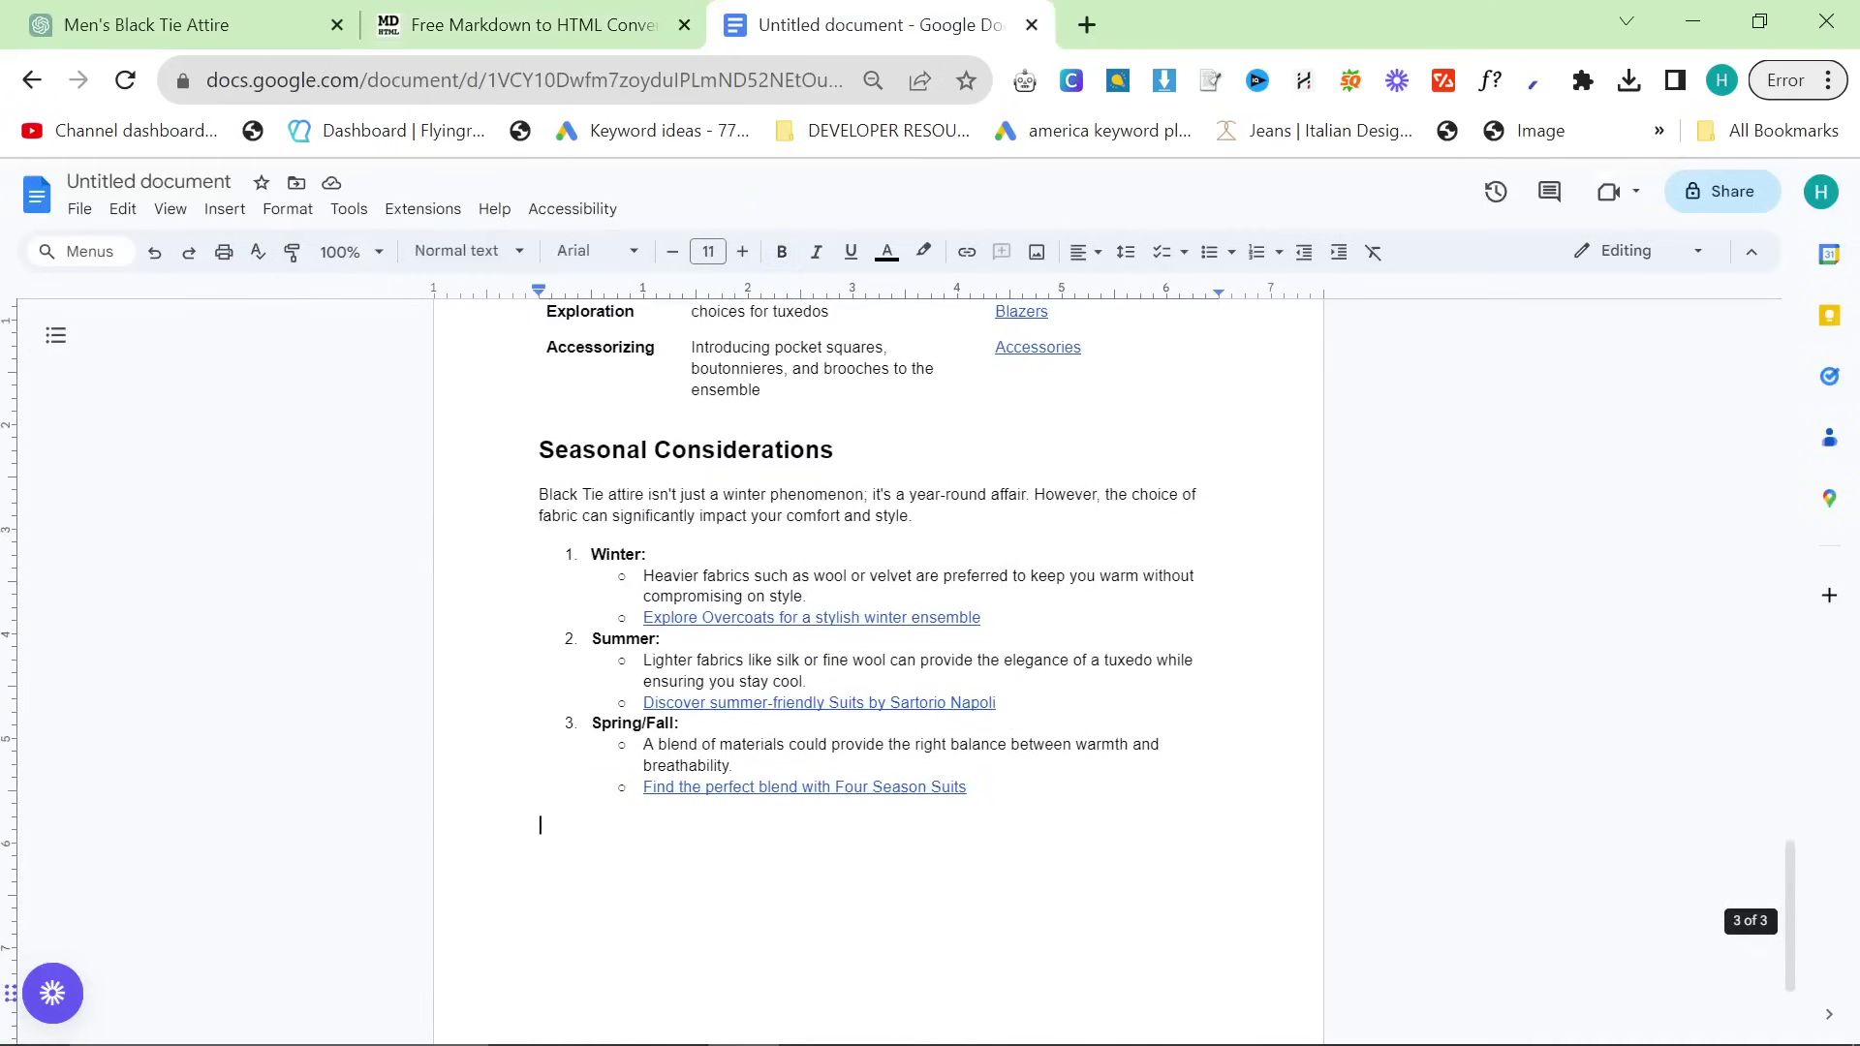
Step: Paste the final section at the document end and confirm the 945-word count
key("ctrl+v")
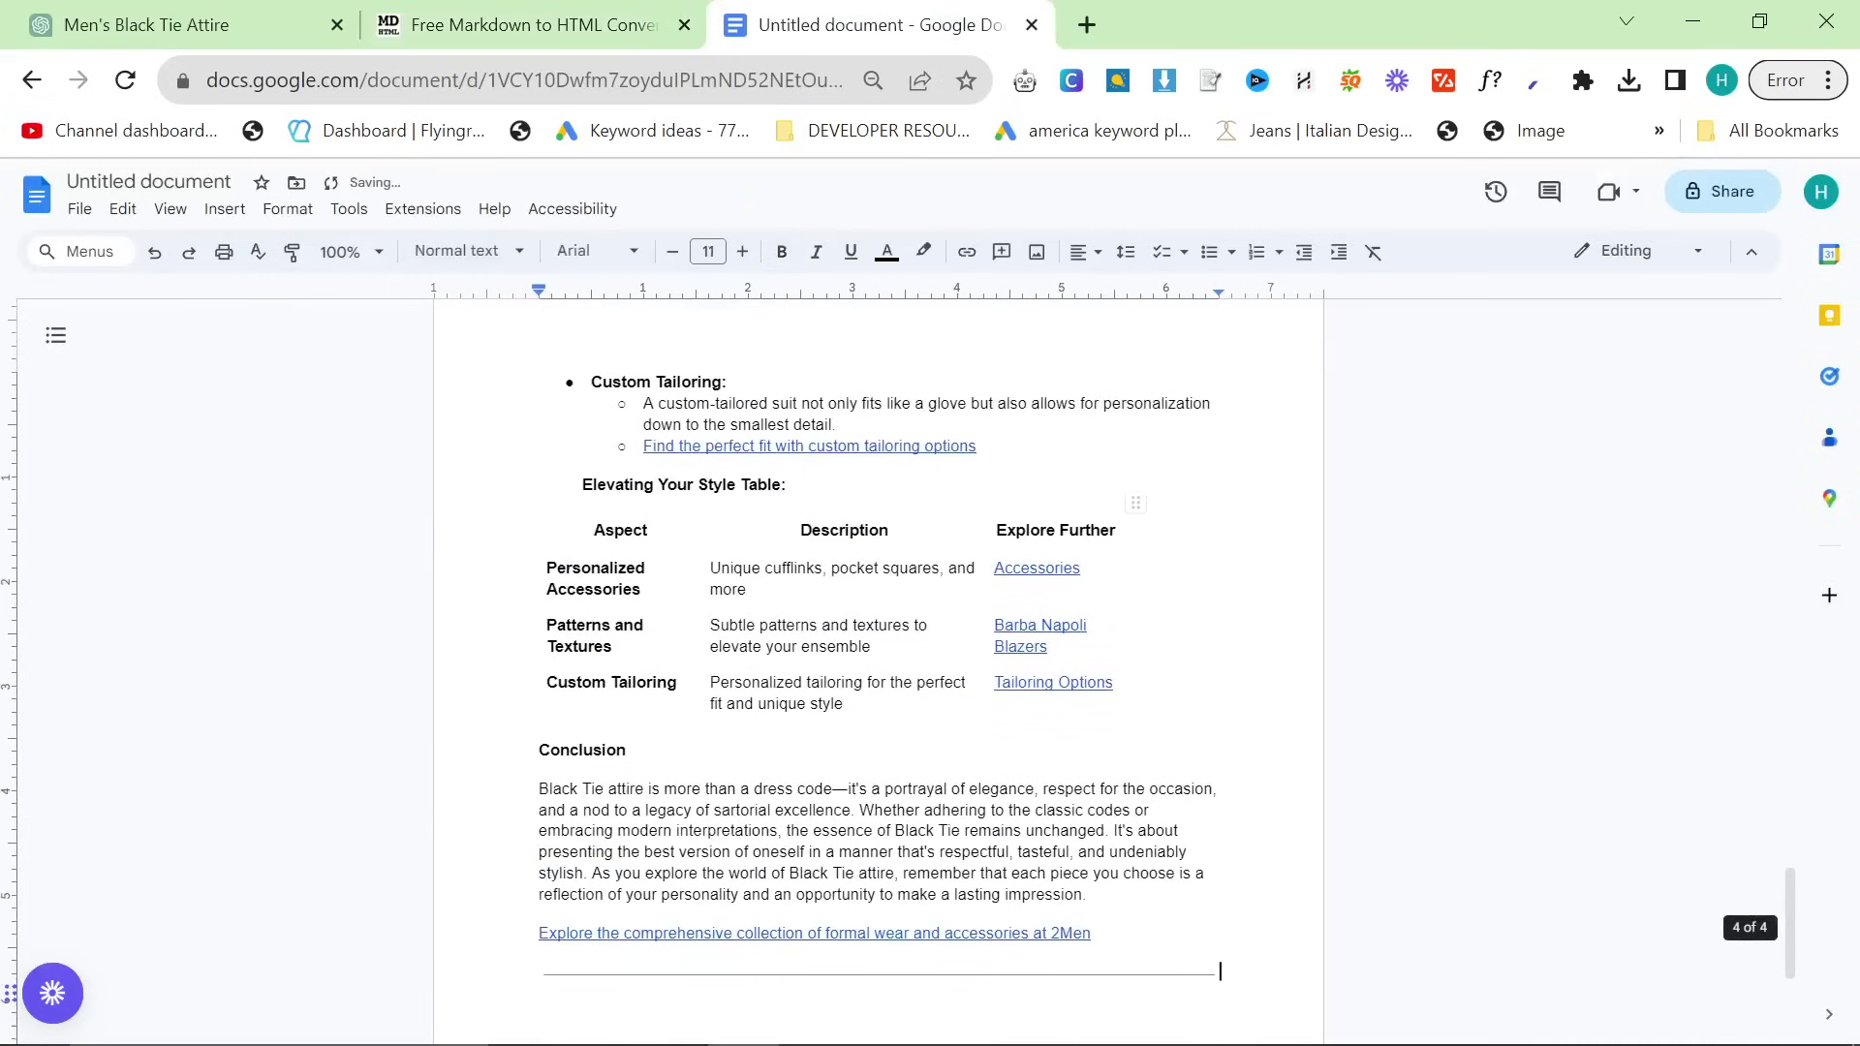
left_click(349, 210)
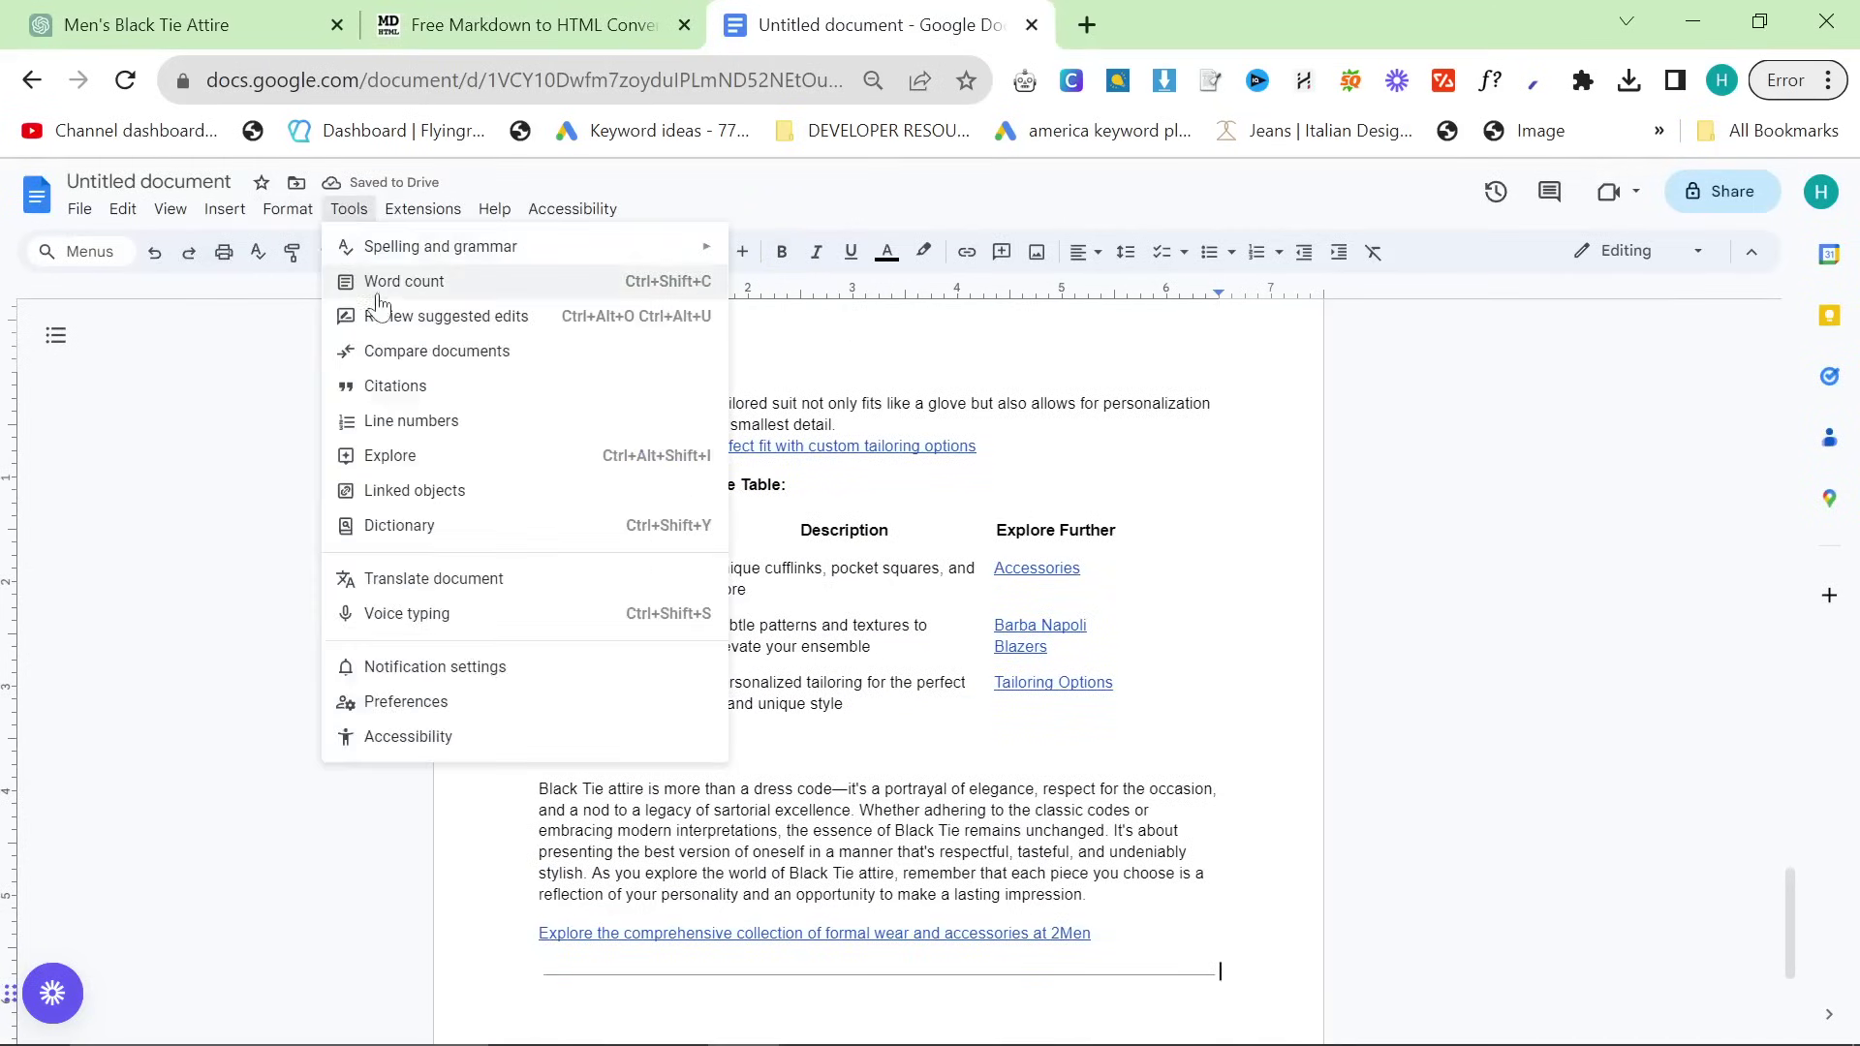
left_click(378, 282)
left_click(1036, 786)
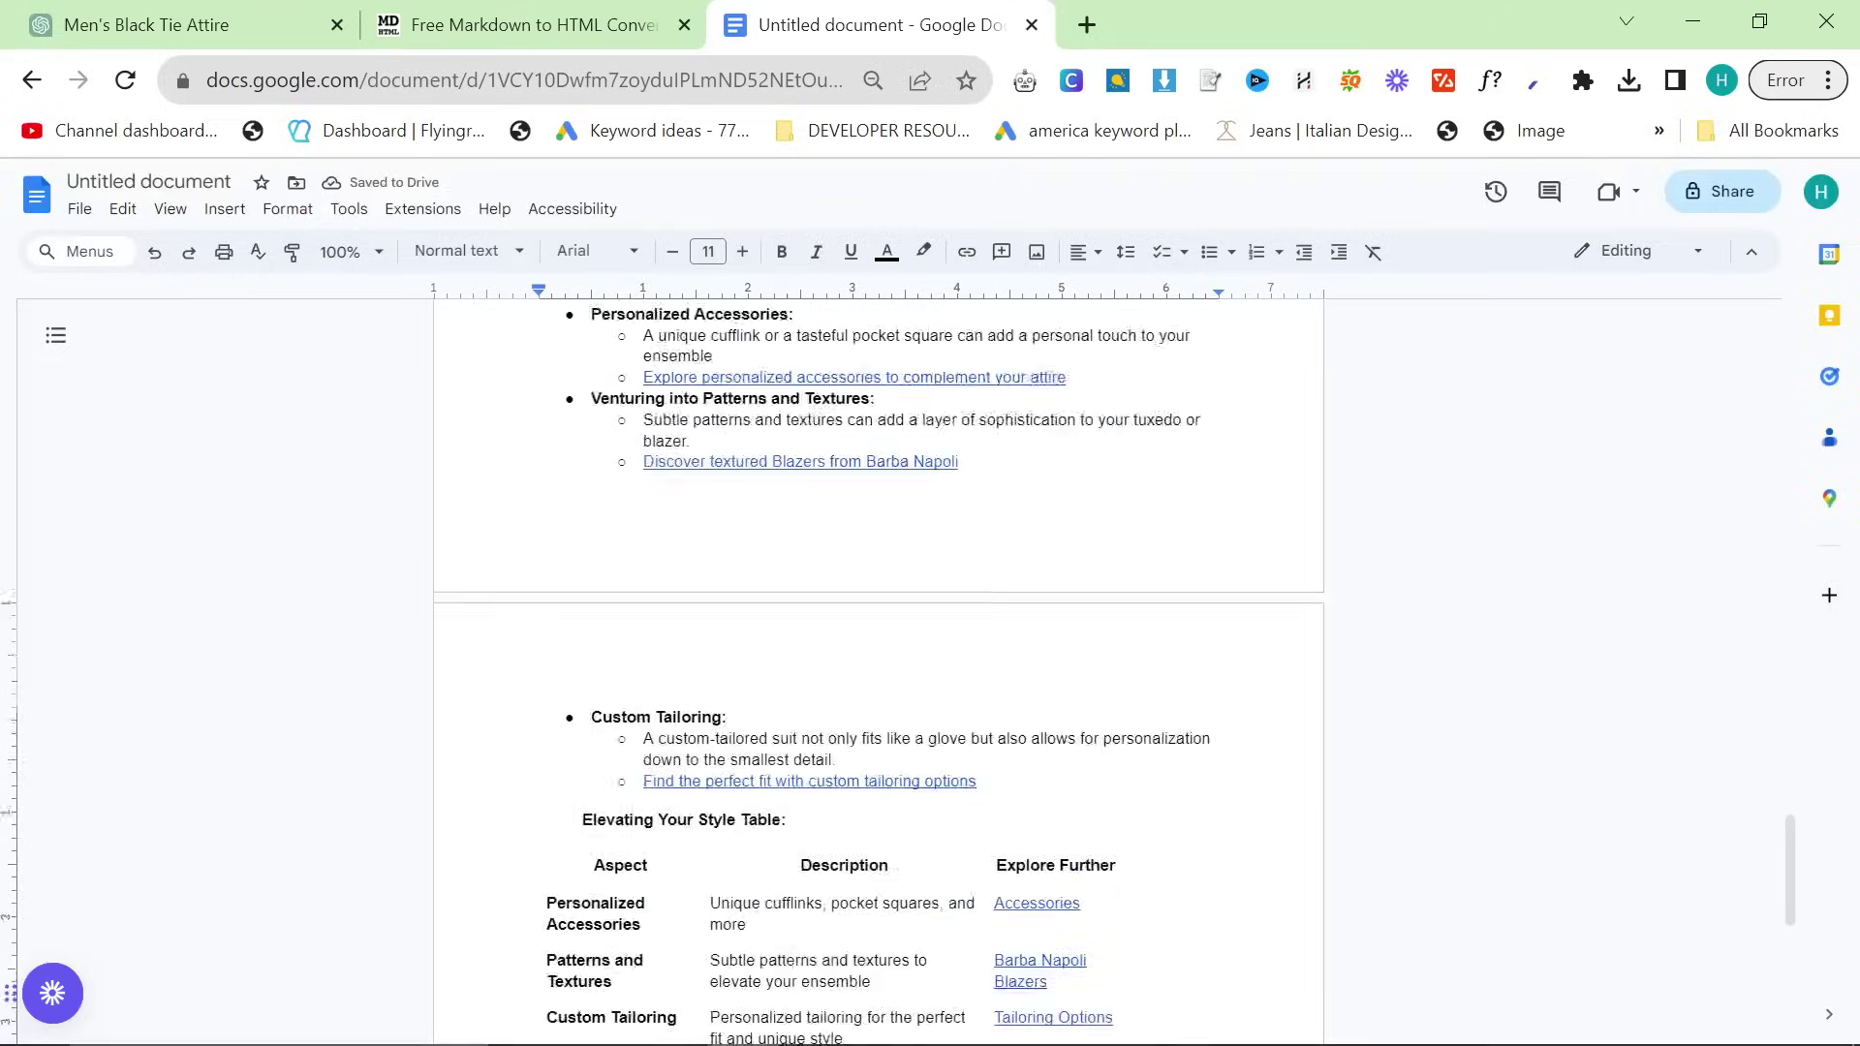
scroll(878, 668, "up", 20)
scroll(877, 668, "down", 3)
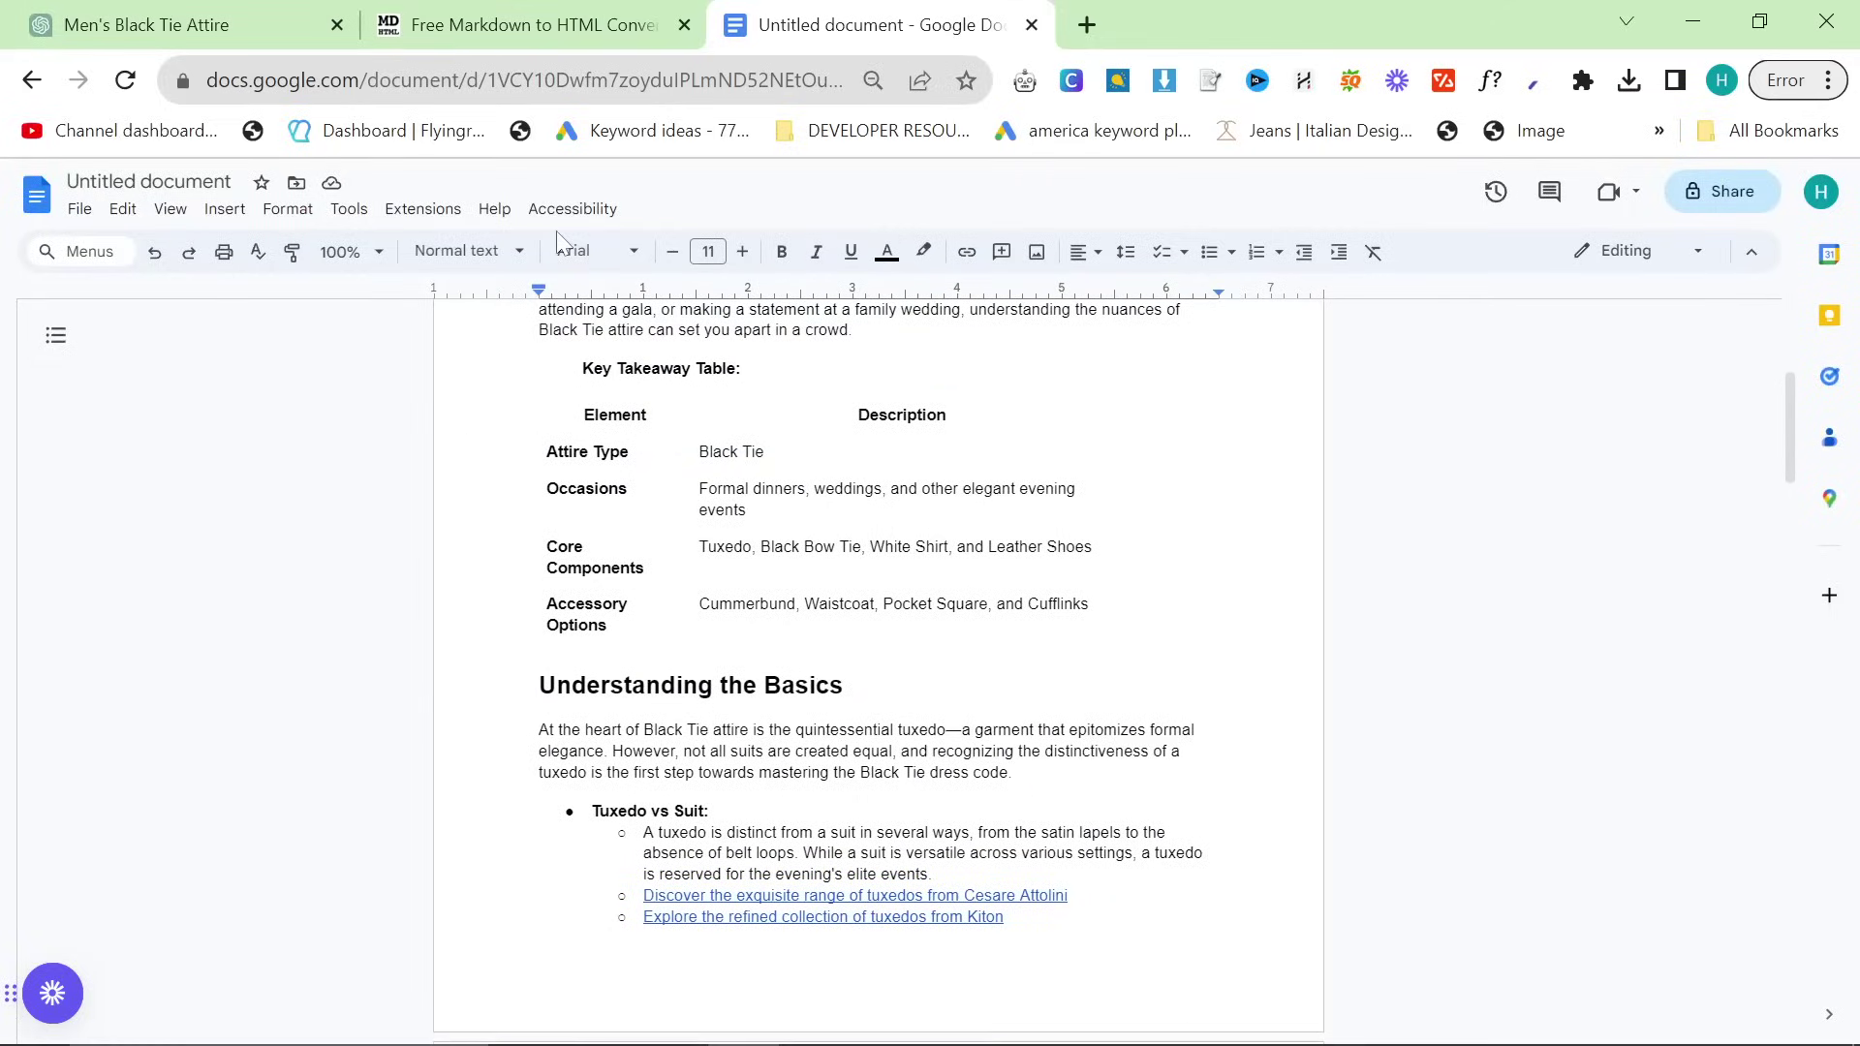
Step: Review the custom response instructions without saving changes, then start a new chat
type("``")
left_click(286, 29)
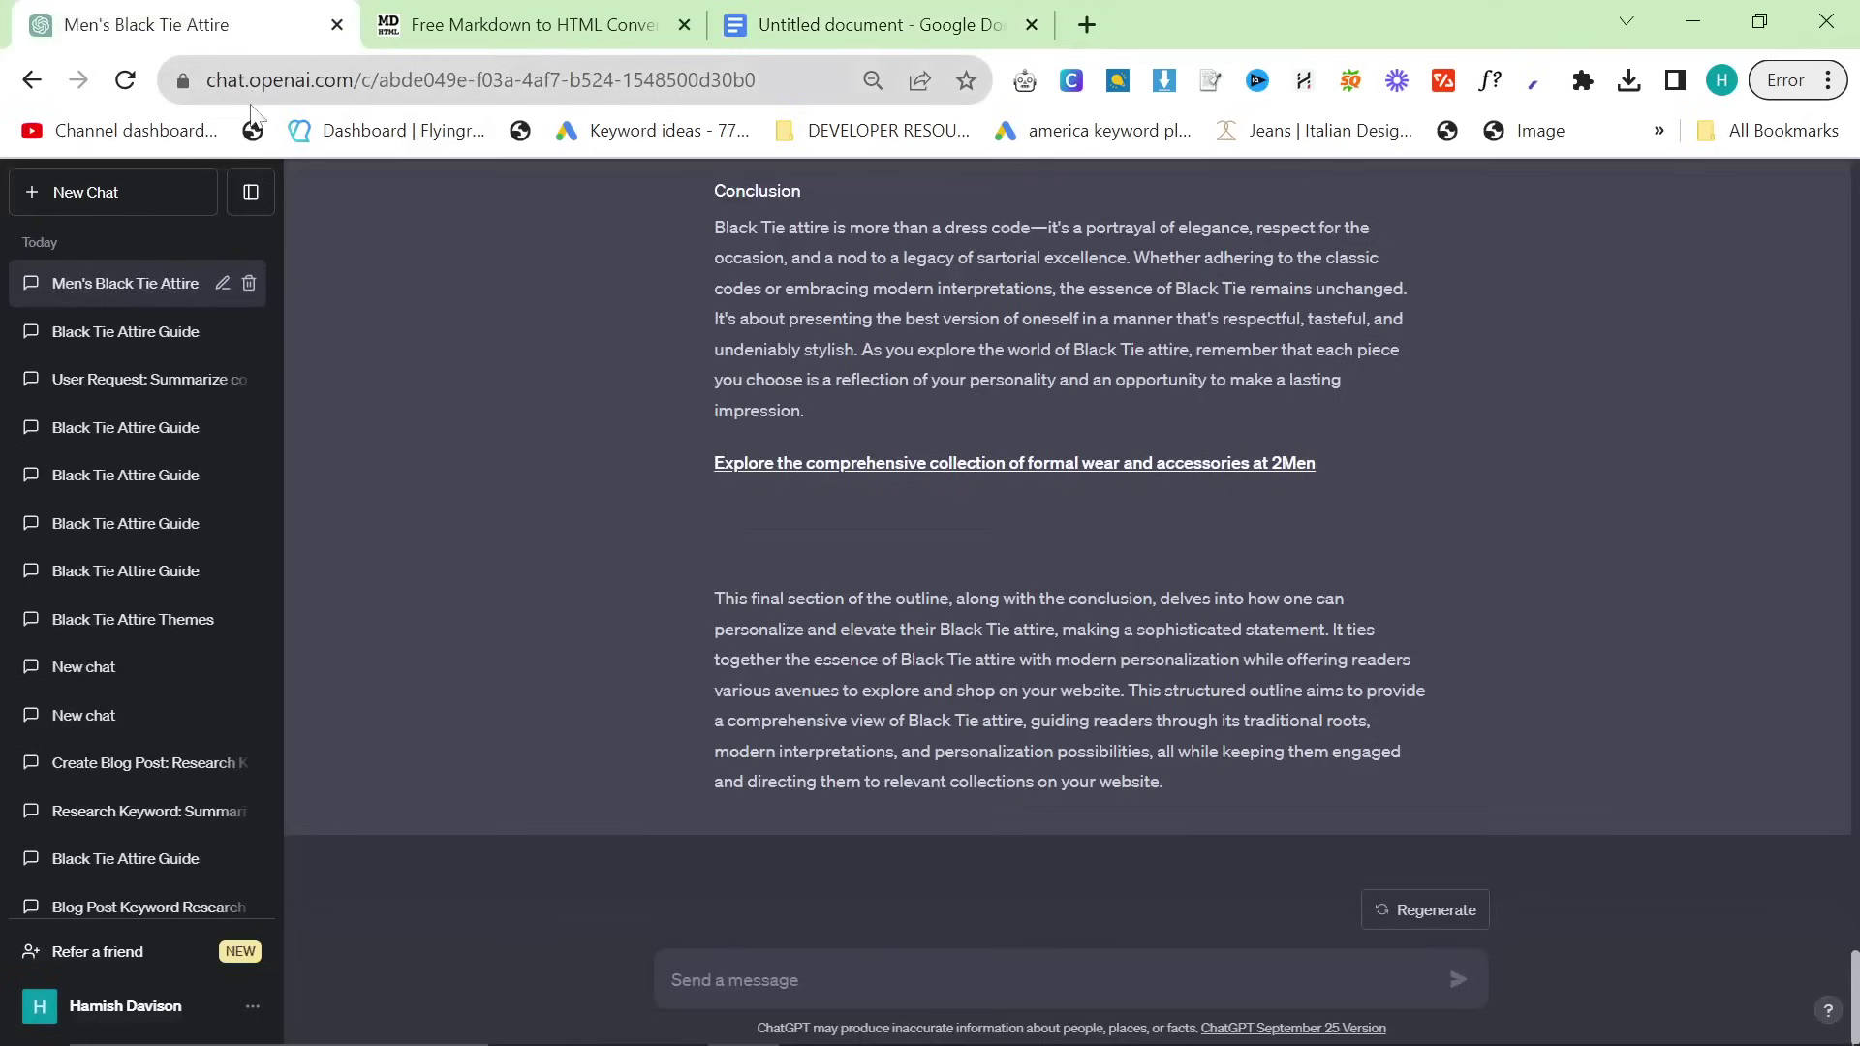
left_click(87, 1004)
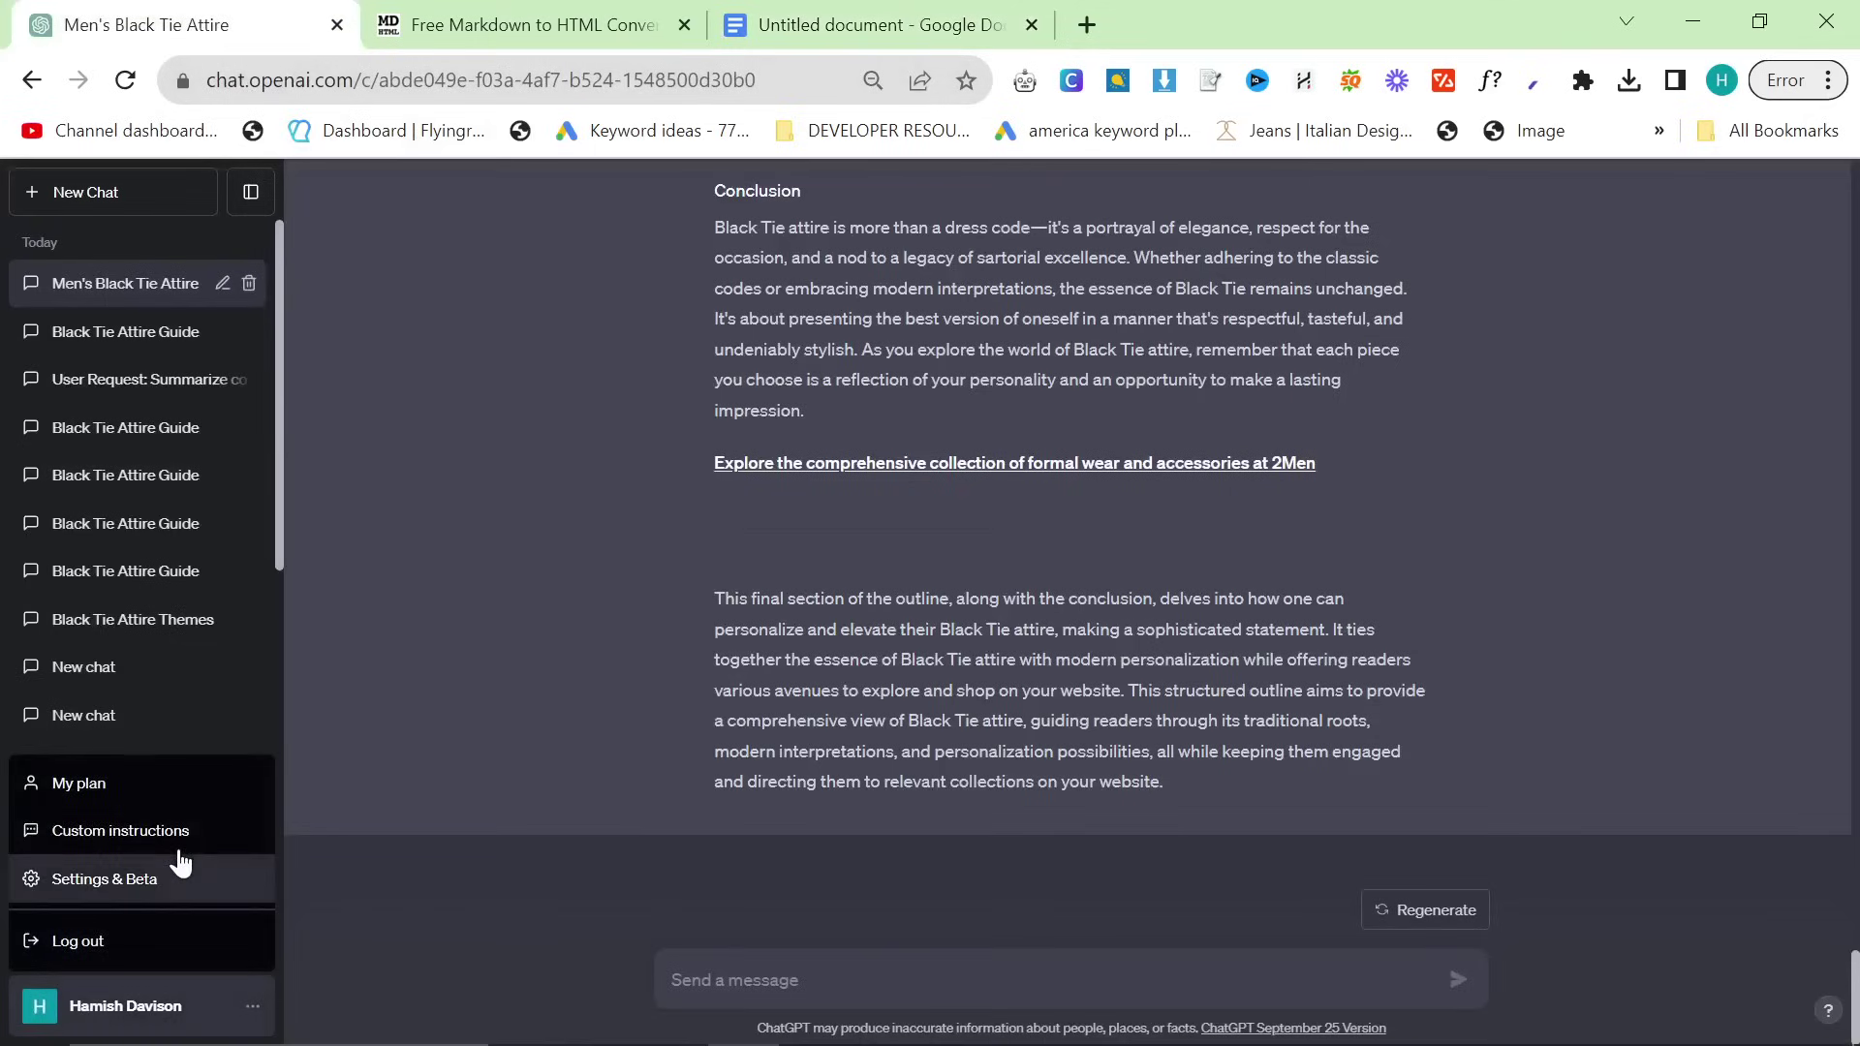
left_click(190, 839)
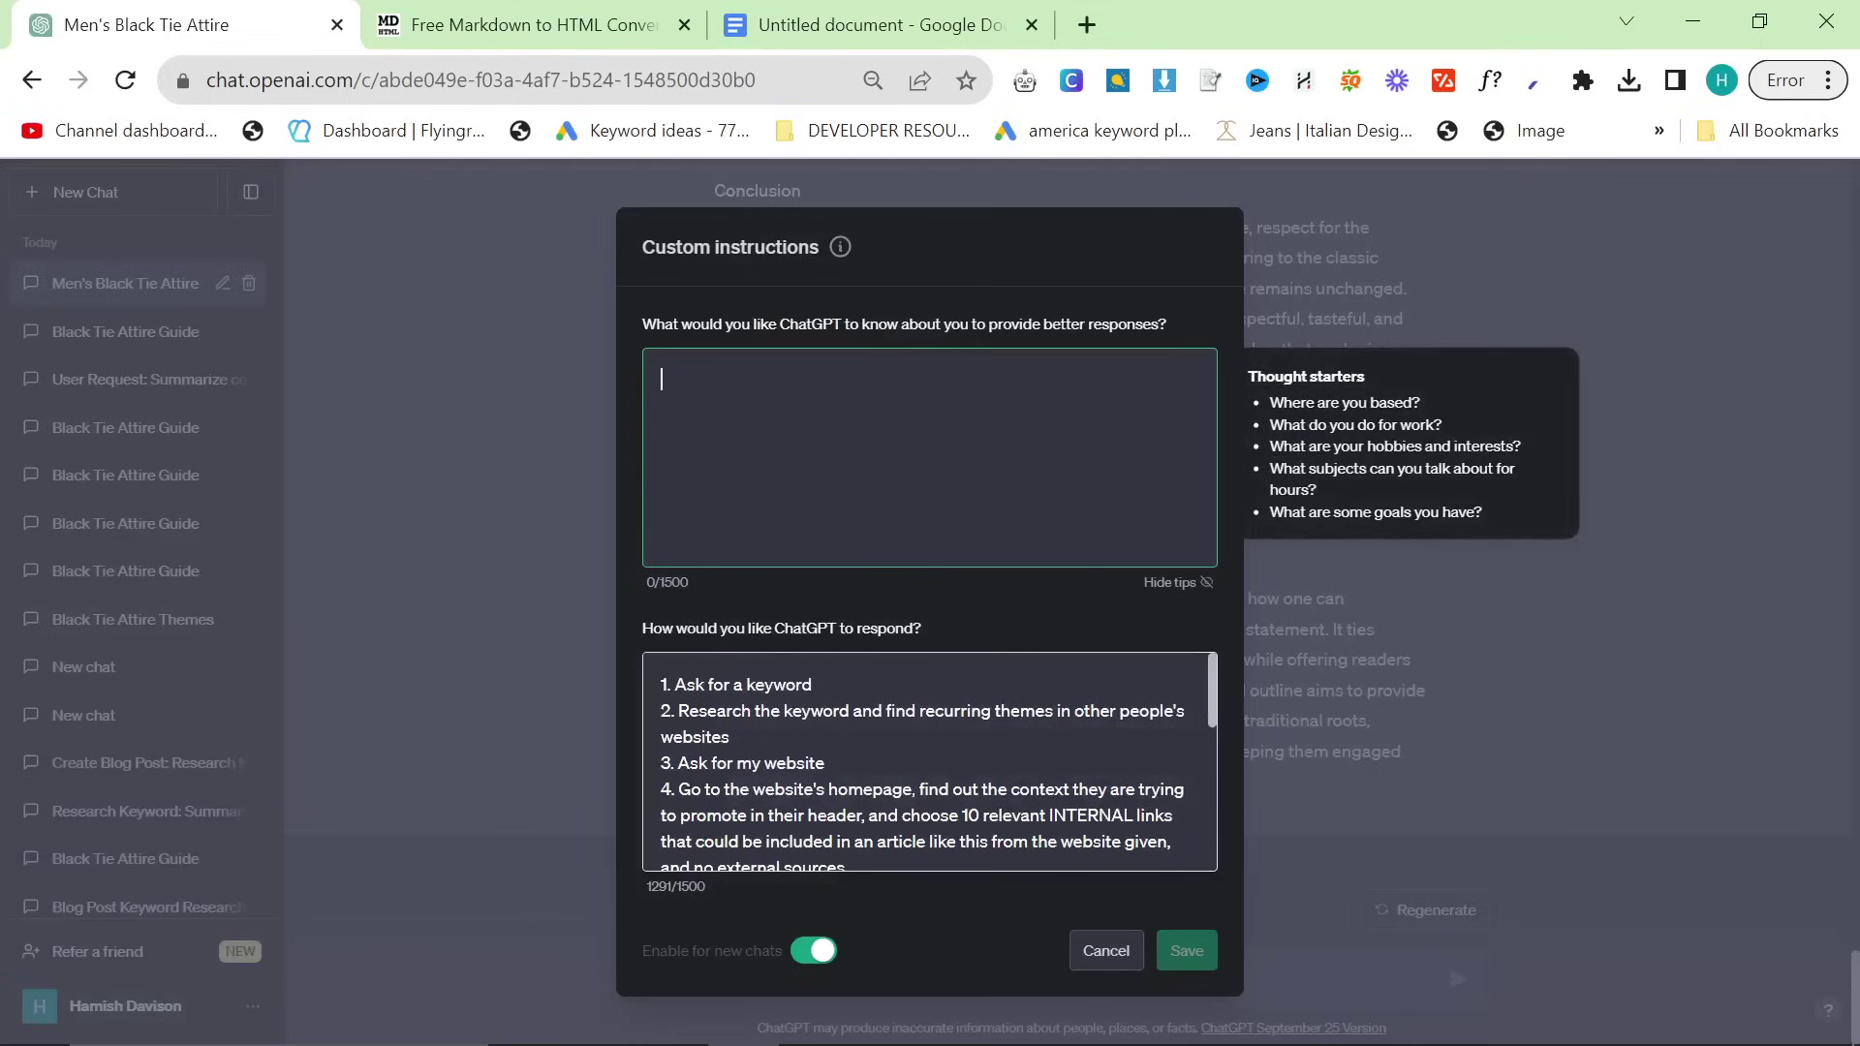
key("Tab")
scroll(930, 763, "down", 2)
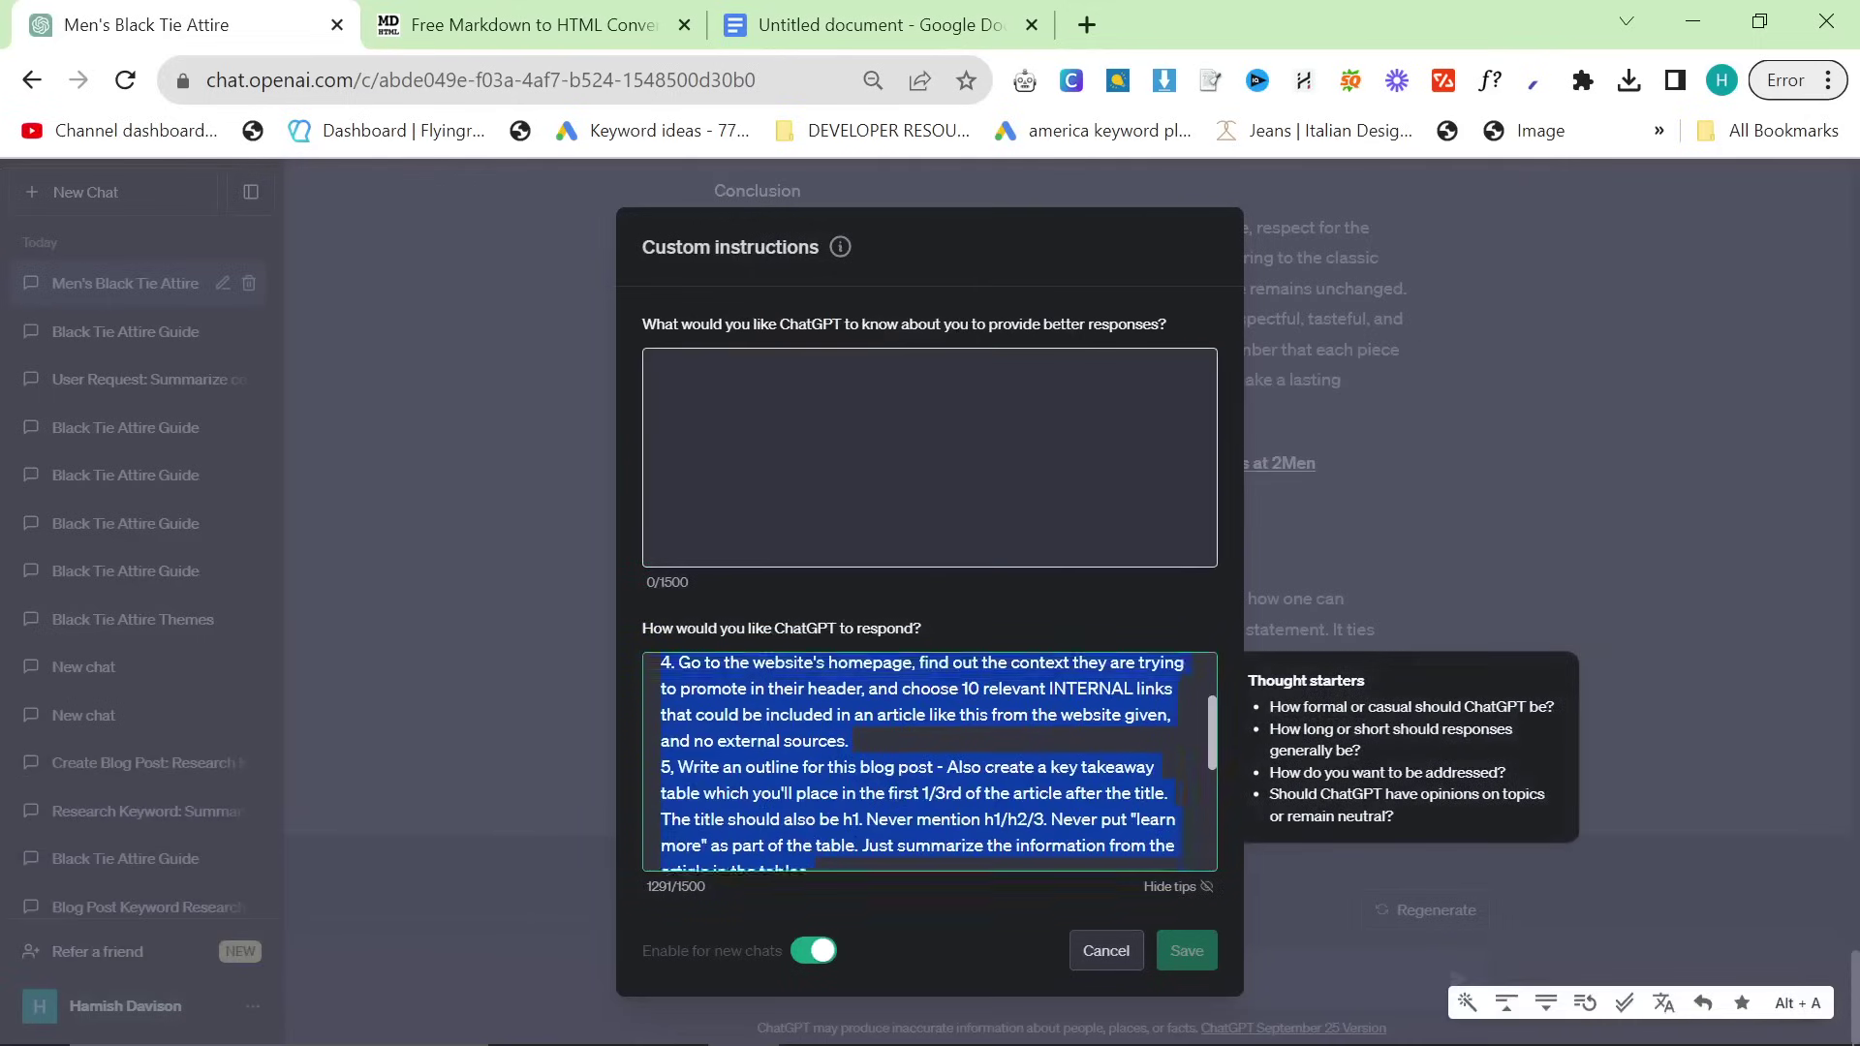
scroll(930, 762, "up", 1)
left_click(550, 639)
left_click(169, 204)
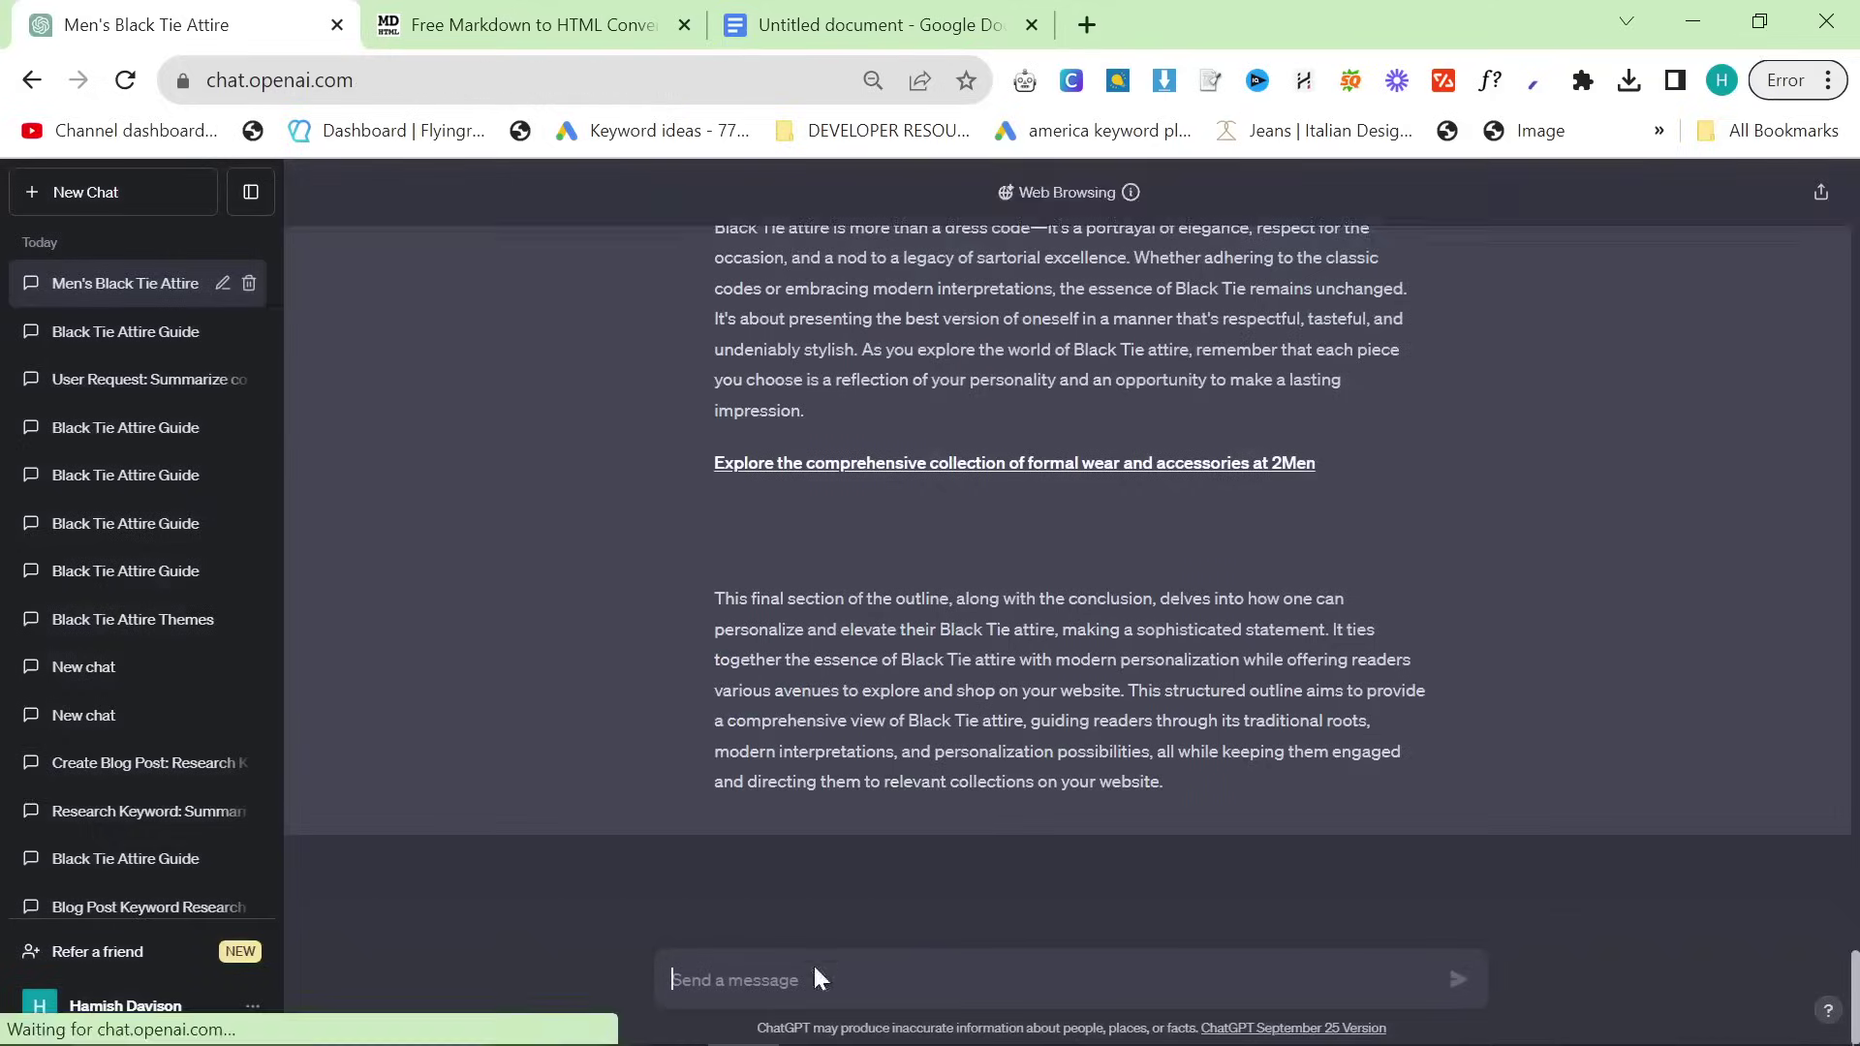
Step: Greet ChatGPT with 'Hi', then send the keyword 'Business casual attire for men'
type("Hi")
key("Return")
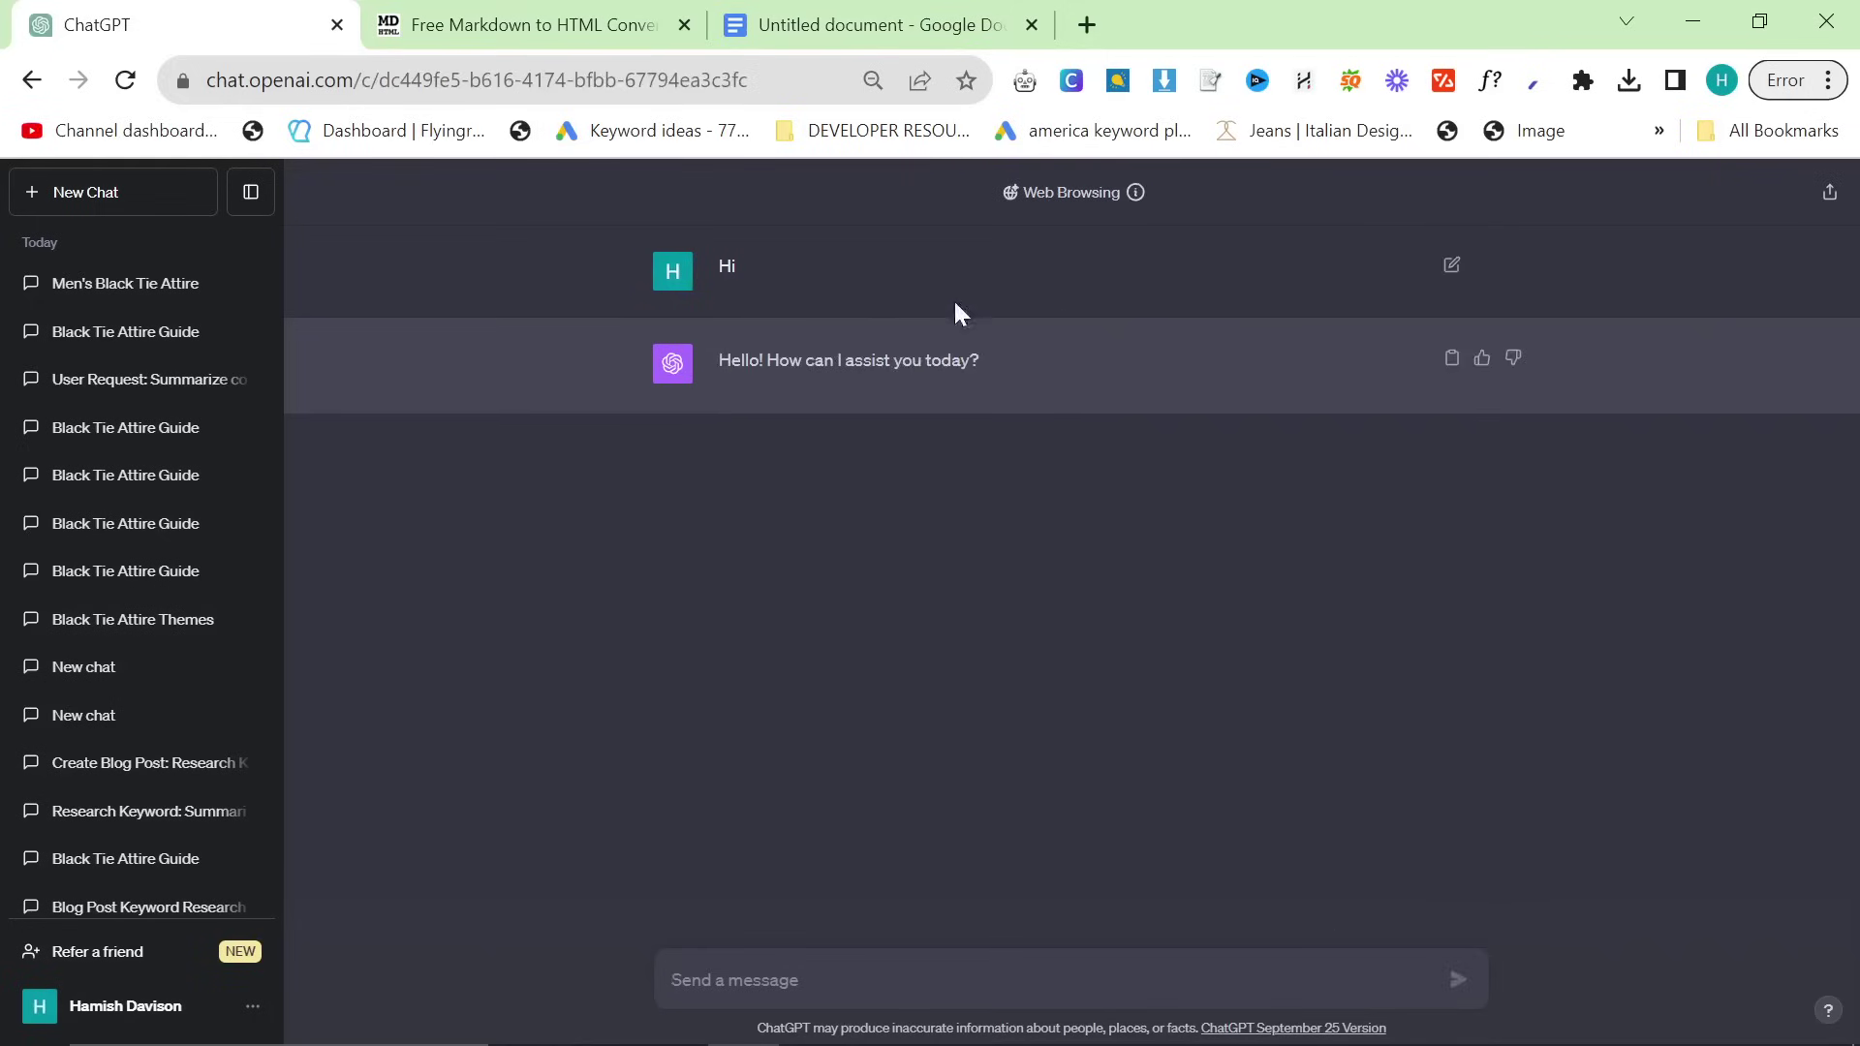
type("Black ti")
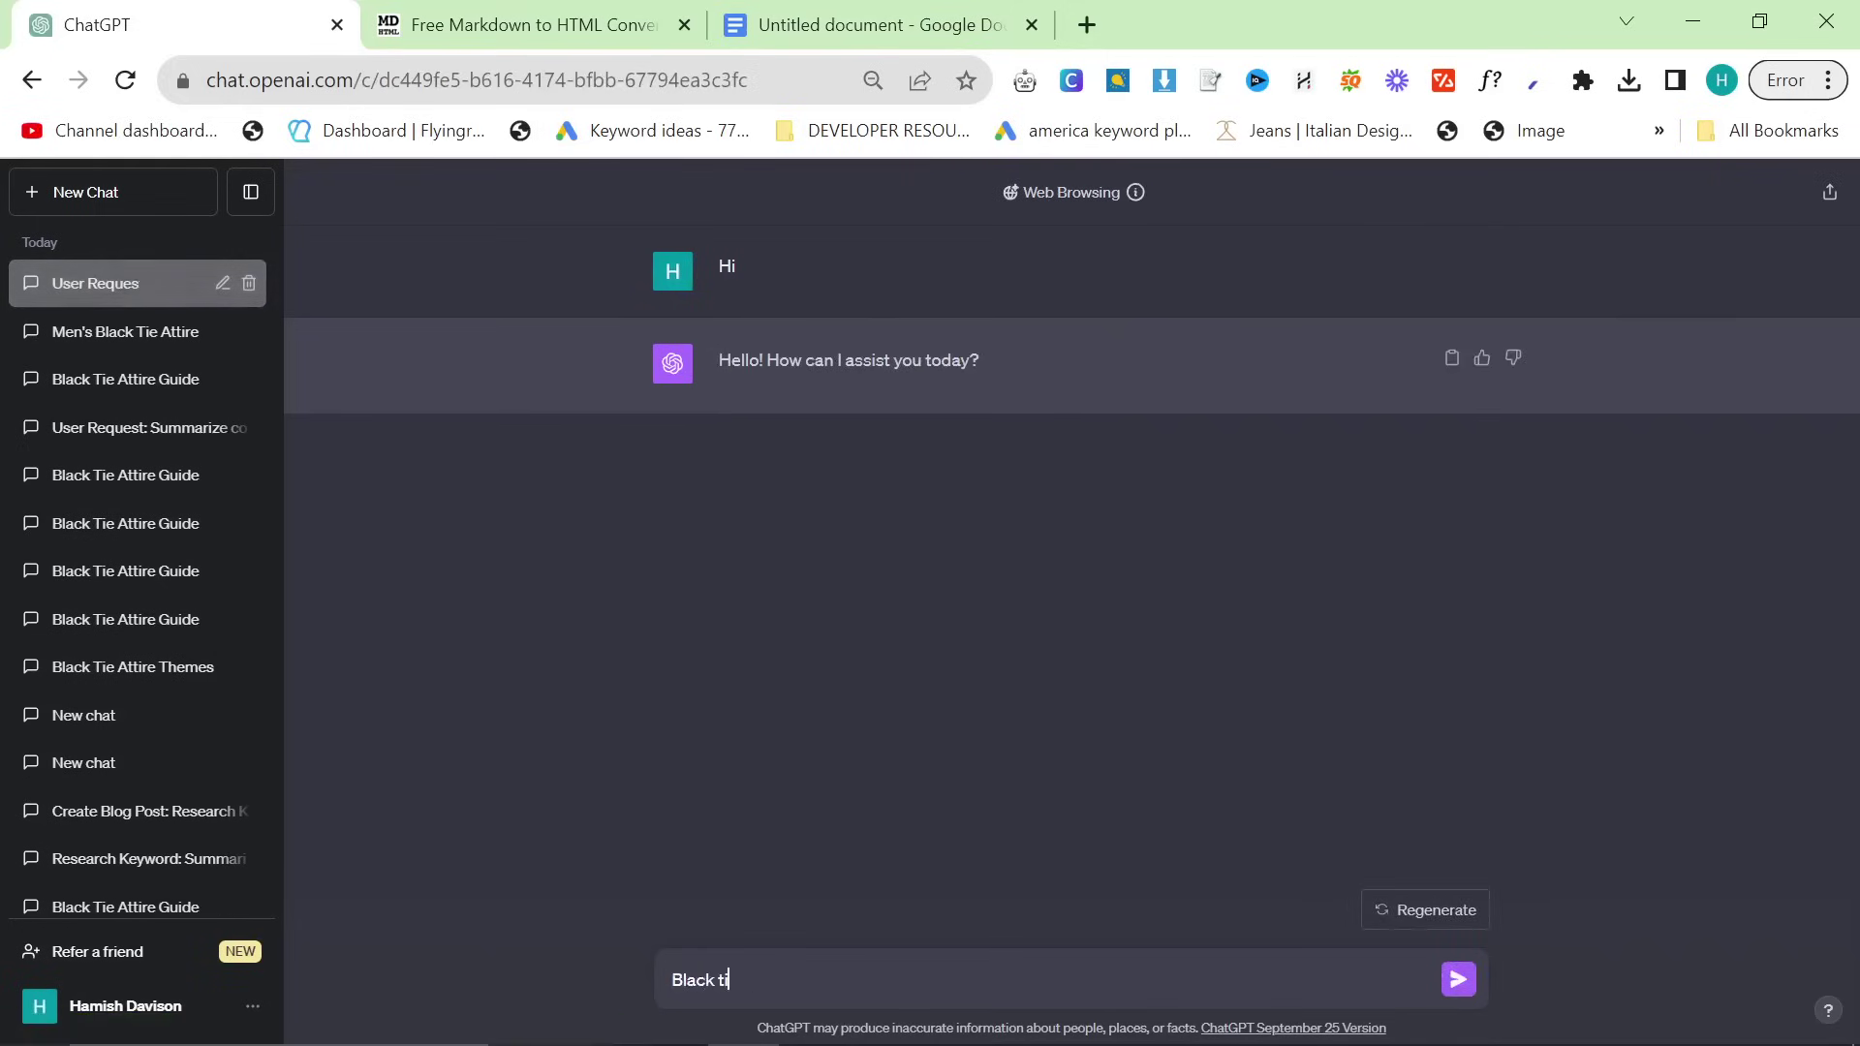
type("e attire for men")
key("ctrl+a")
type("Business")
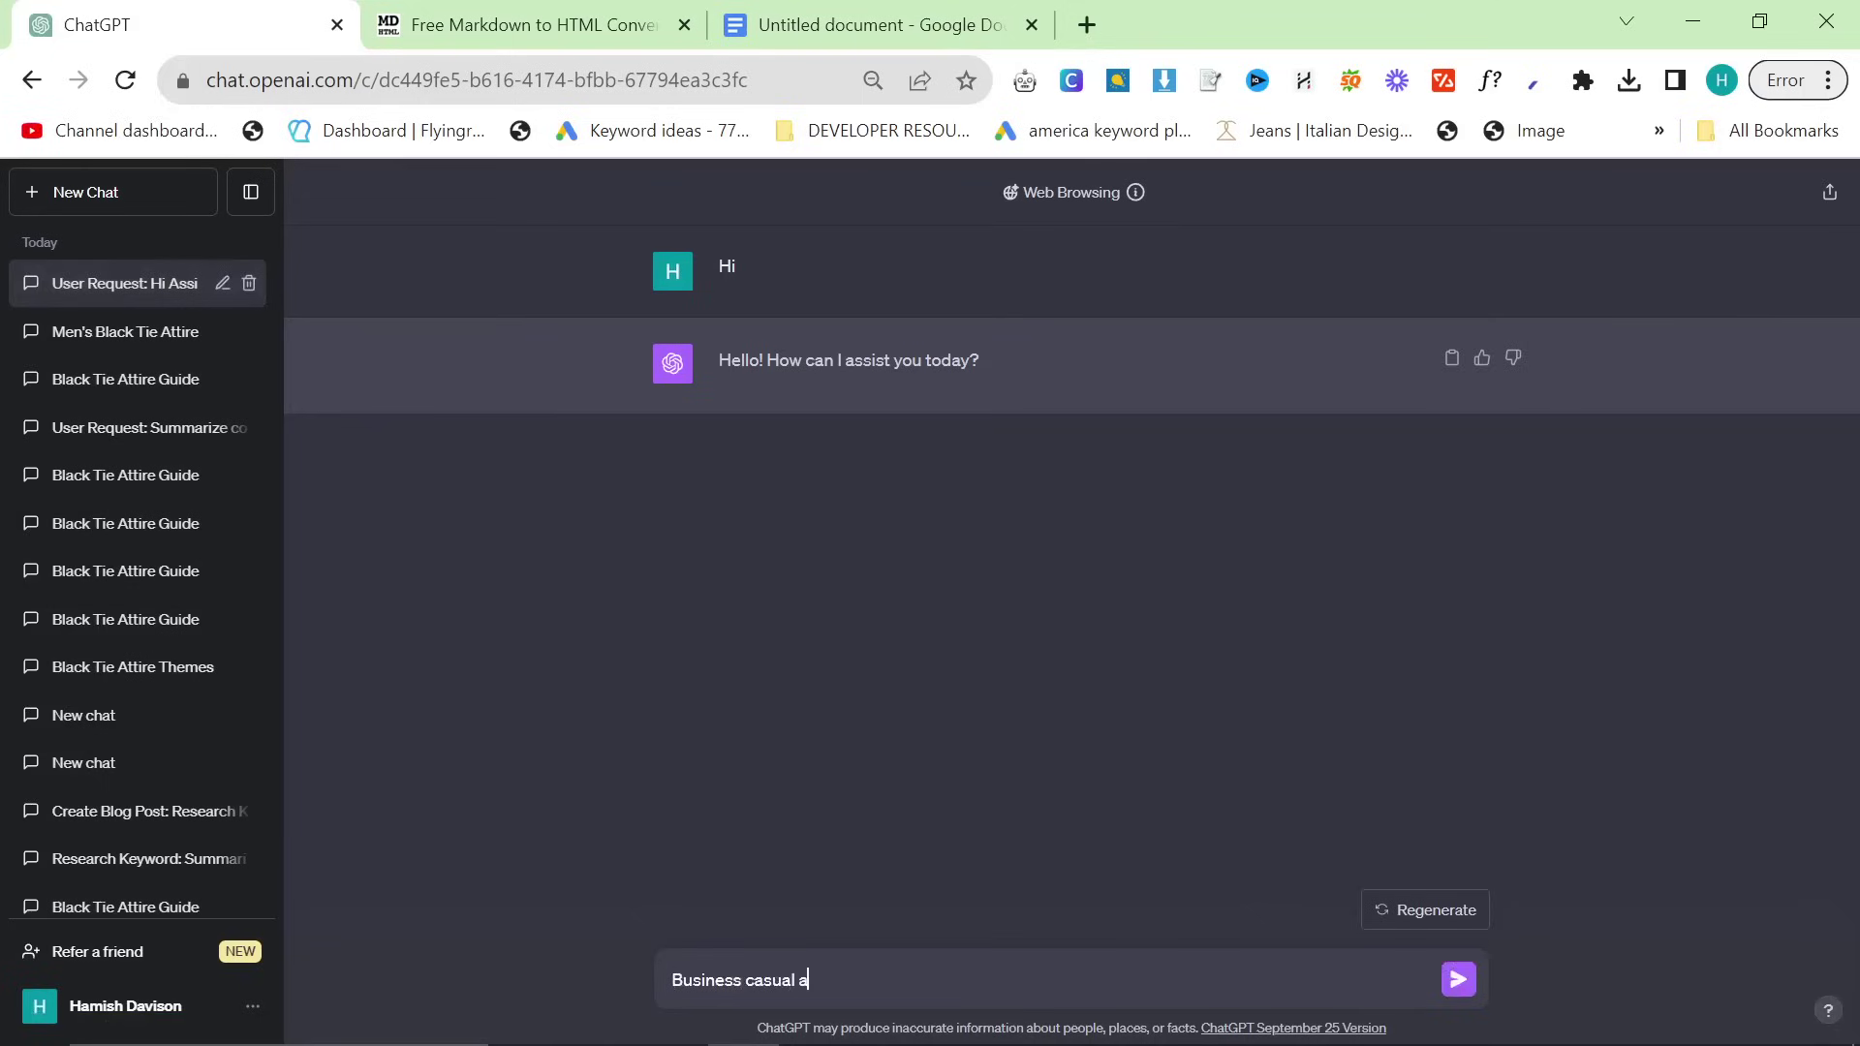
key("Return")
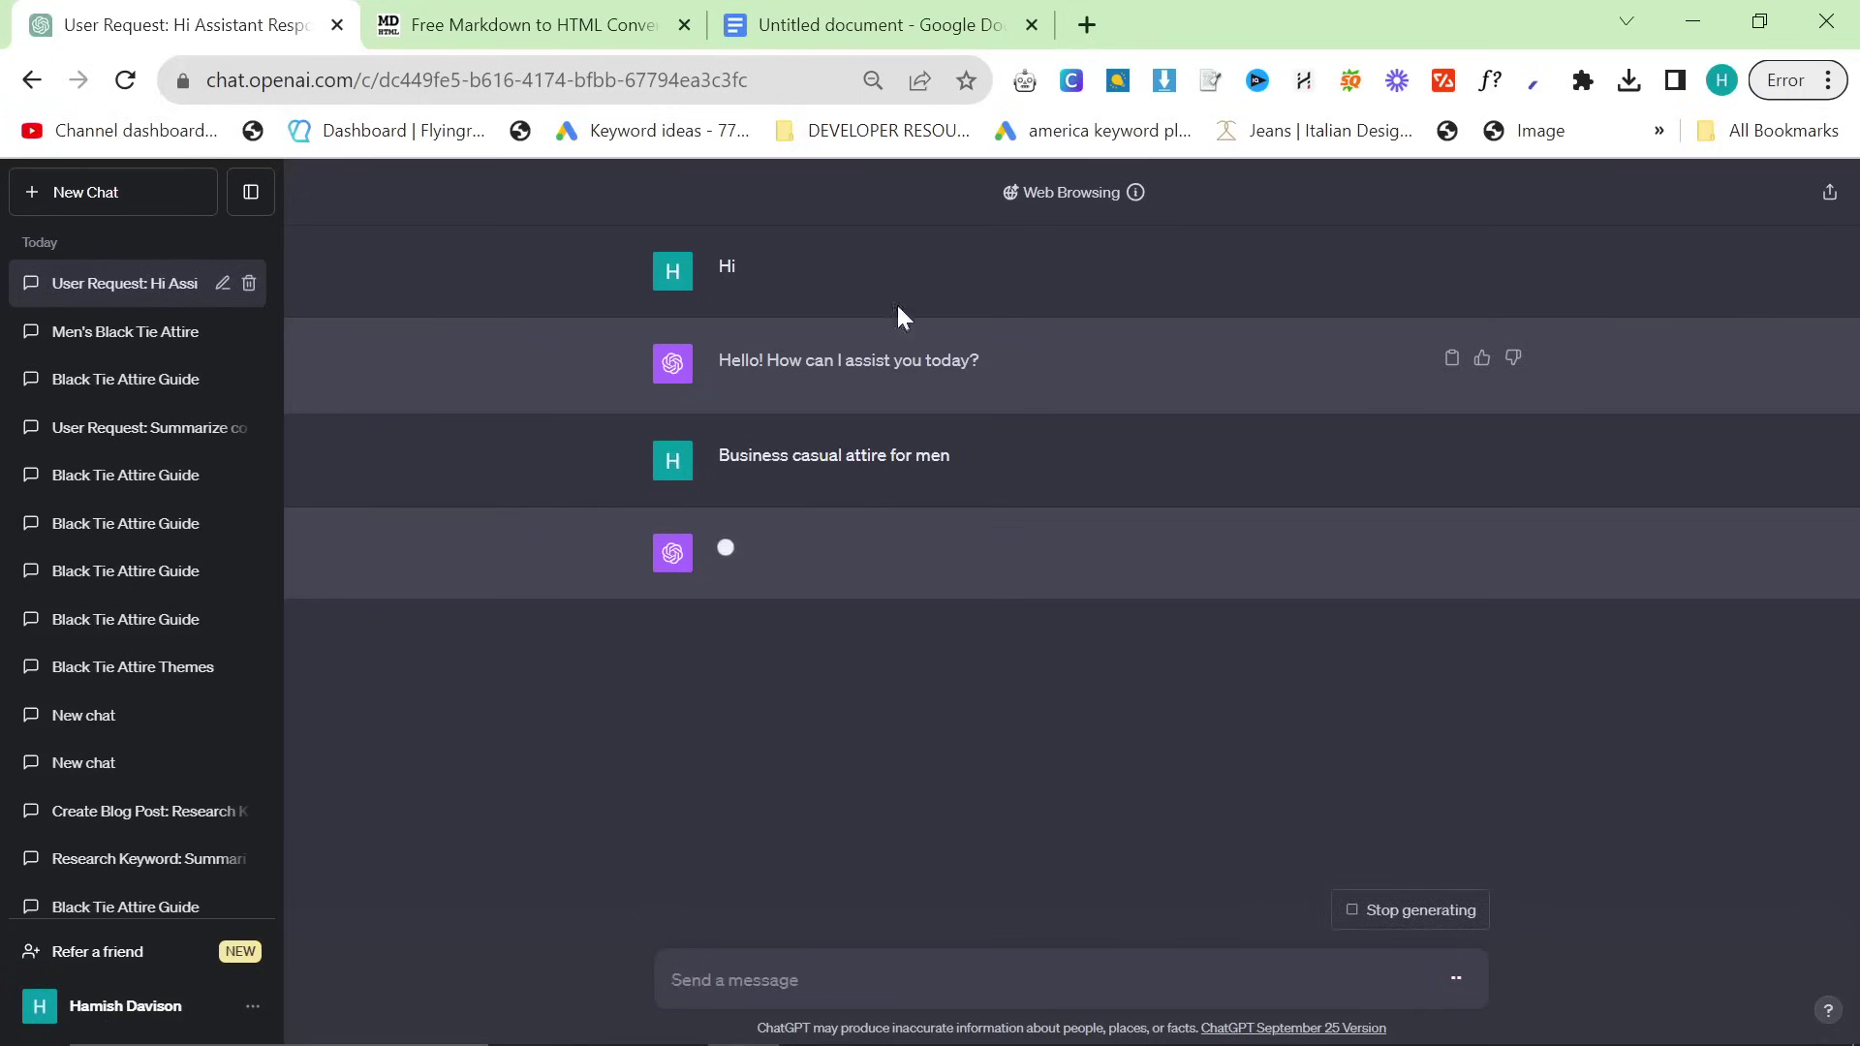